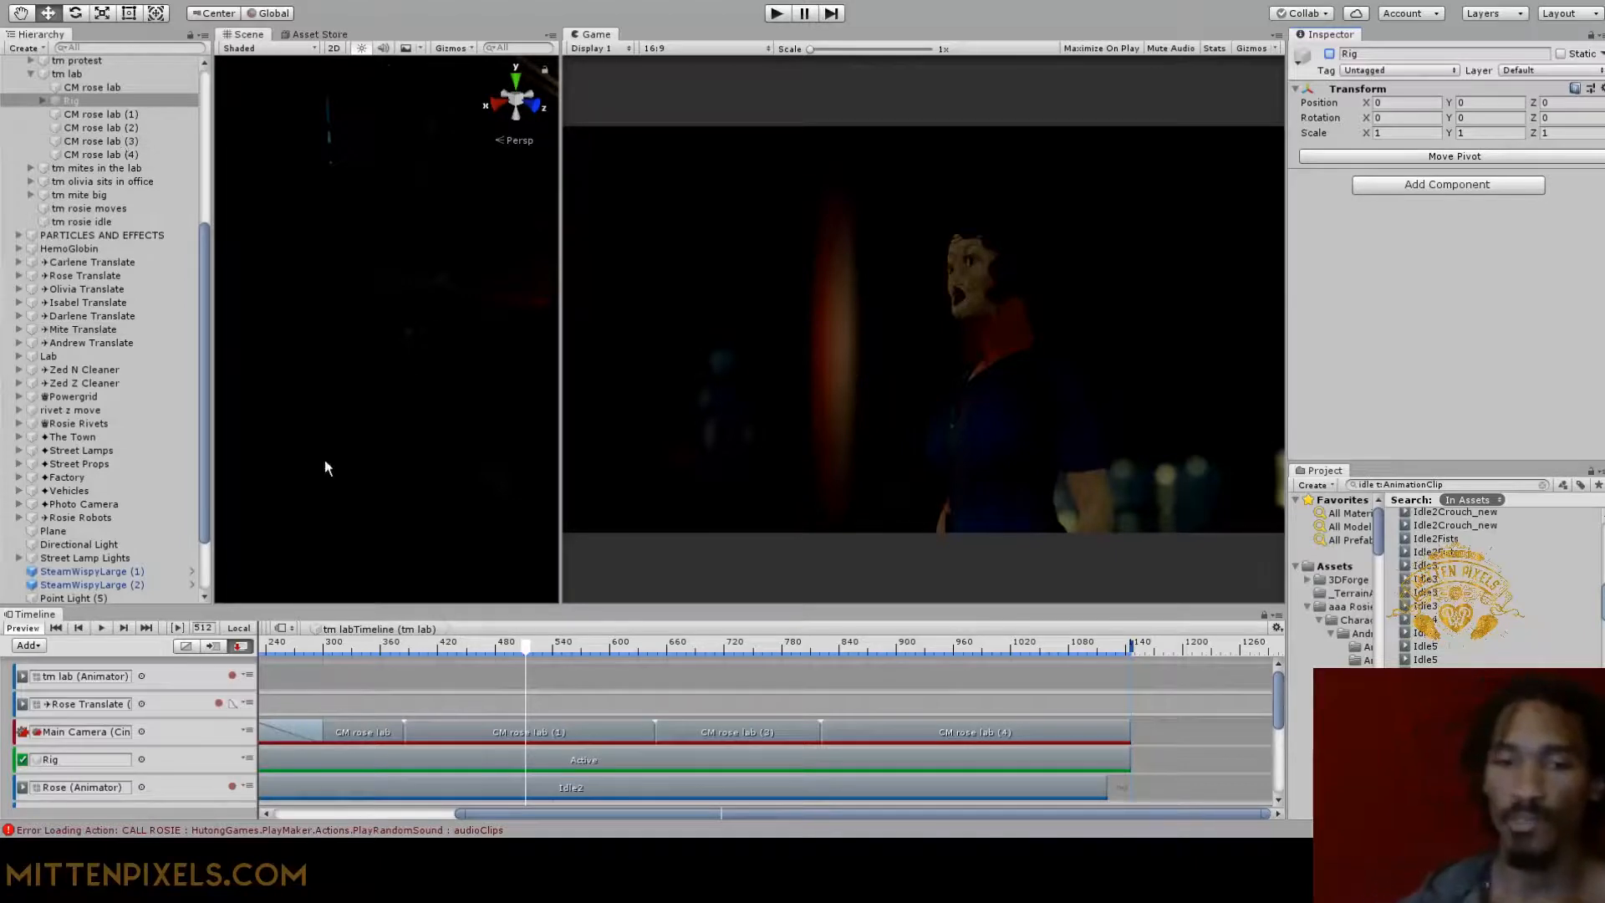
# Move the timeline playhead to frame 315 and select the CM rose lab shot to show its post-processing overrides
pyautogui.moveTo(302, 653)
pyautogui.mouseDown()
pyautogui.moveTo(282, 649)
pyautogui.moveTo(683, 644)
pyautogui.moveTo(307, 655)
pyautogui.moveTo(293, 659)
pyautogui.moveTo(344, 671)
pyautogui.moveTo(300, 683)
pyautogui.mouseUp()
pyautogui.moveTo(408, 717); pyautogui.dragTo(337, 702)
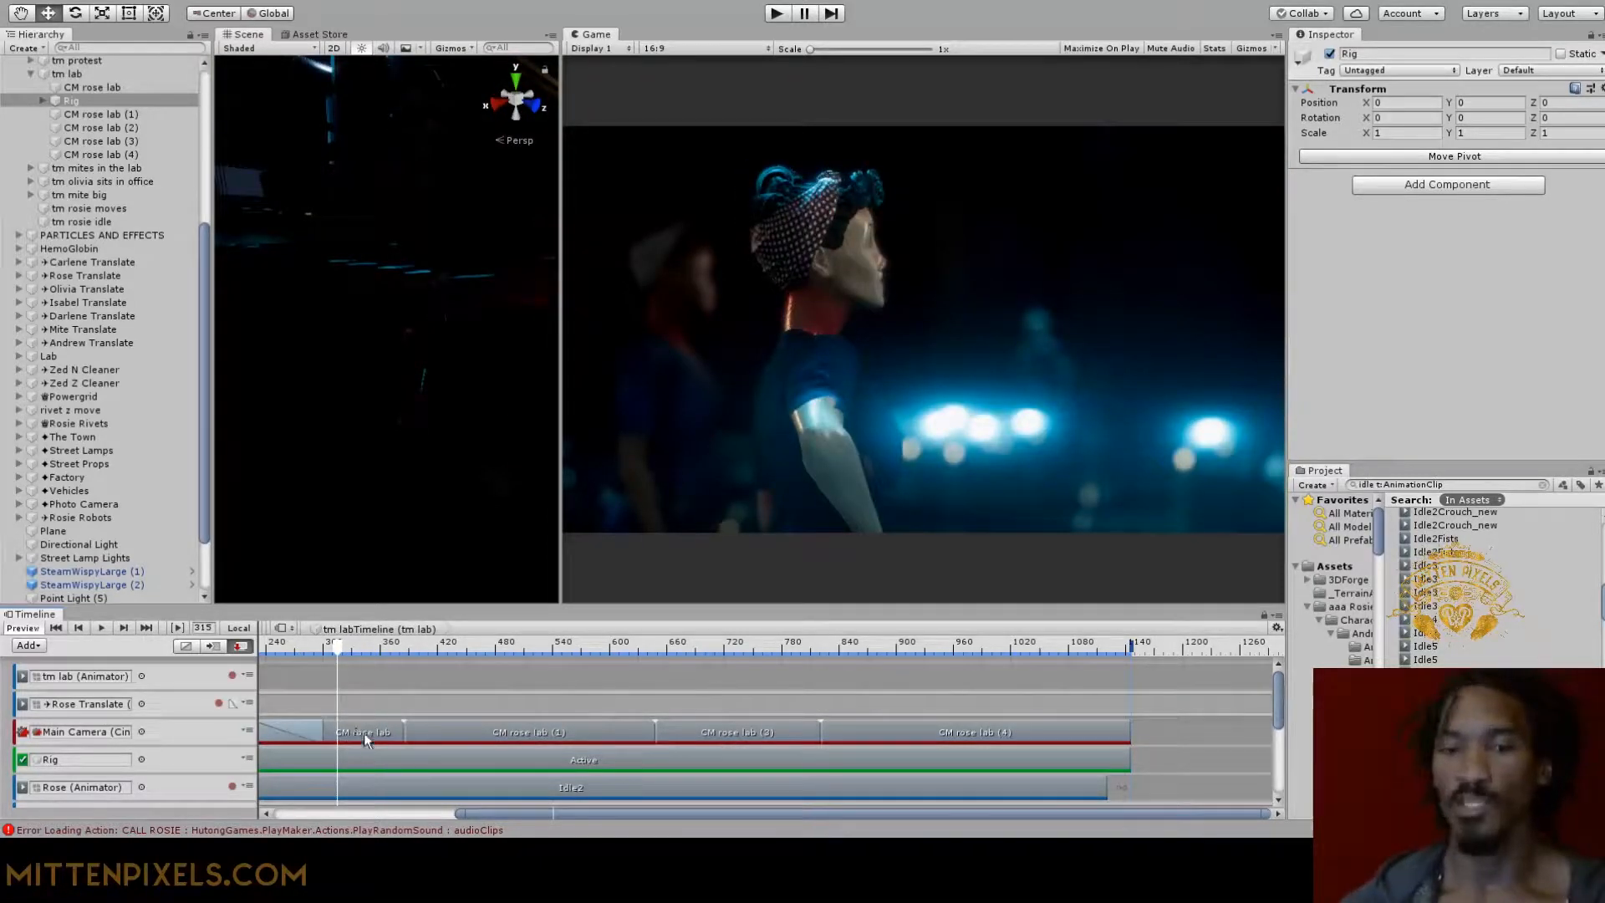
pyautogui.click(363, 732)
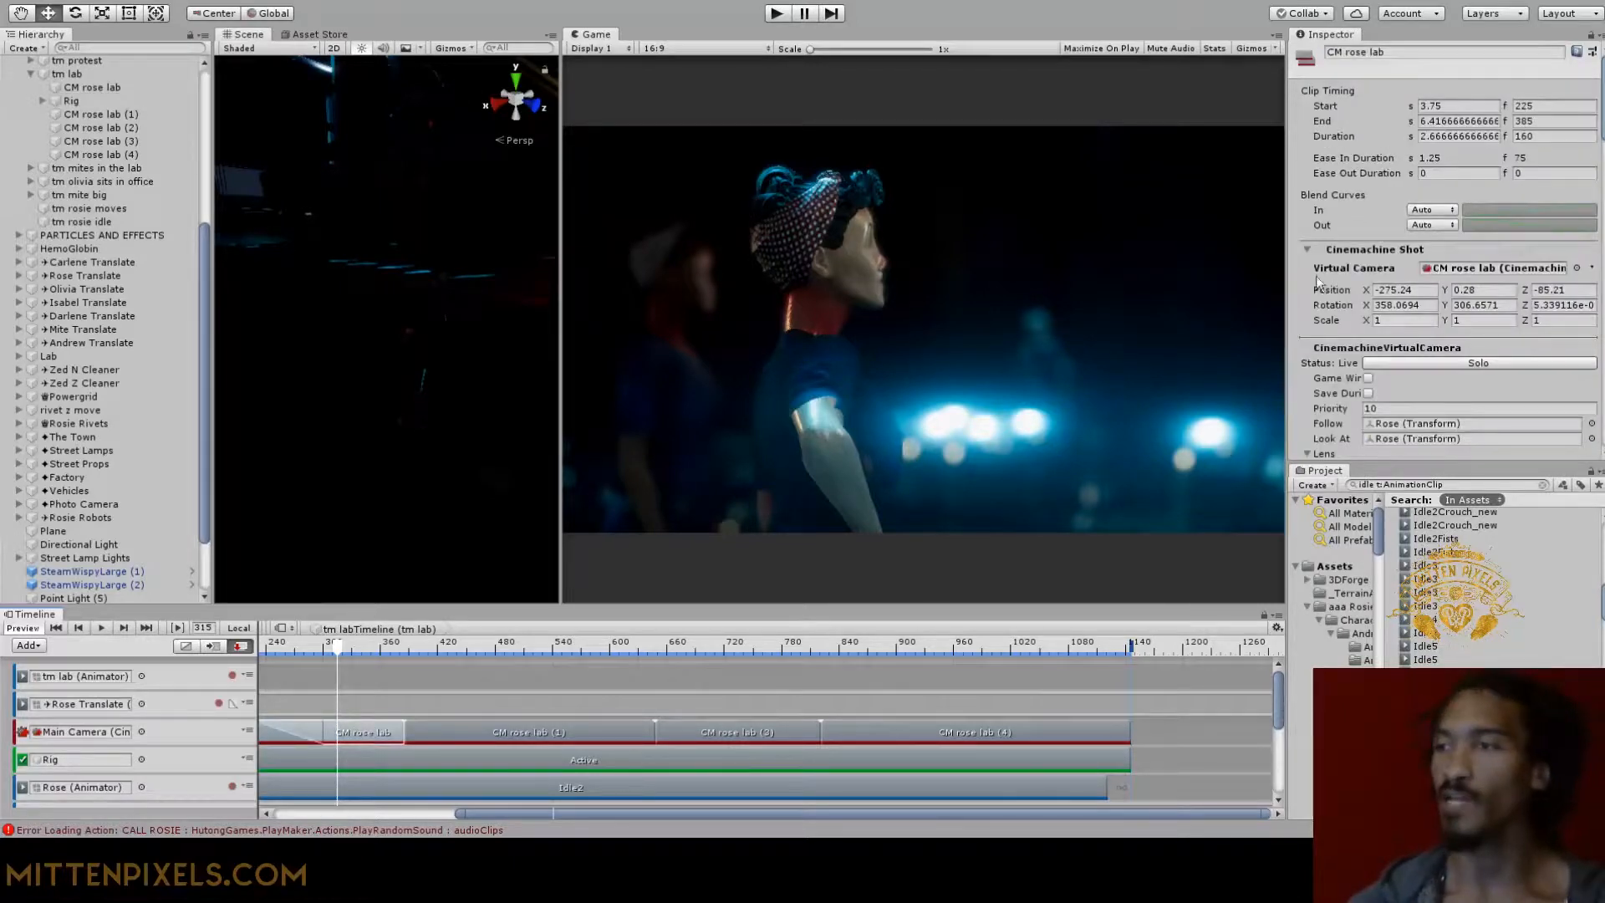
pyautogui.scroll(-8, 1421, 294)
pyautogui.scroll(-15, 1396, 266)
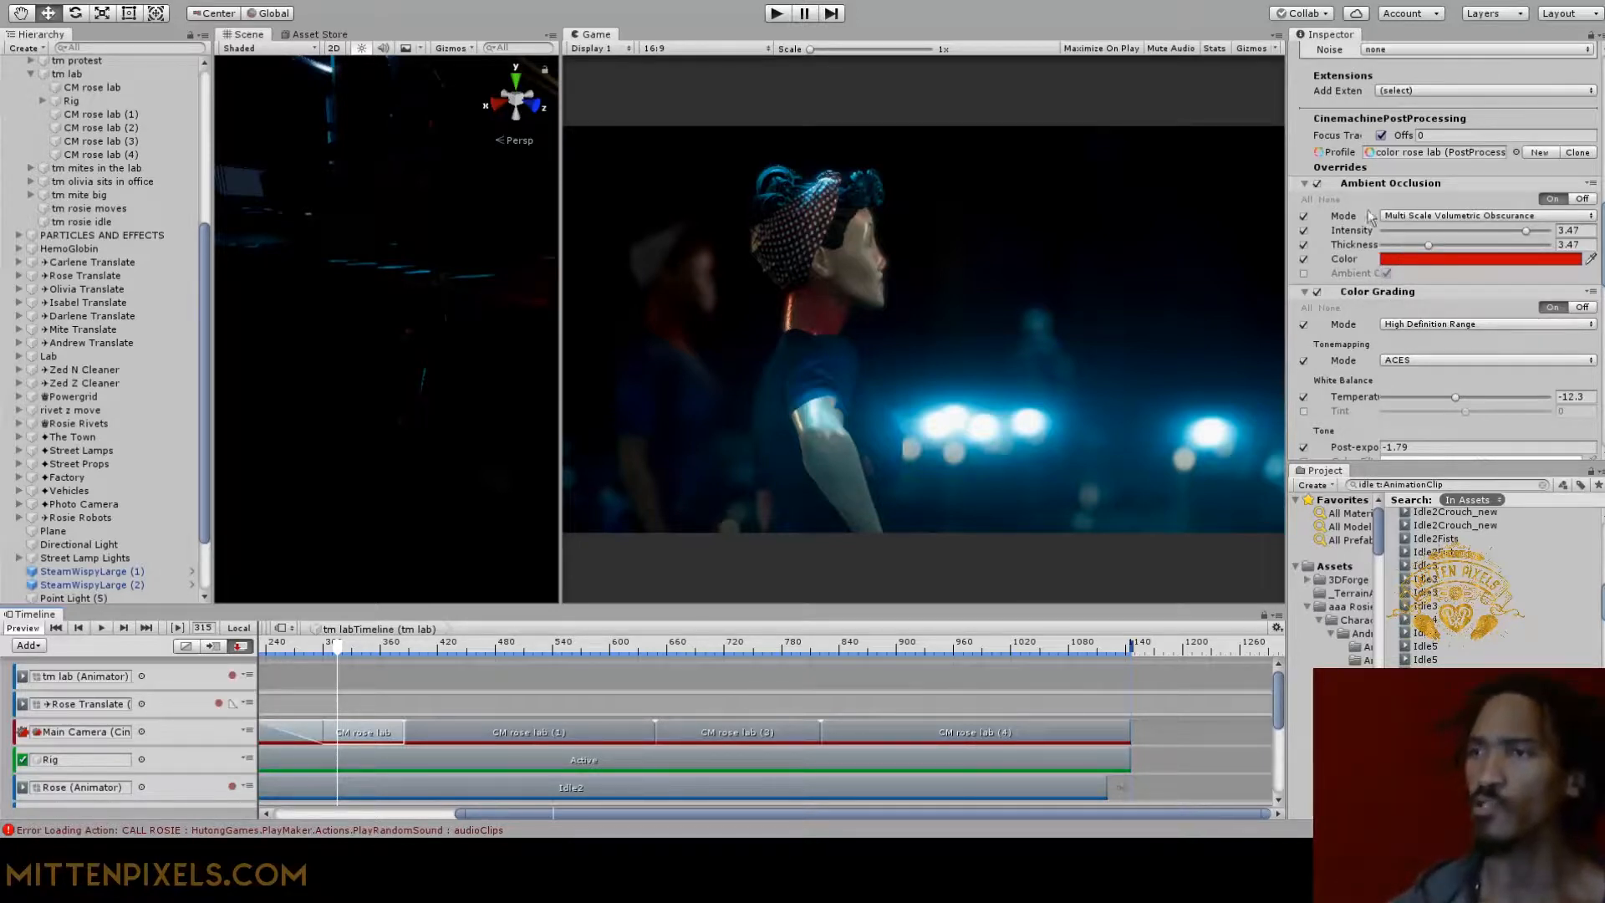
# Switch the Ambient Occlusion override off and on several times to compare its effect on the shot
pyautogui.click(1316, 184)
pyautogui.click(1316, 183)
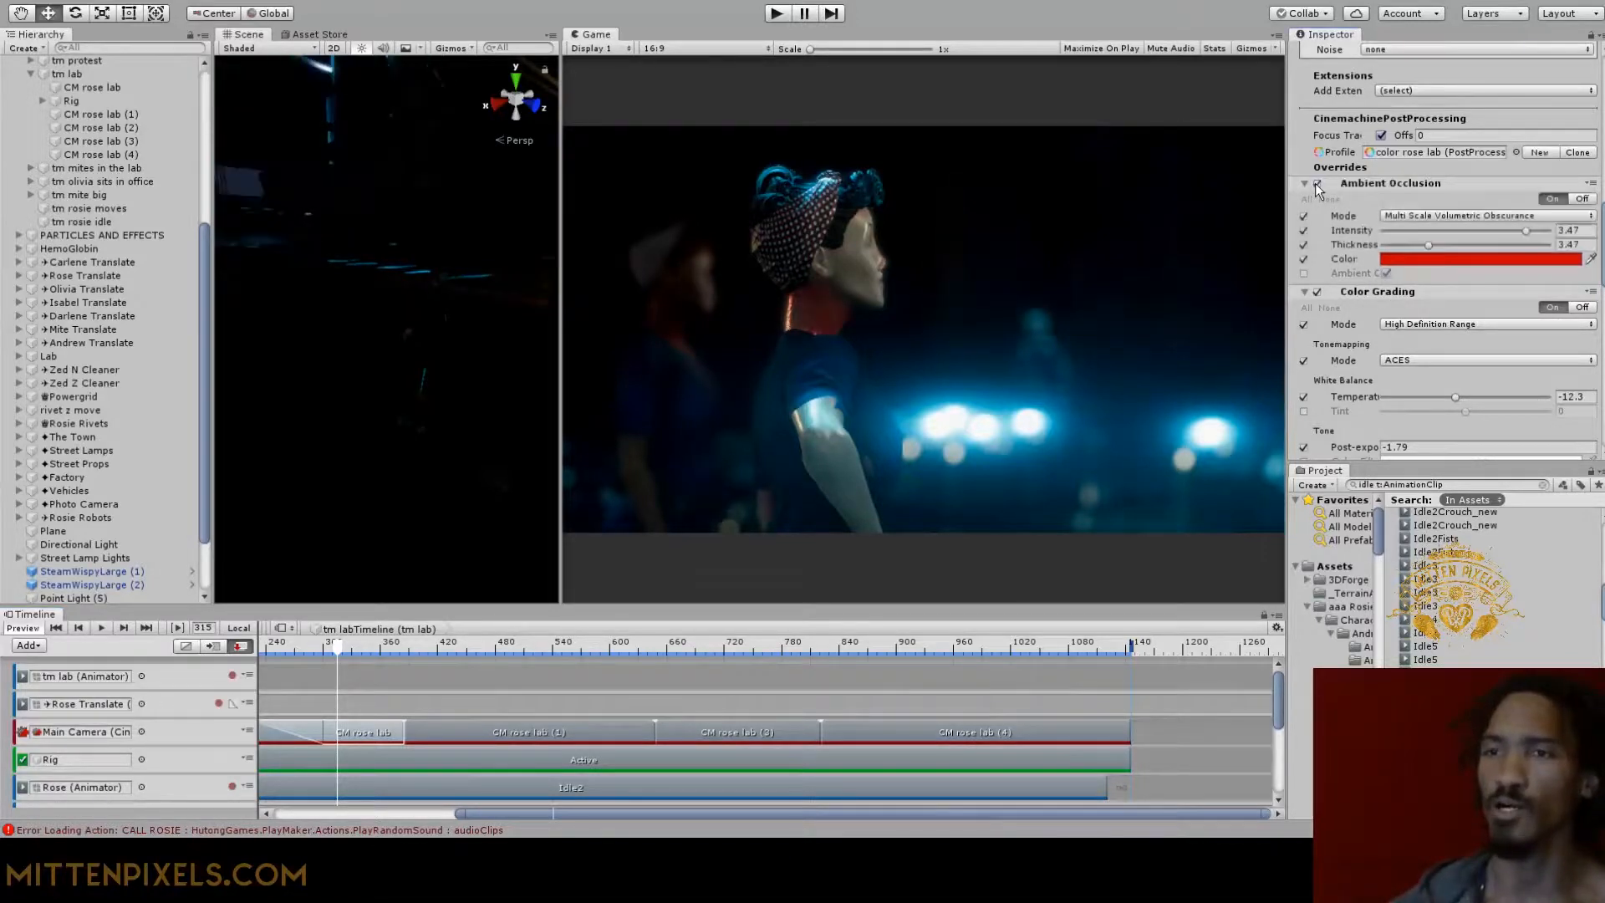
pyautogui.click(1316, 184)
pyautogui.click(1316, 183)
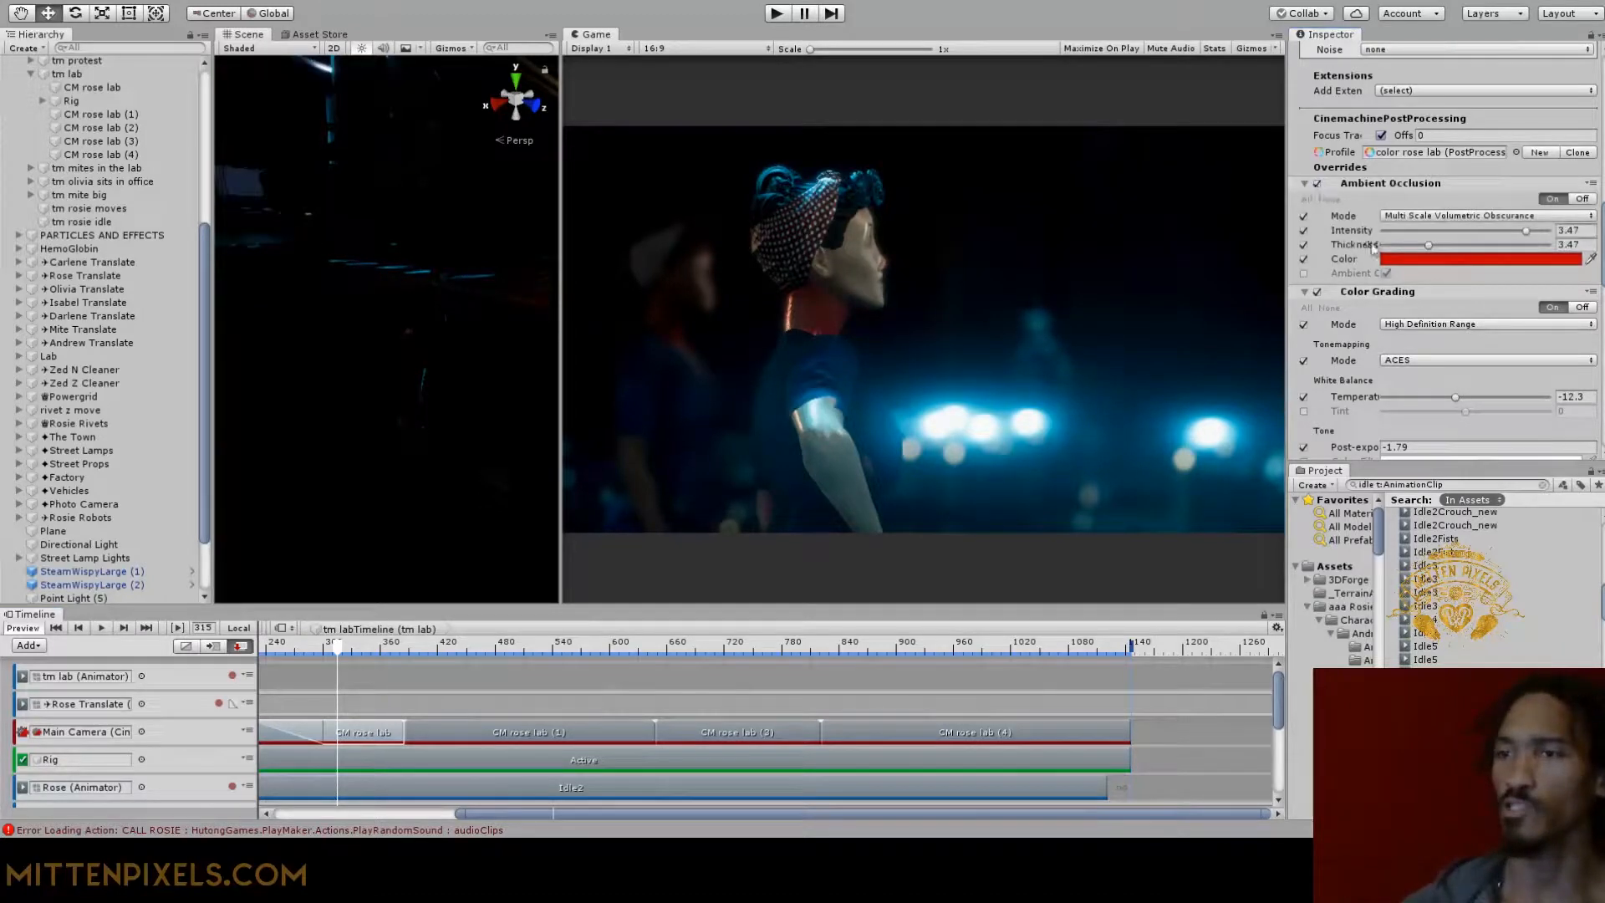
pyautogui.click(1320, 185)
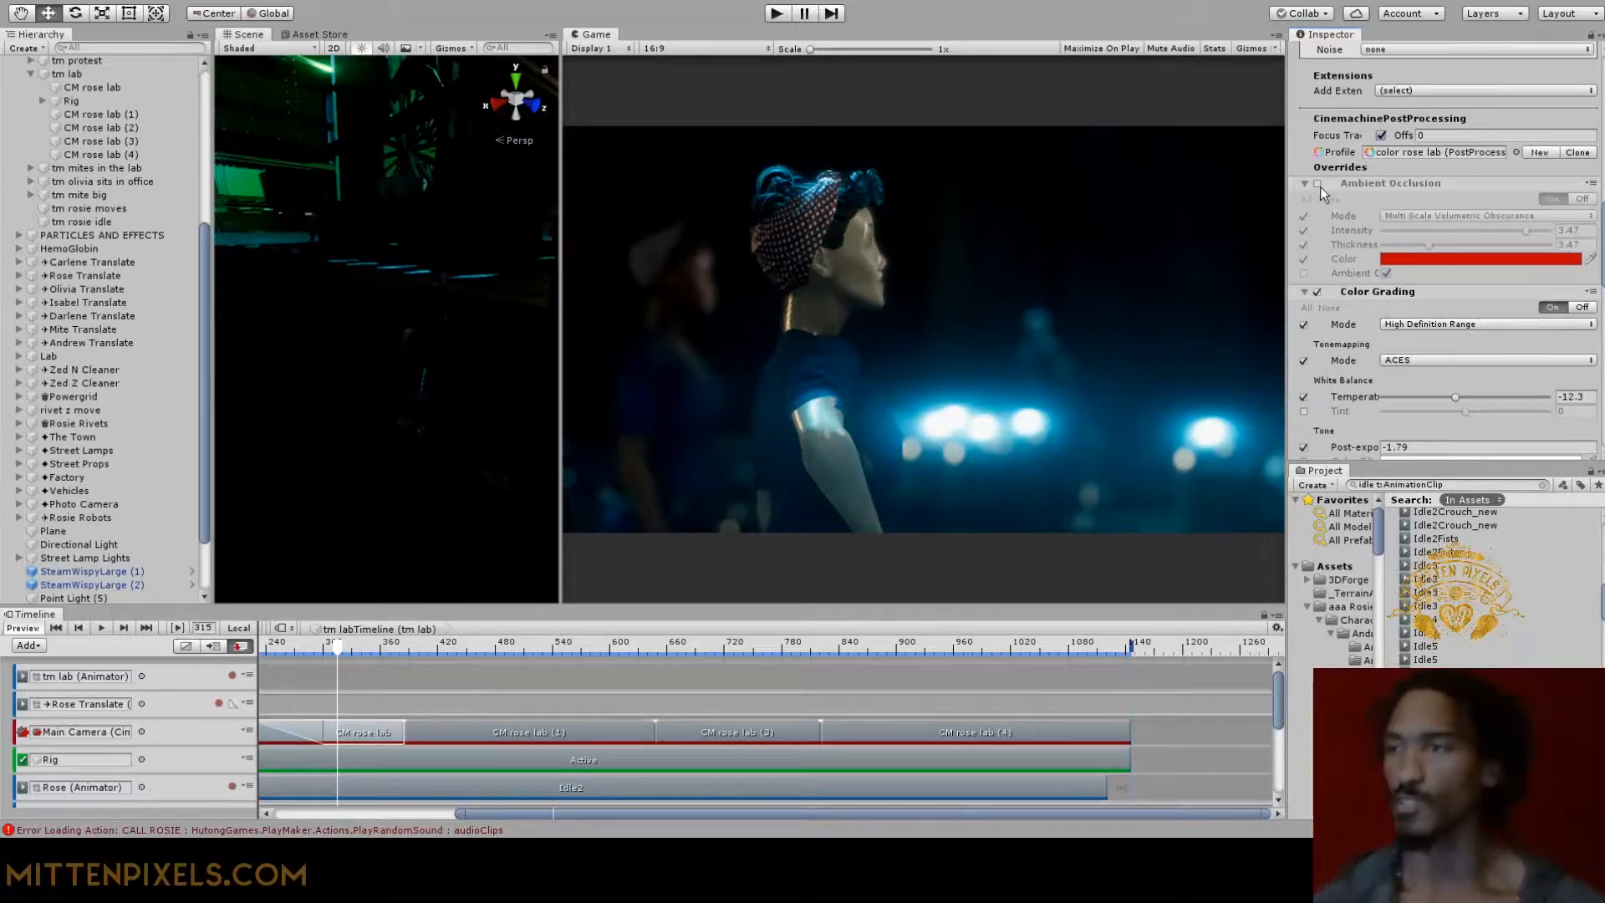
pyautogui.click(1318, 183)
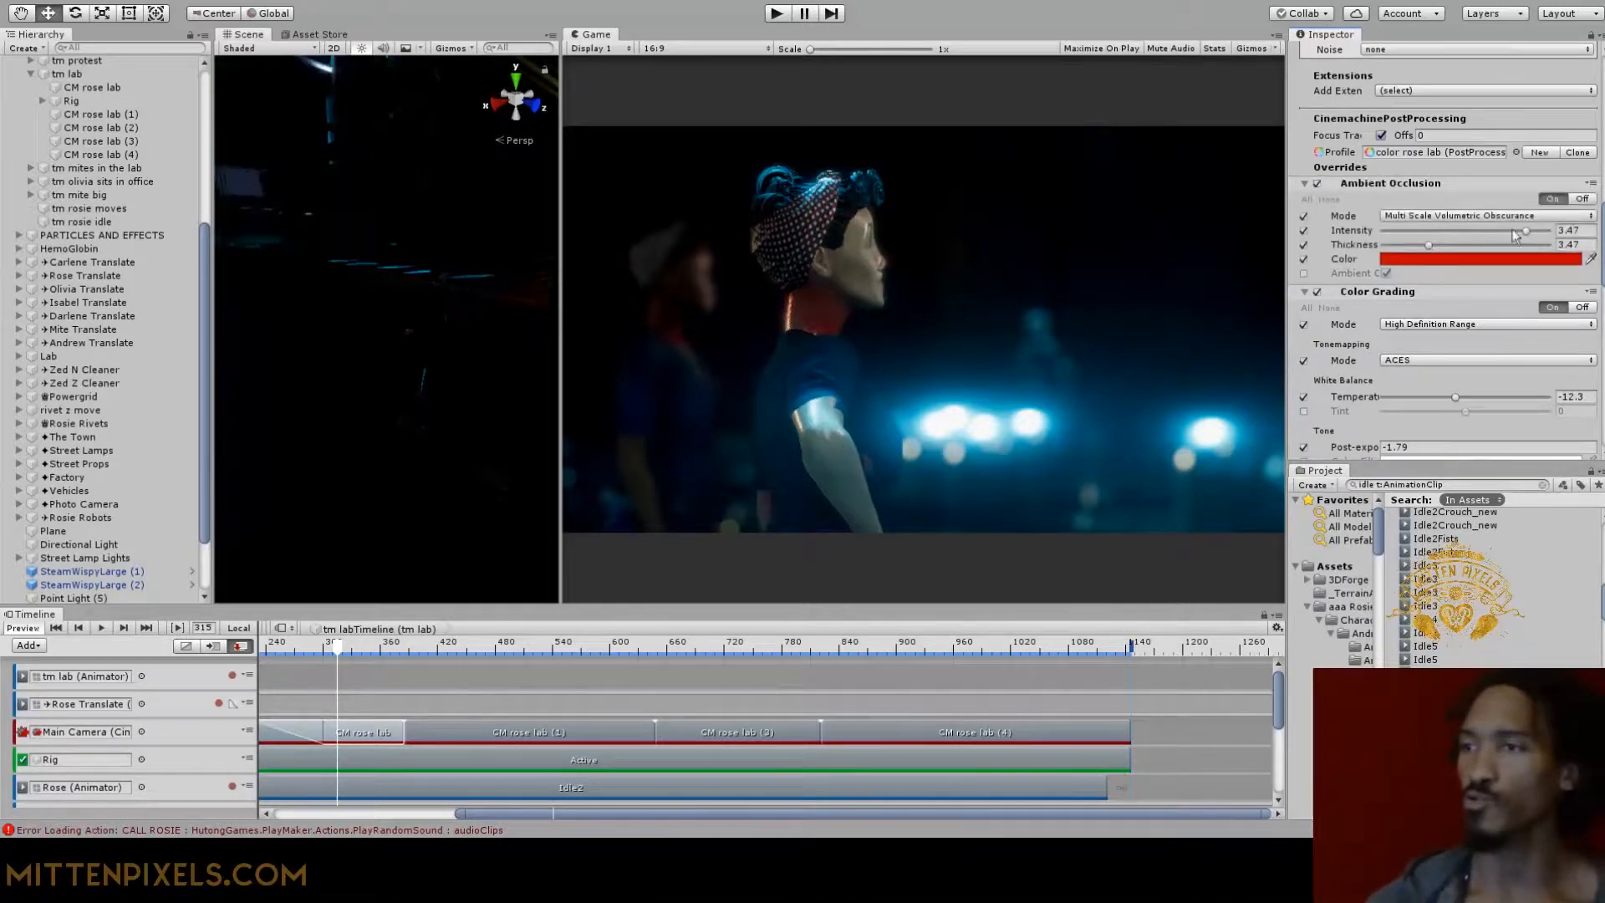
# Try different Ambient Occlusion intensities and colors, then set the color to blue and the intensity to 1.9
pyautogui.moveTo(1529, 231); pyautogui.dragTo(1317, 239)
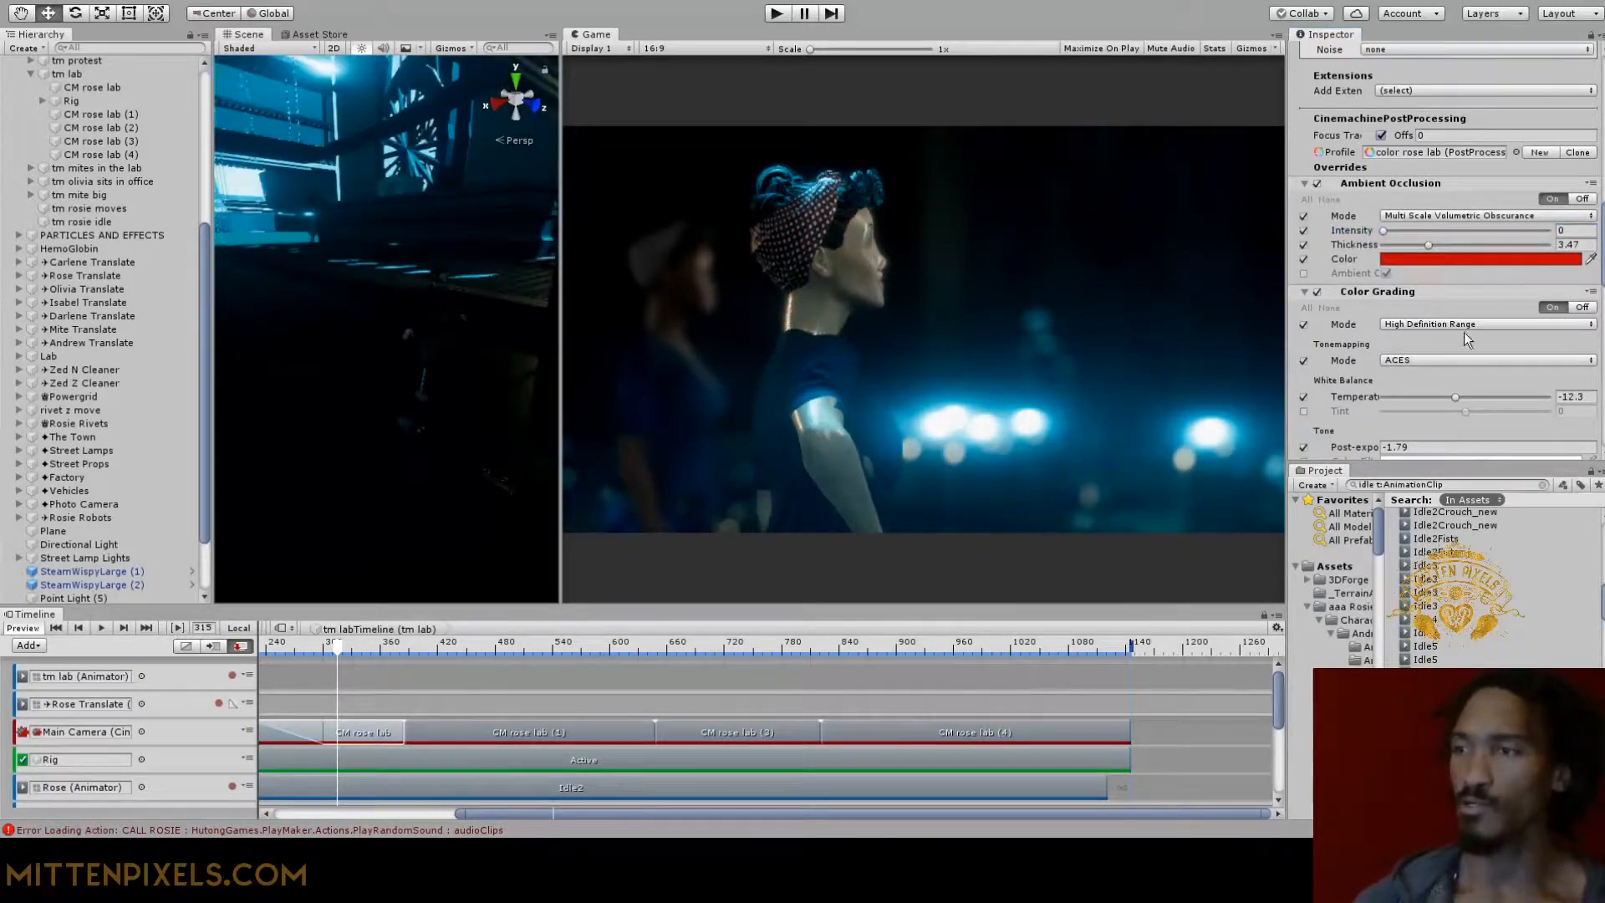
pyautogui.click(1456, 397)
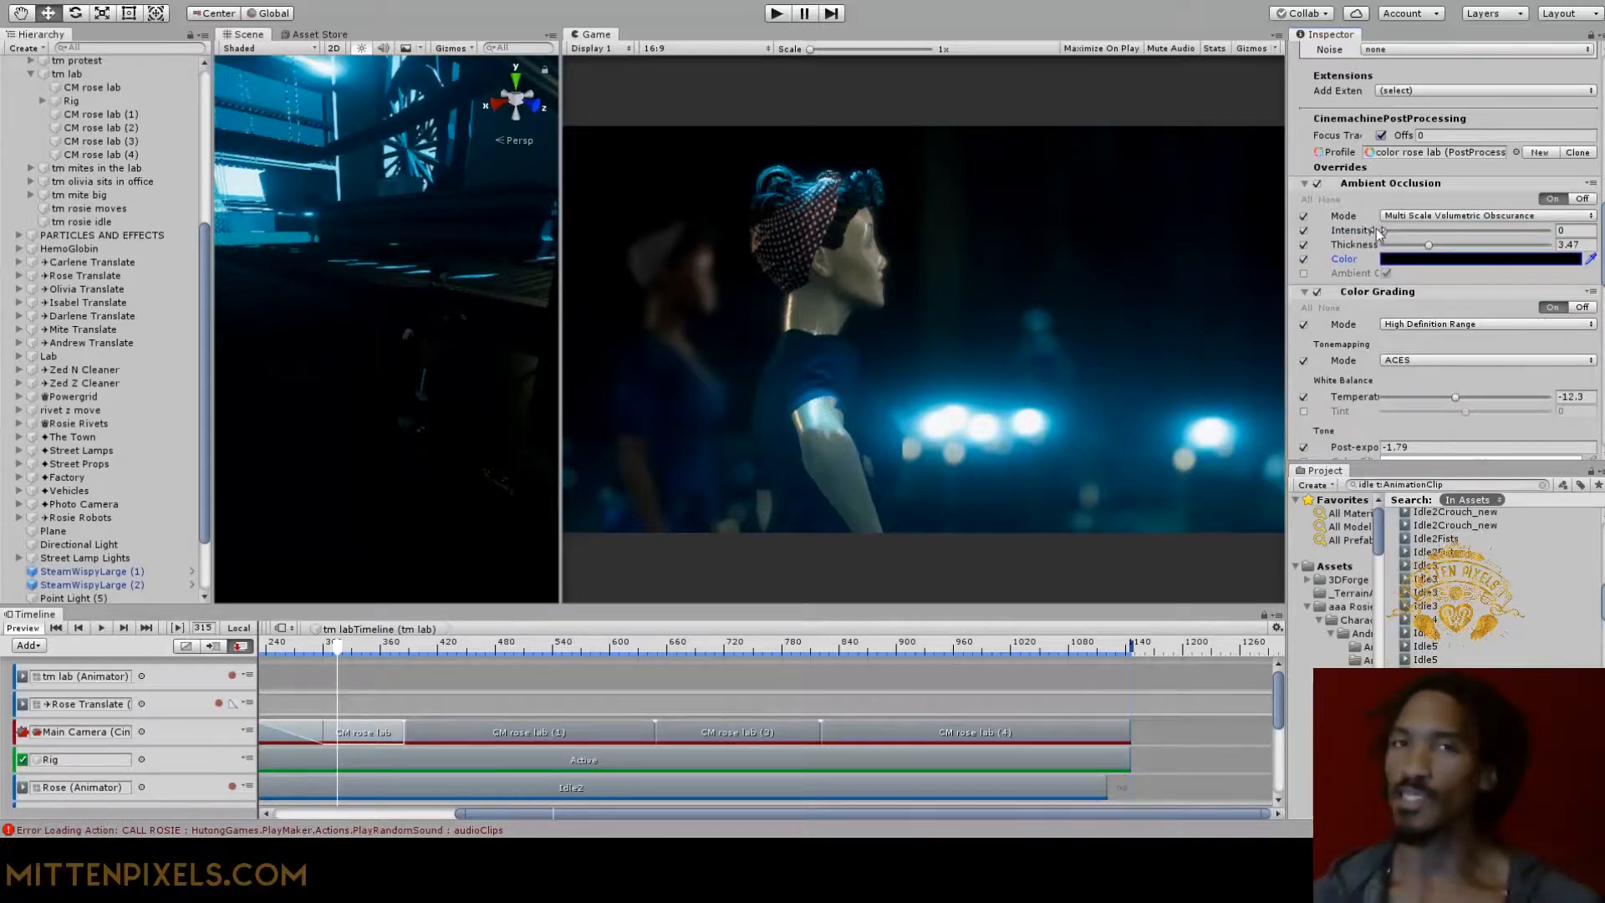
pyautogui.moveTo(1389, 235); pyautogui.dragTo(1595, 220)
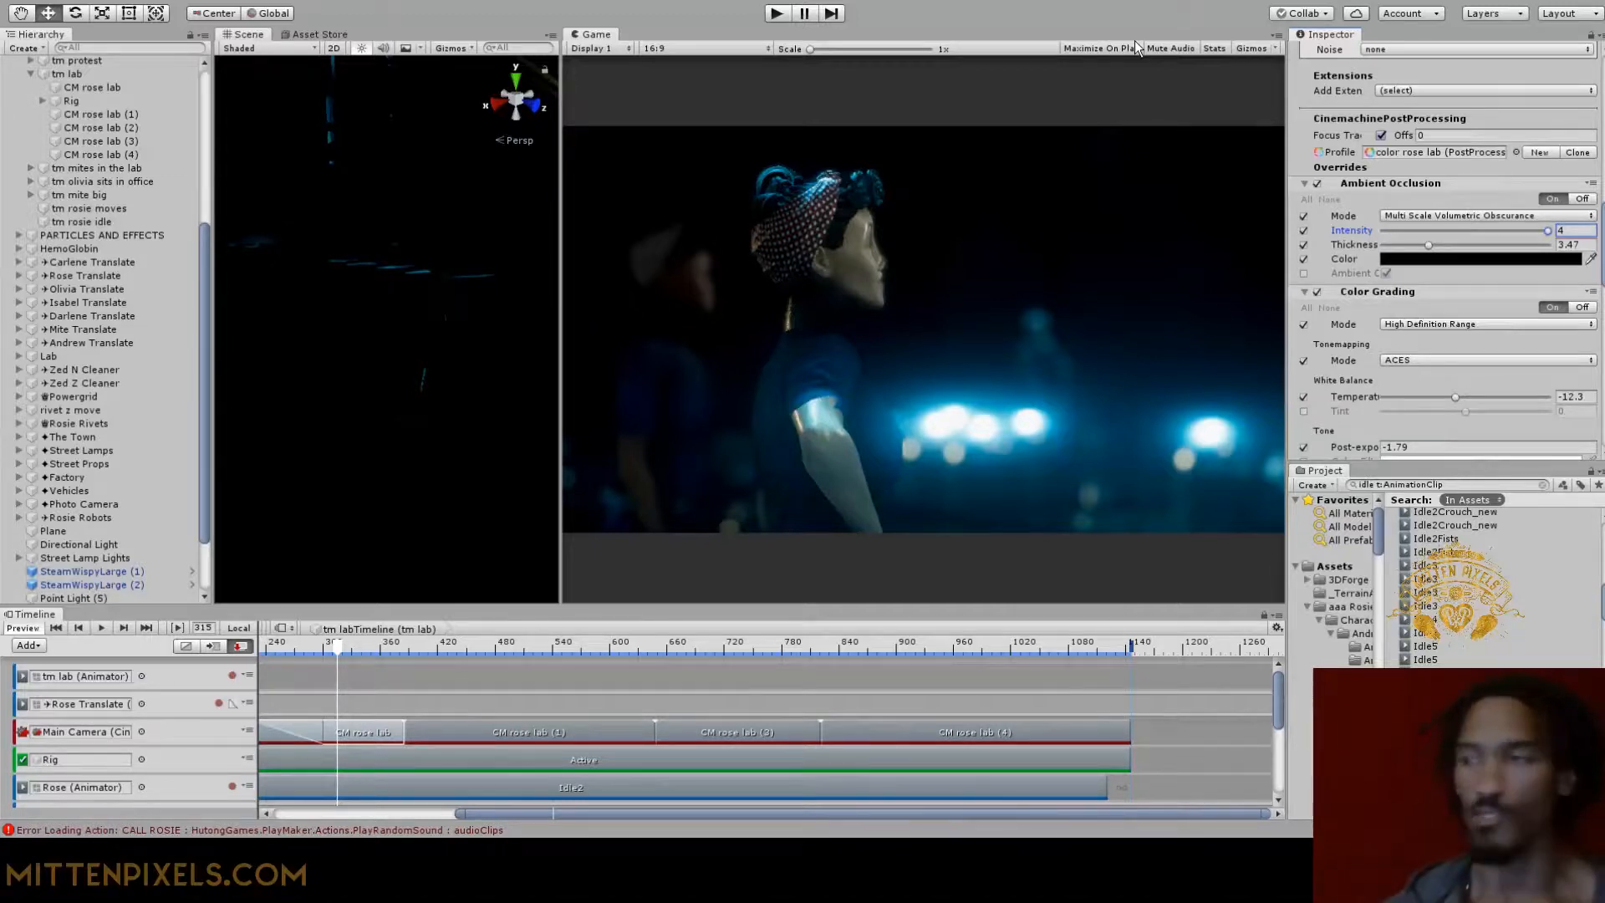
pyautogui.click(1421, 230)
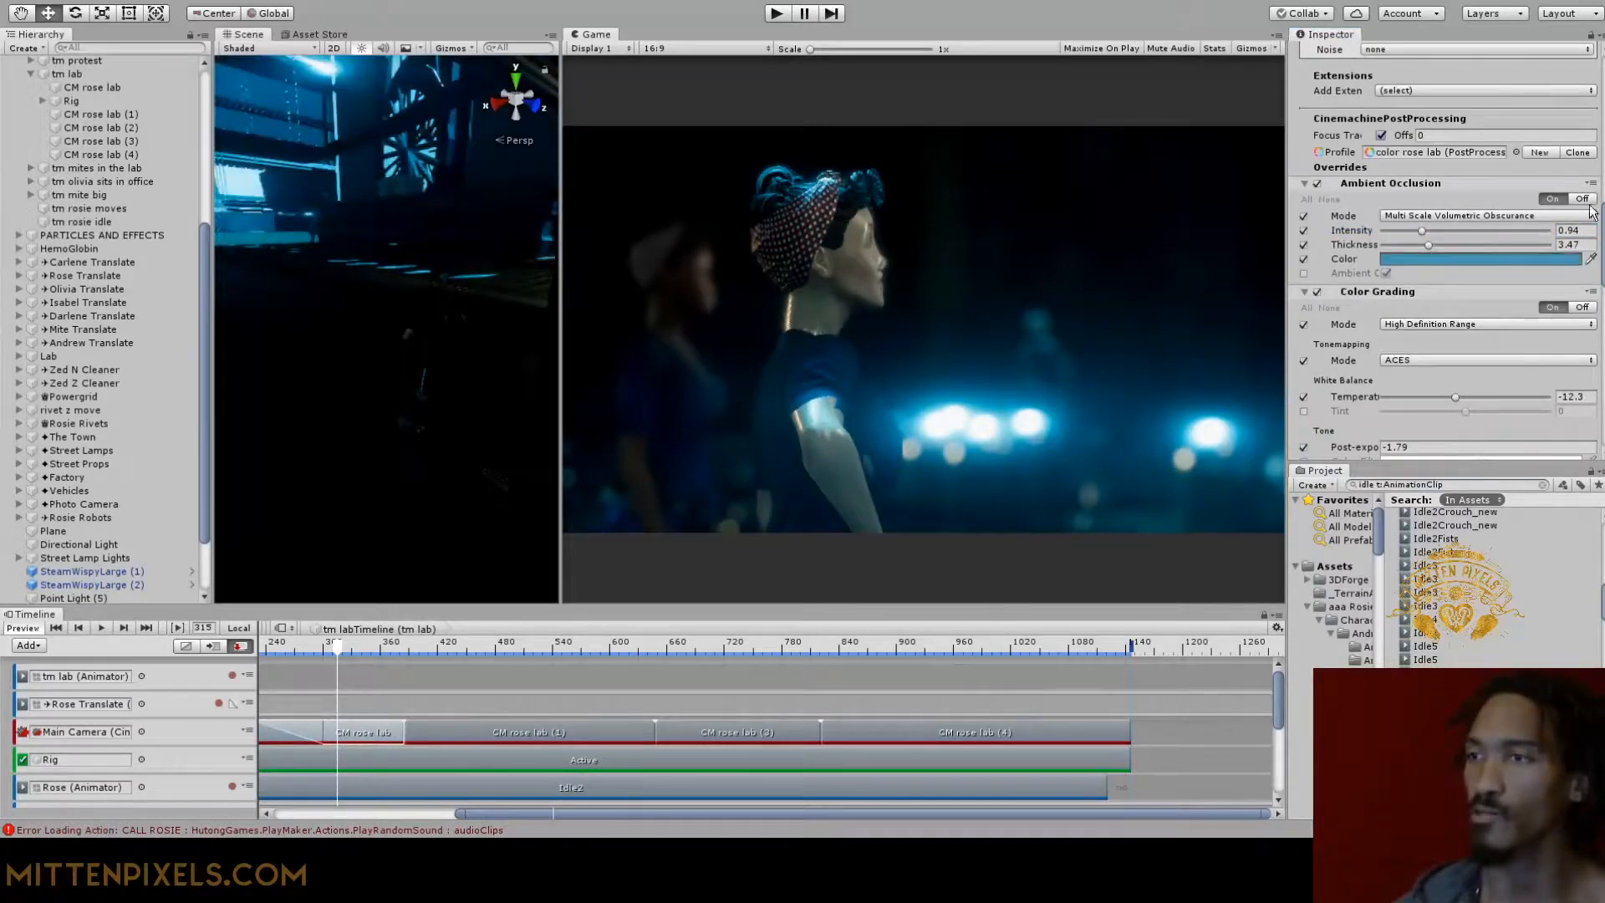
pyautogui.moveTo(1436, 231)
pyautogui.mouseDown()
pyautogui.moveTo(1488, 230)
pyautogui.moveTo(1464, 235)
pyautogui.mouseUp()
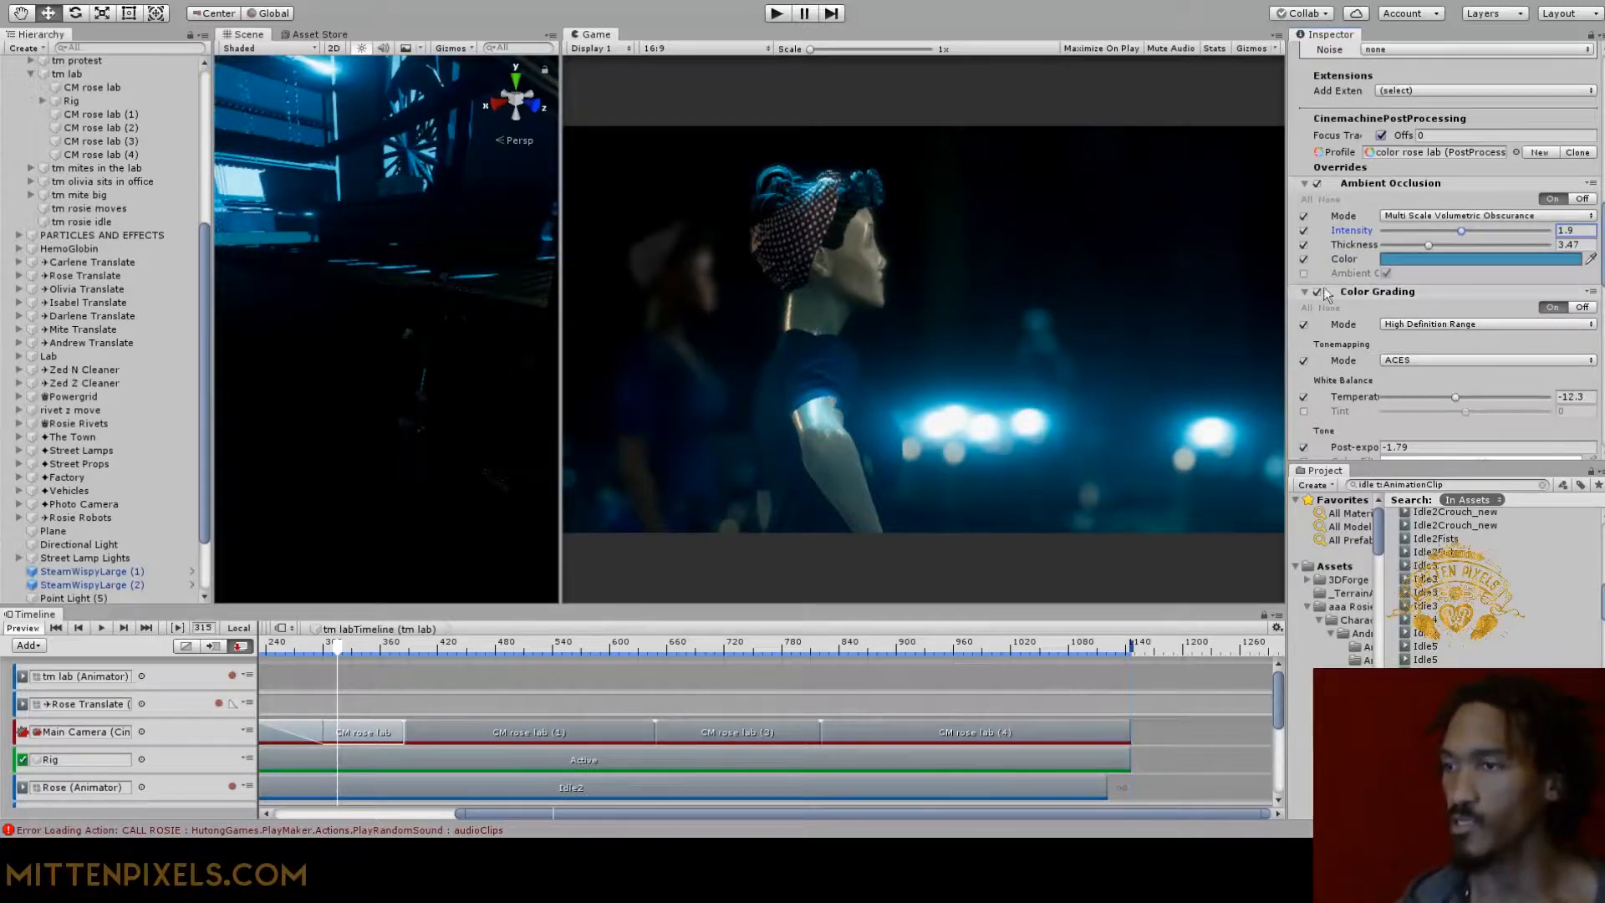
# Compare the shot without the temperature override, then set Color Grading temperature to 84 and post-exposure to -1.7
pyautogui.scroll(-2, 1396, 336)
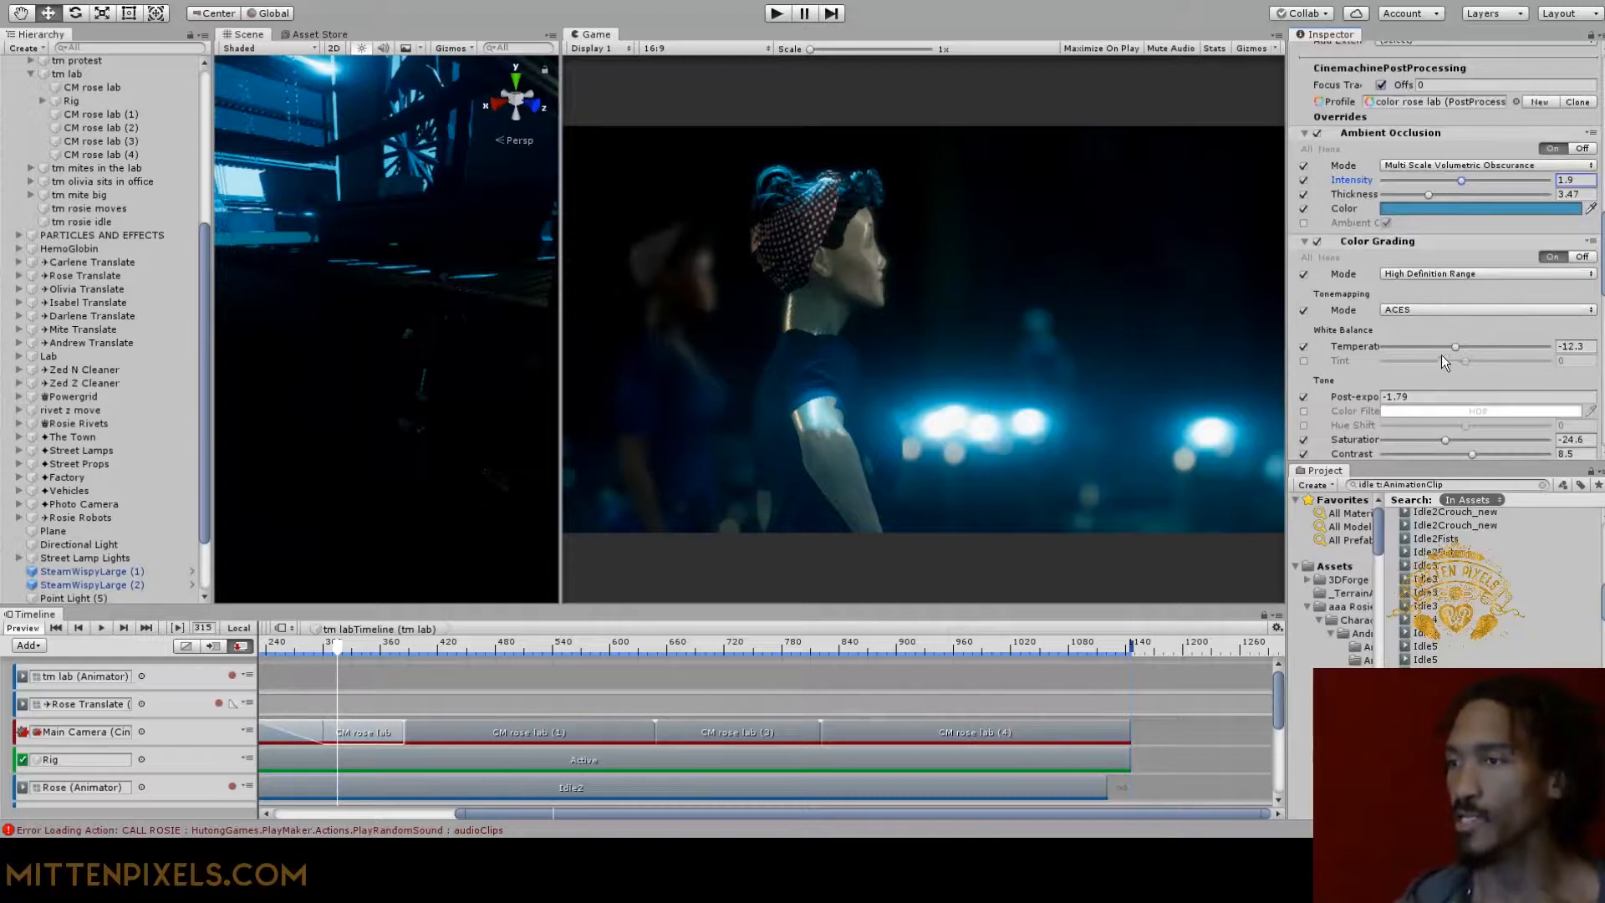
pyautogui.click(1305, 346)
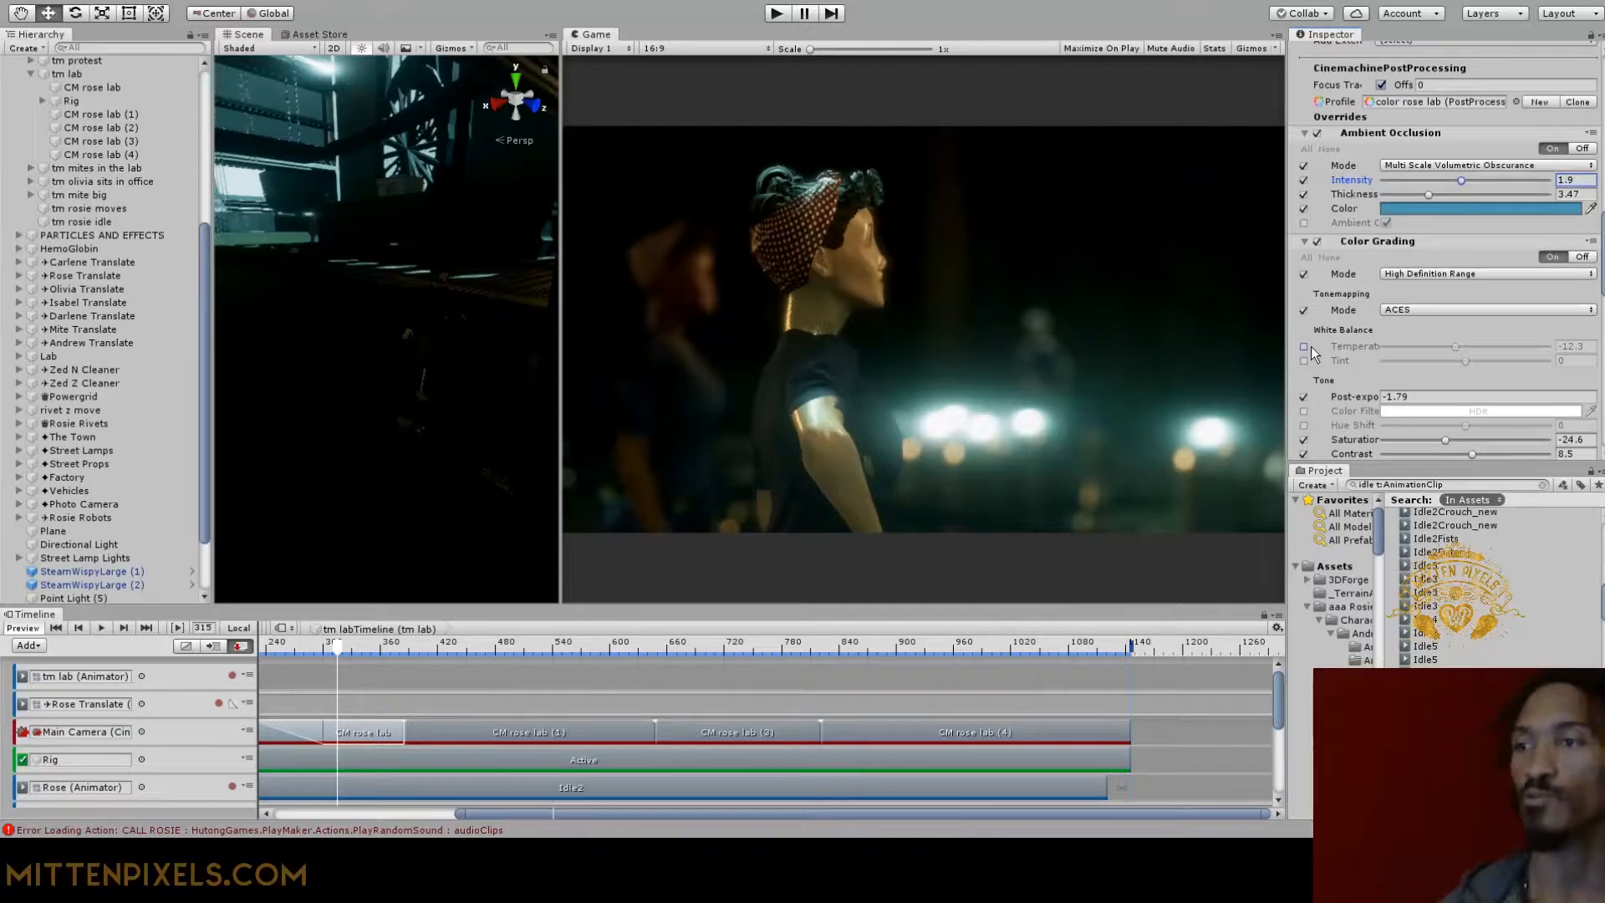
pyautogui.click(1310, 346)
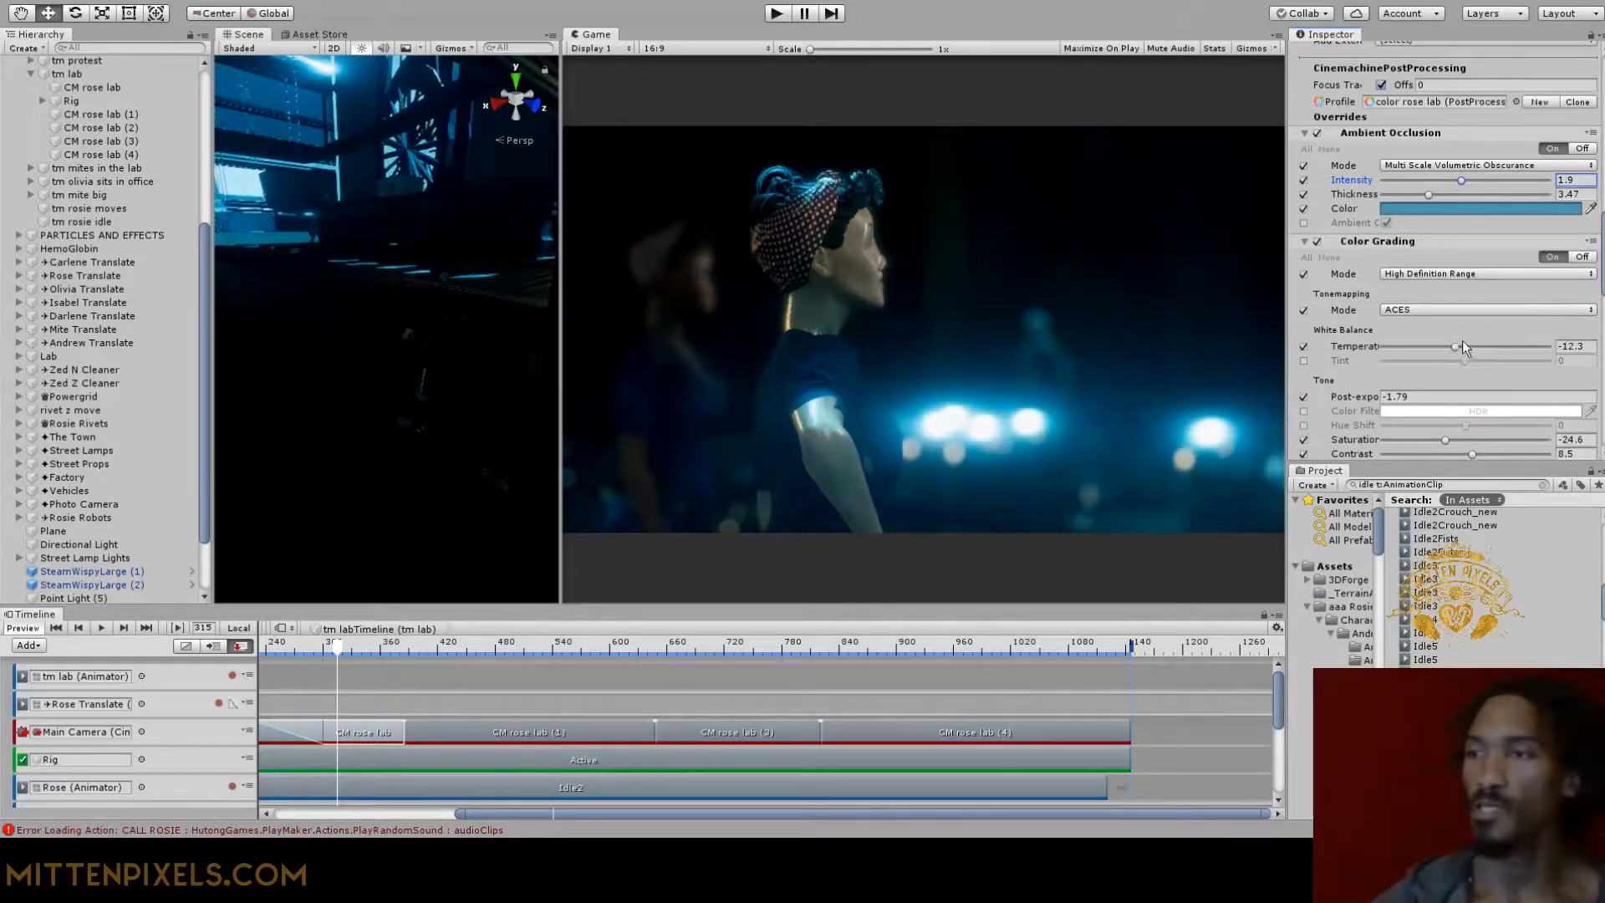
pyautogui.moveTo(1464, 345); pyautogui.dragTo(1535, 342)
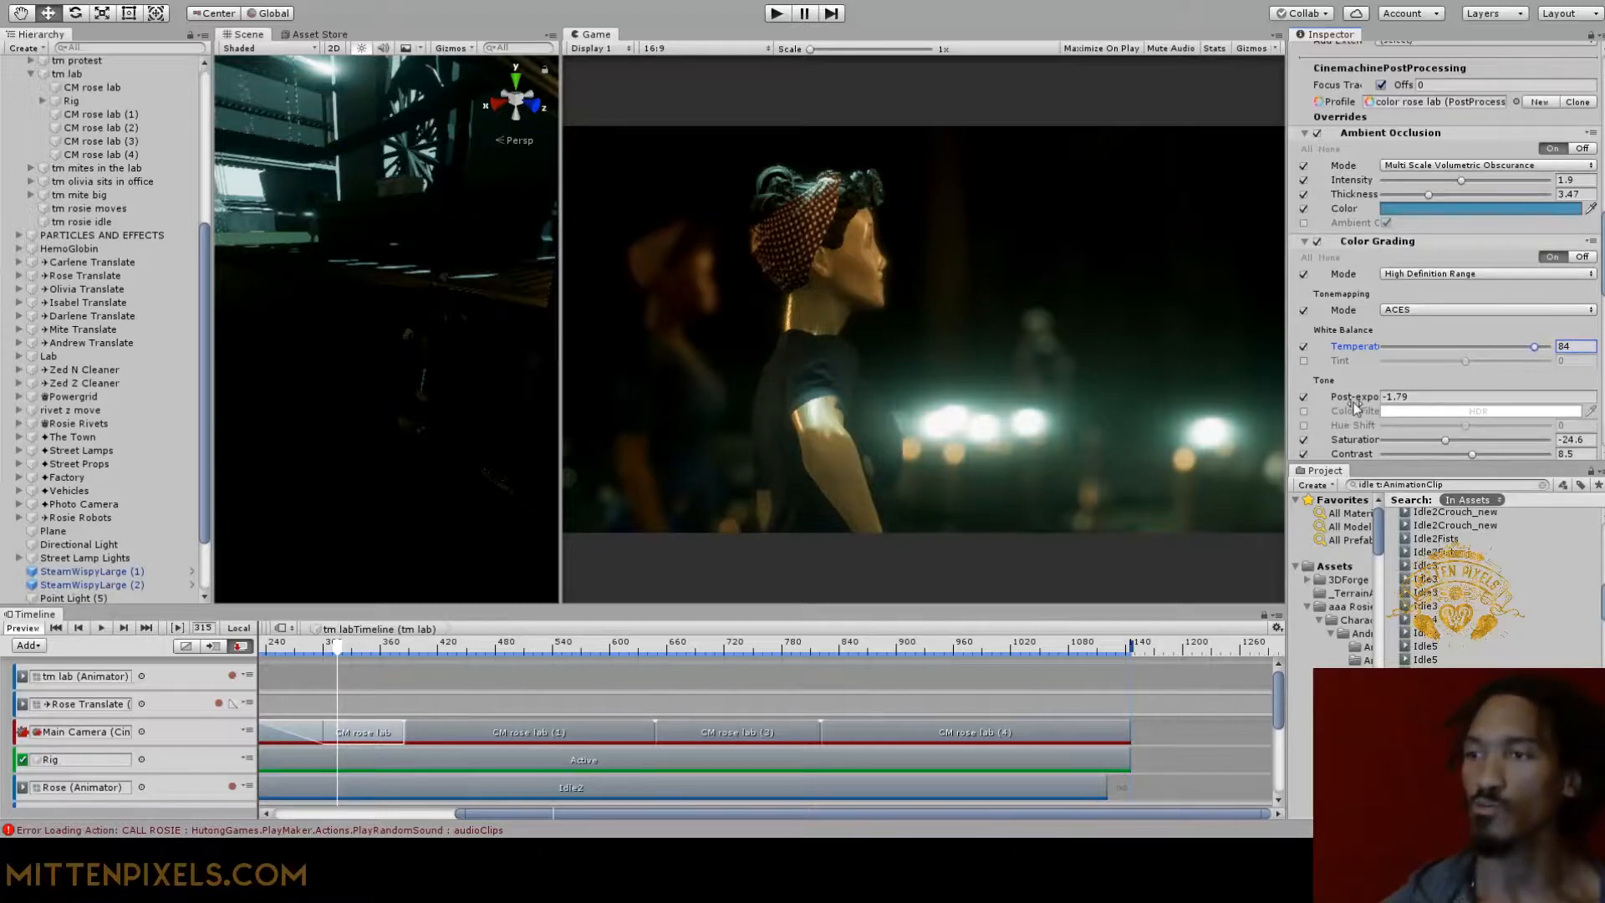
pyautogui.moveTo(1353, 402); pyautogui.dragTo(1355, 400)
# Set the Color Grading saturation to -21 and the contrast to -46
pyautogui.scroll(-3, 1386, 391)
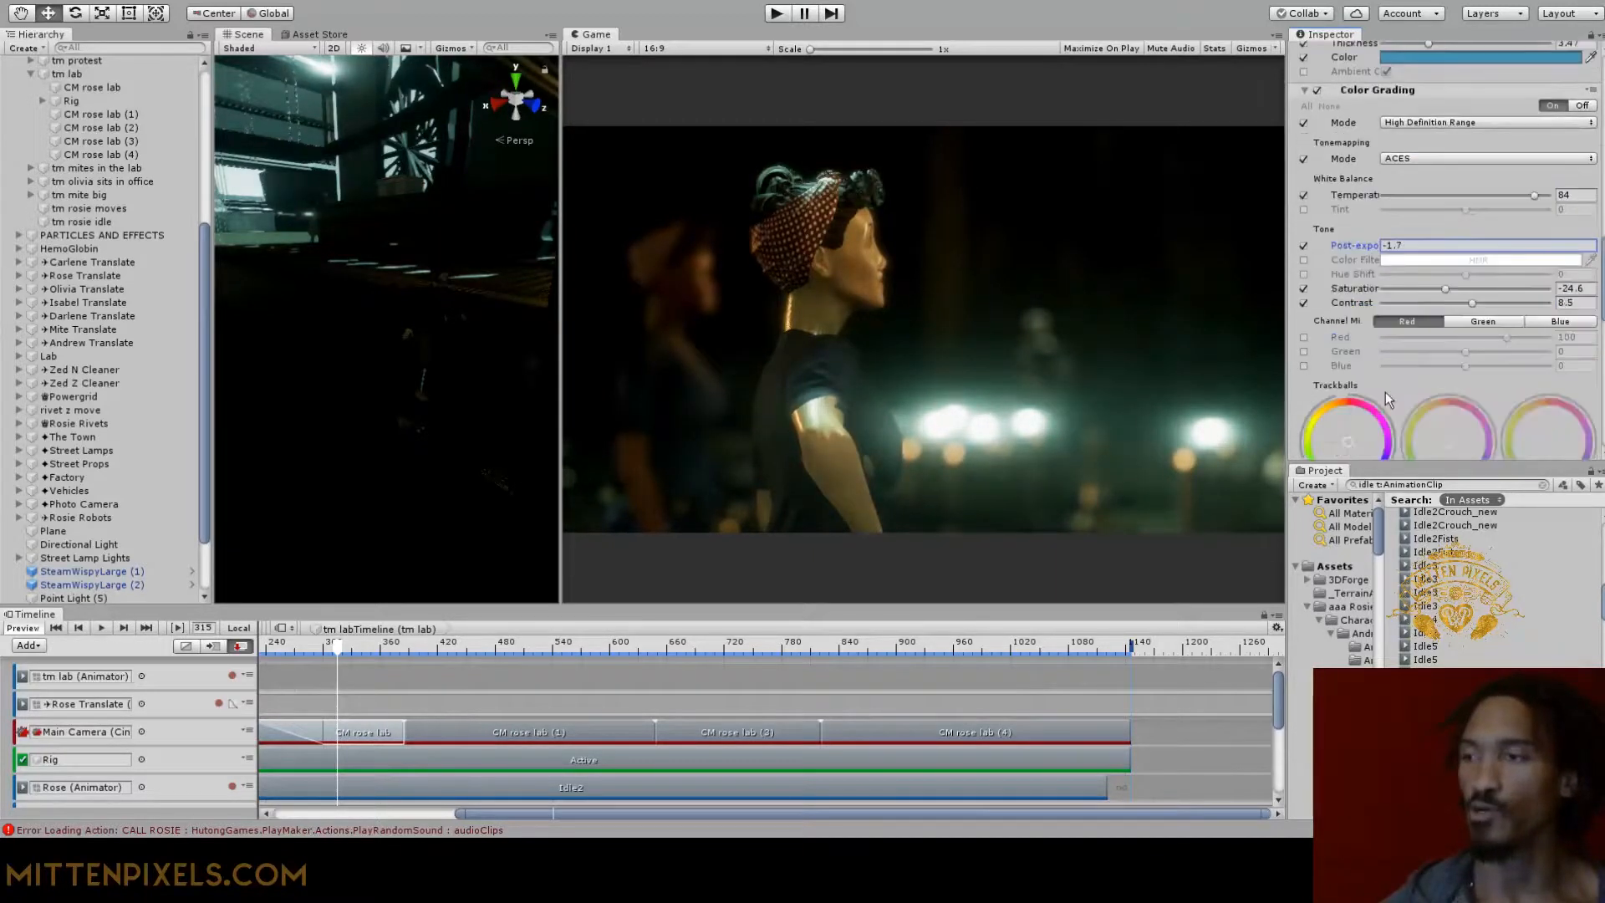
pyautogui.moveTo(1442, 290); pyautogui.dragTo(1434, 300)
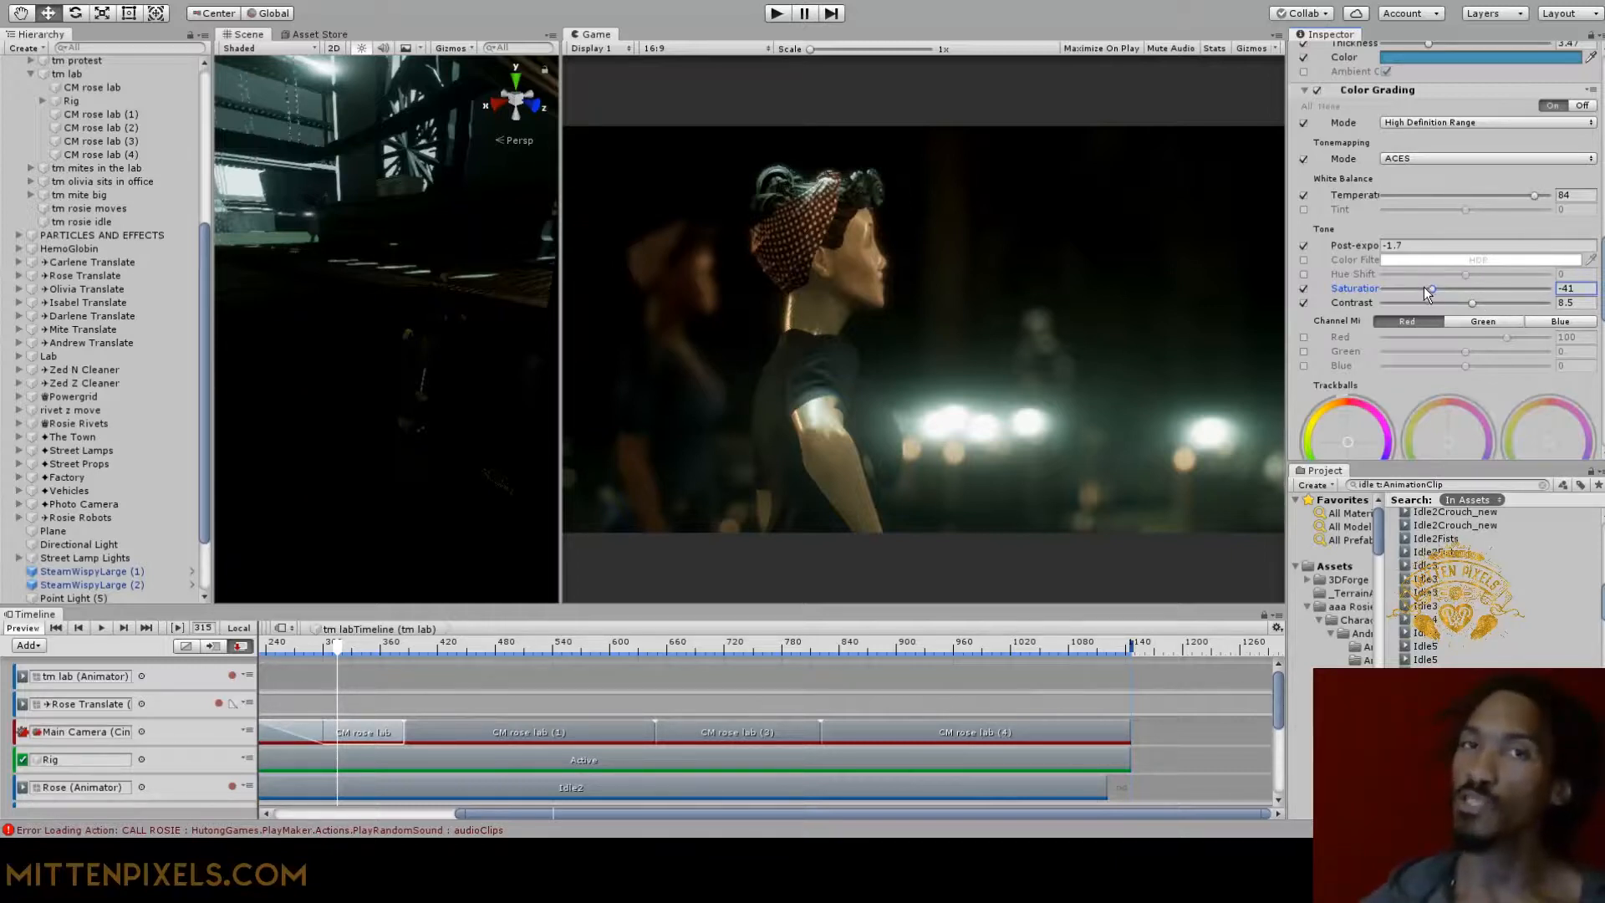
pyautogui.moveTo(1426, 288); pyautogui.dragTo(1449, 300)
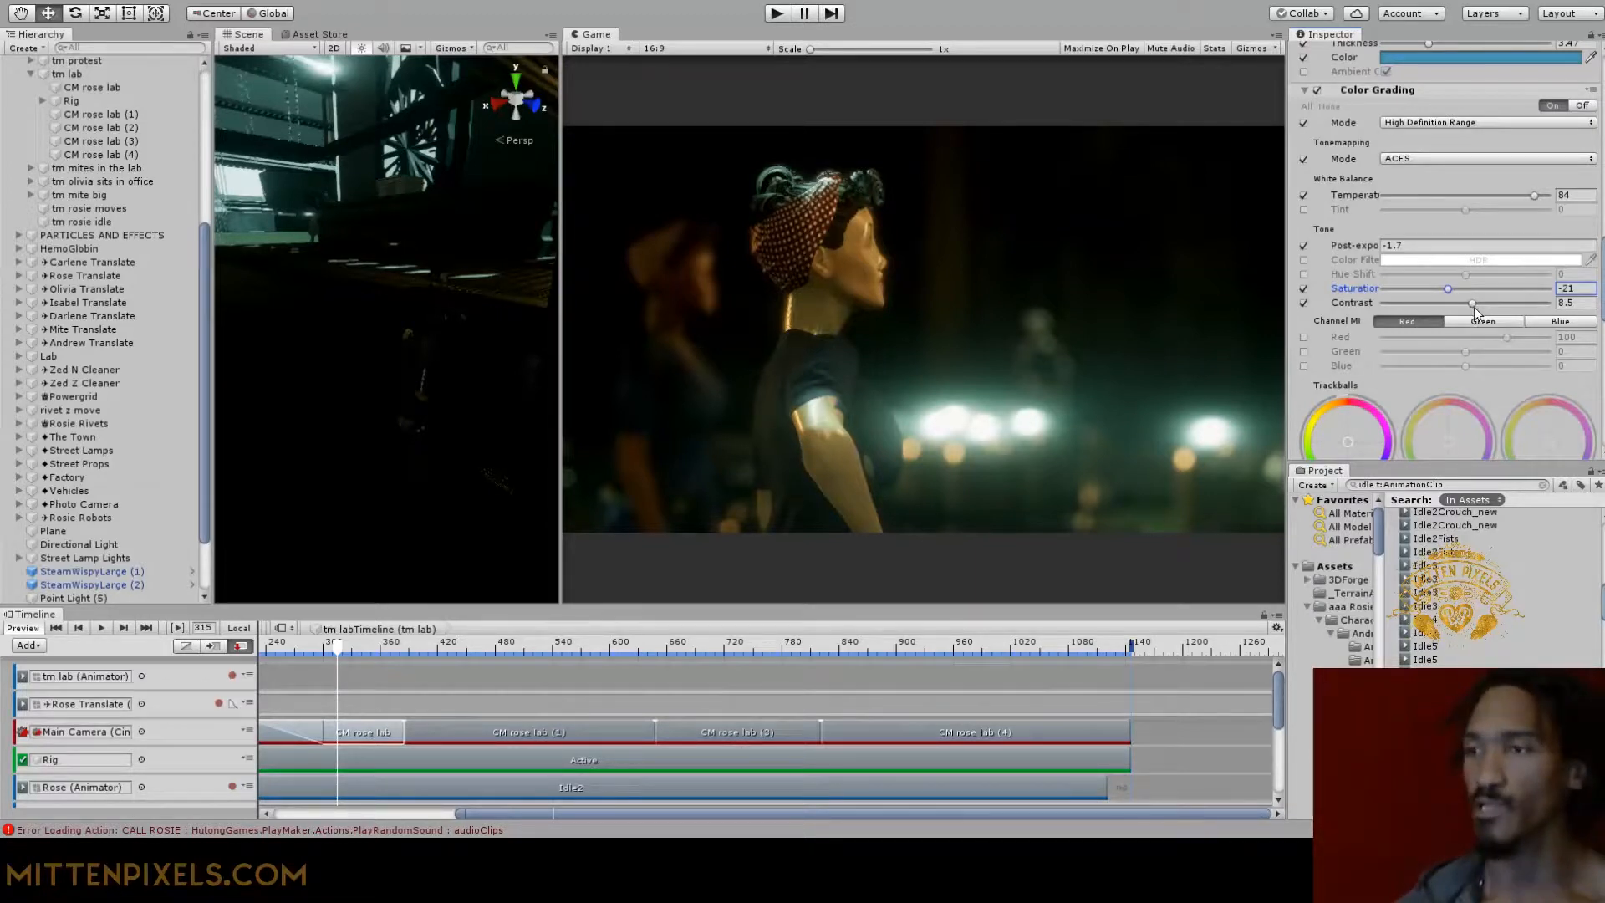
pyautogui.moveTo(1474, 306); pyautogui.dragTo(1430, 316)
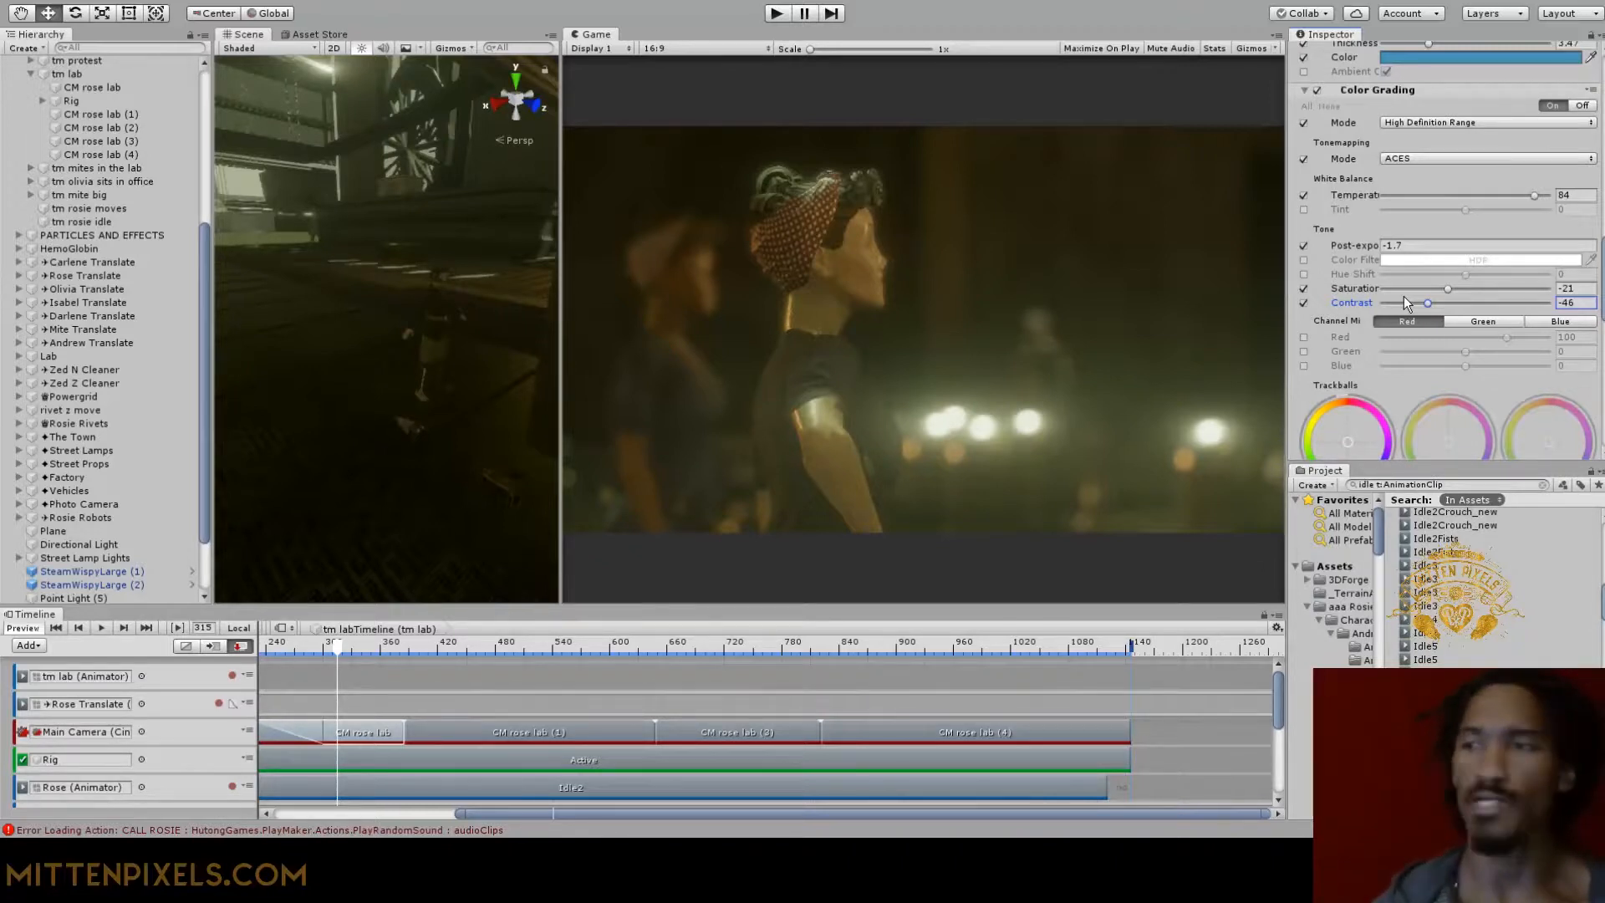
# Try different Lift tints, leaving the wheel near neutral with a slightly lower level, and enable Gamma with a slightly raised level
pyautogui.scroll(-3, 1404, 297)
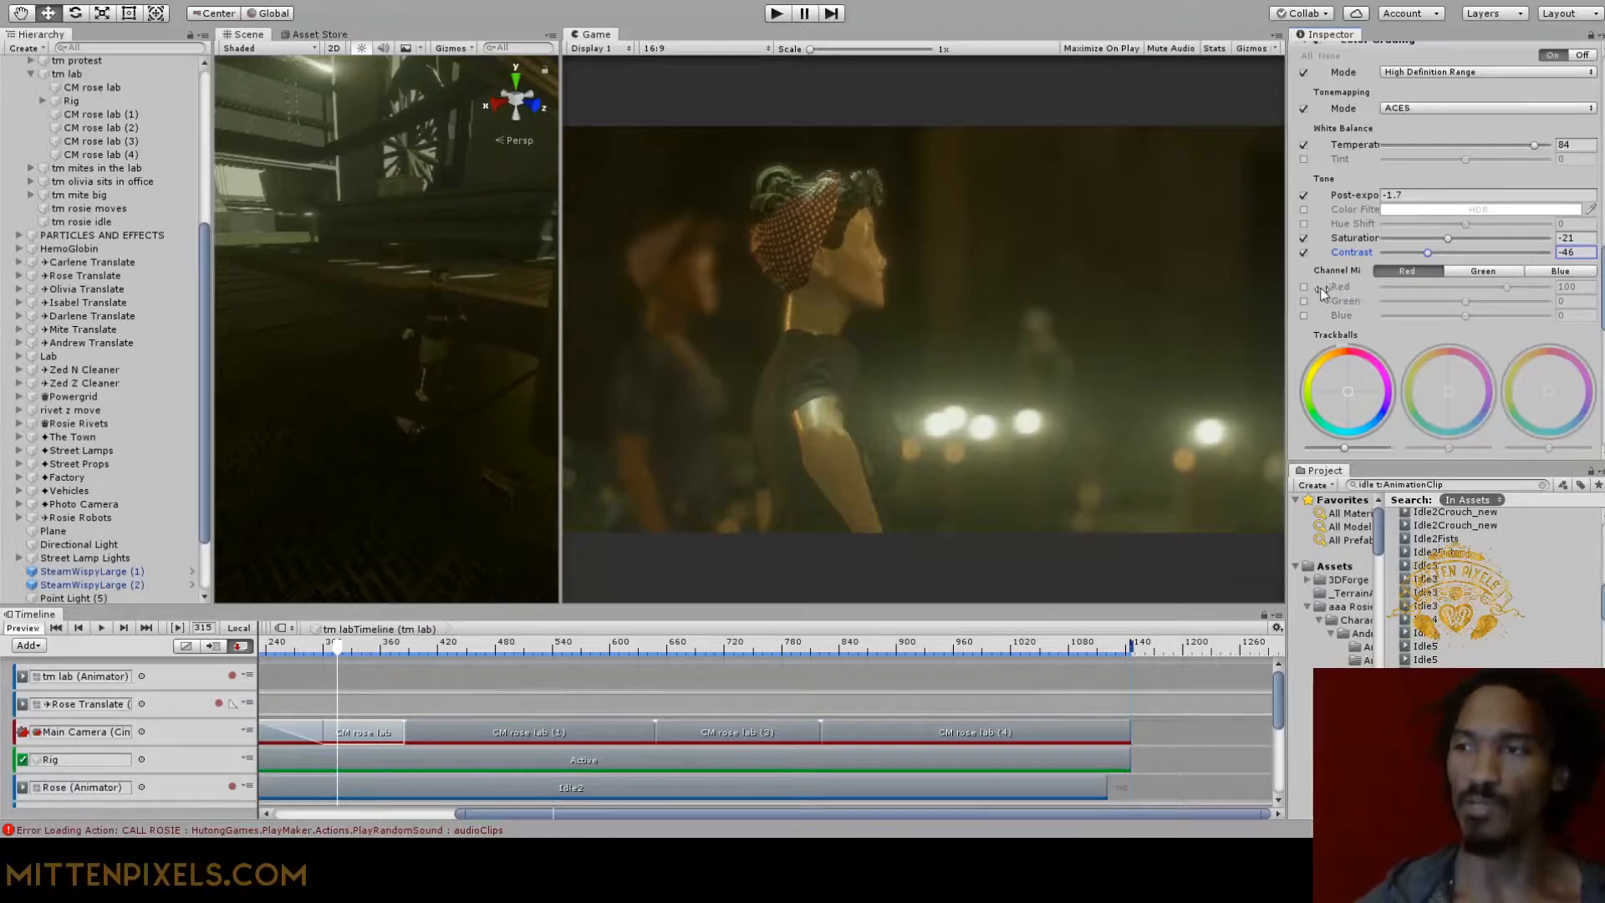
pyautogui.scroll(-3, 1314, 343)
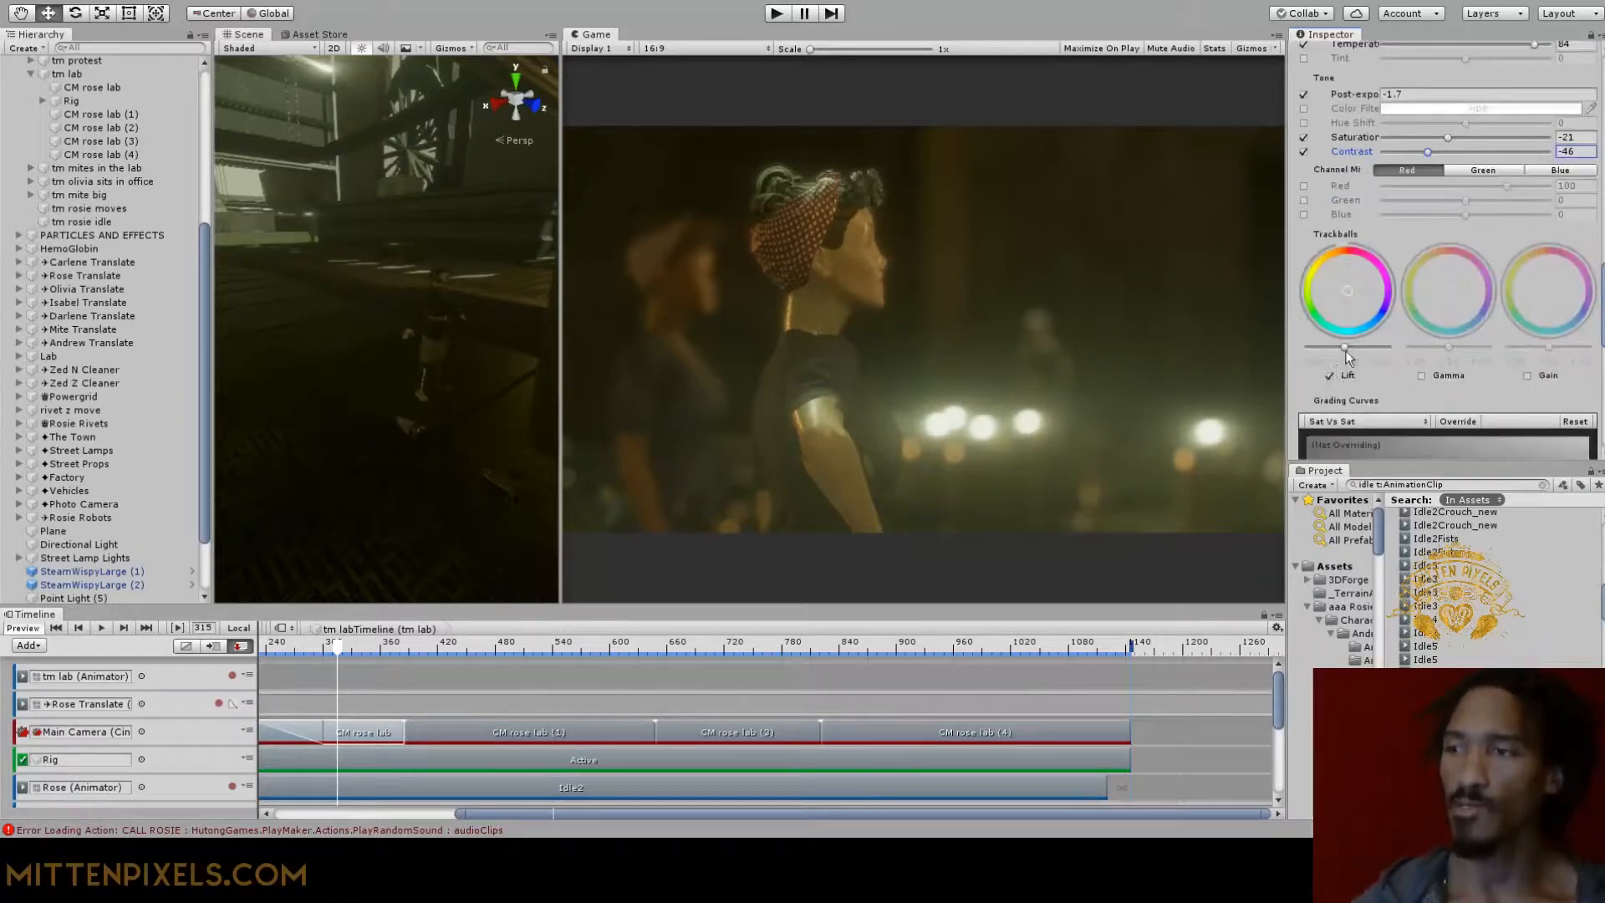
pyautogui.moveTo(1342, 350); pyautogui.dragTo(1342, 346)
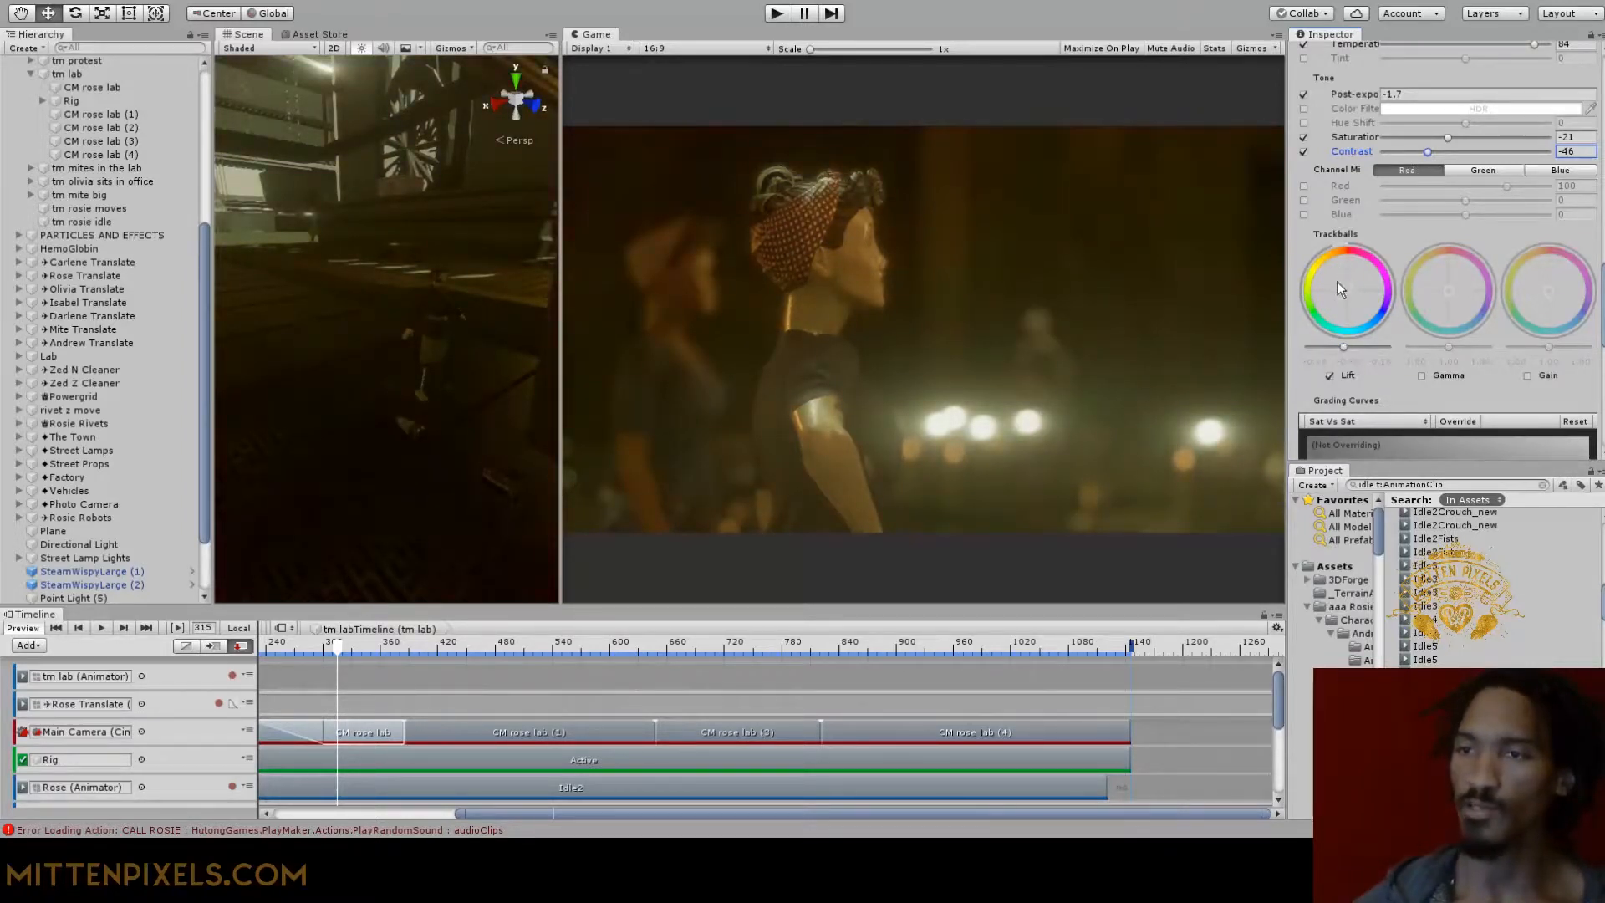
pyautogui.moveTo(1342, 272)
pyautogui.mouseDown()
pyautogui.moveTo(1342, 295)
pyautogui.moveTo(1400, 313)
pyautogui.moveTo(1388, 291)
pyautogui.moveTo(1367, 332)
pyautogui.moveTo(1321, 320)
pyautogui.moveTo(1315, 267)
pyautogui.mouseUp()
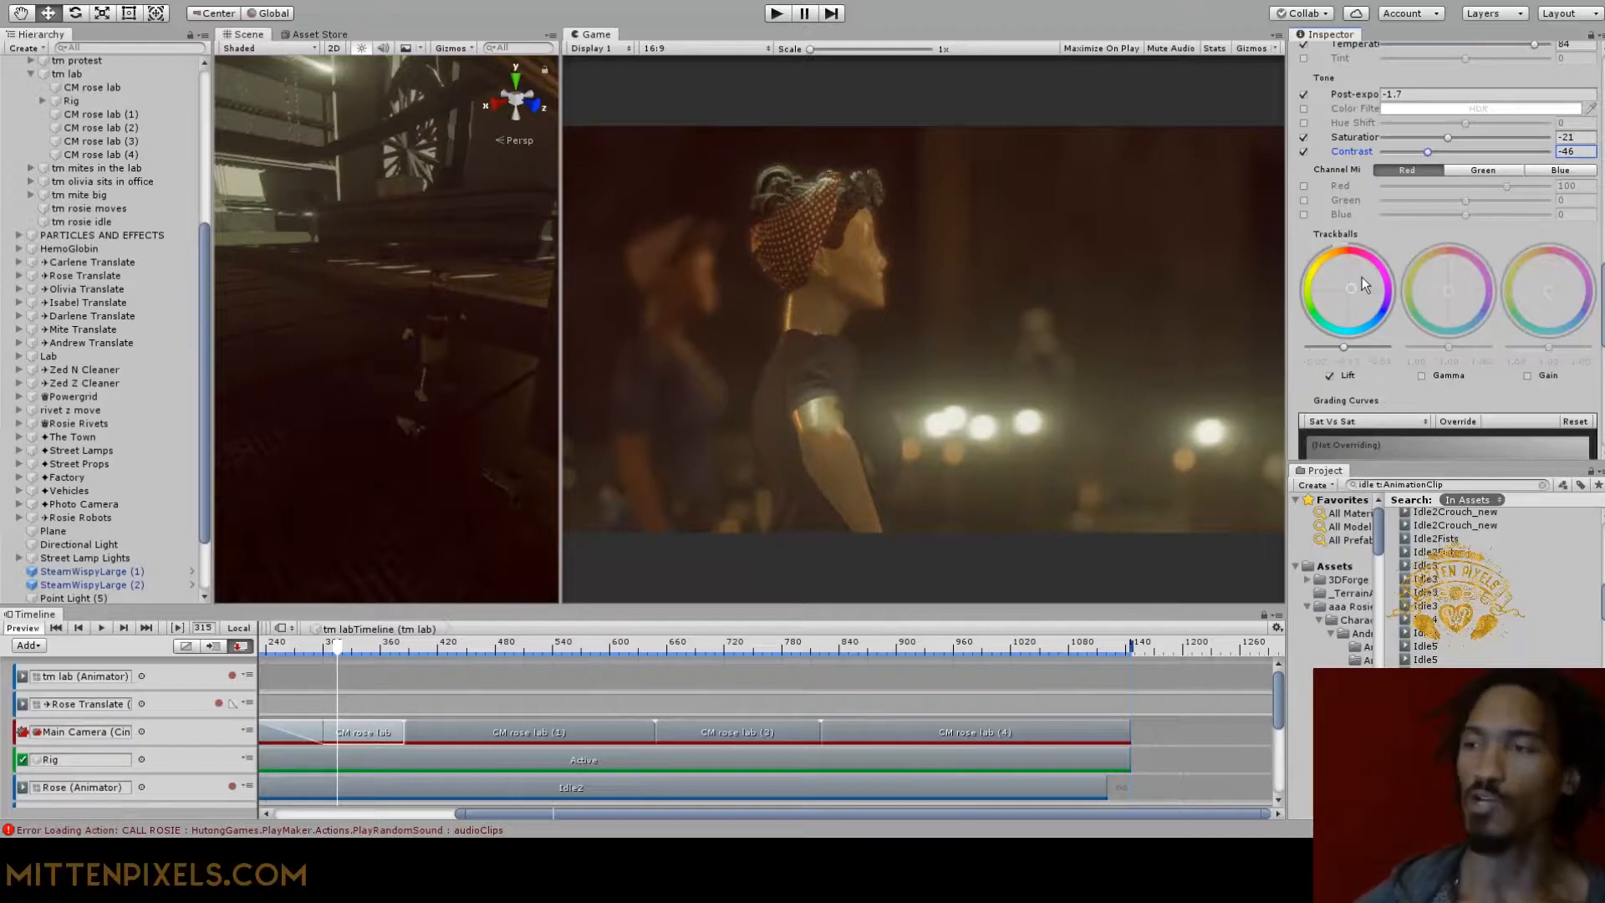
pyautogui.moveTo(1349, 289)
pyautogui.mouseDown()
pyautogui.moveTo(1323, 362)
pyautogui.moveTo(1349, 281)
pyautogui.mouseUp()
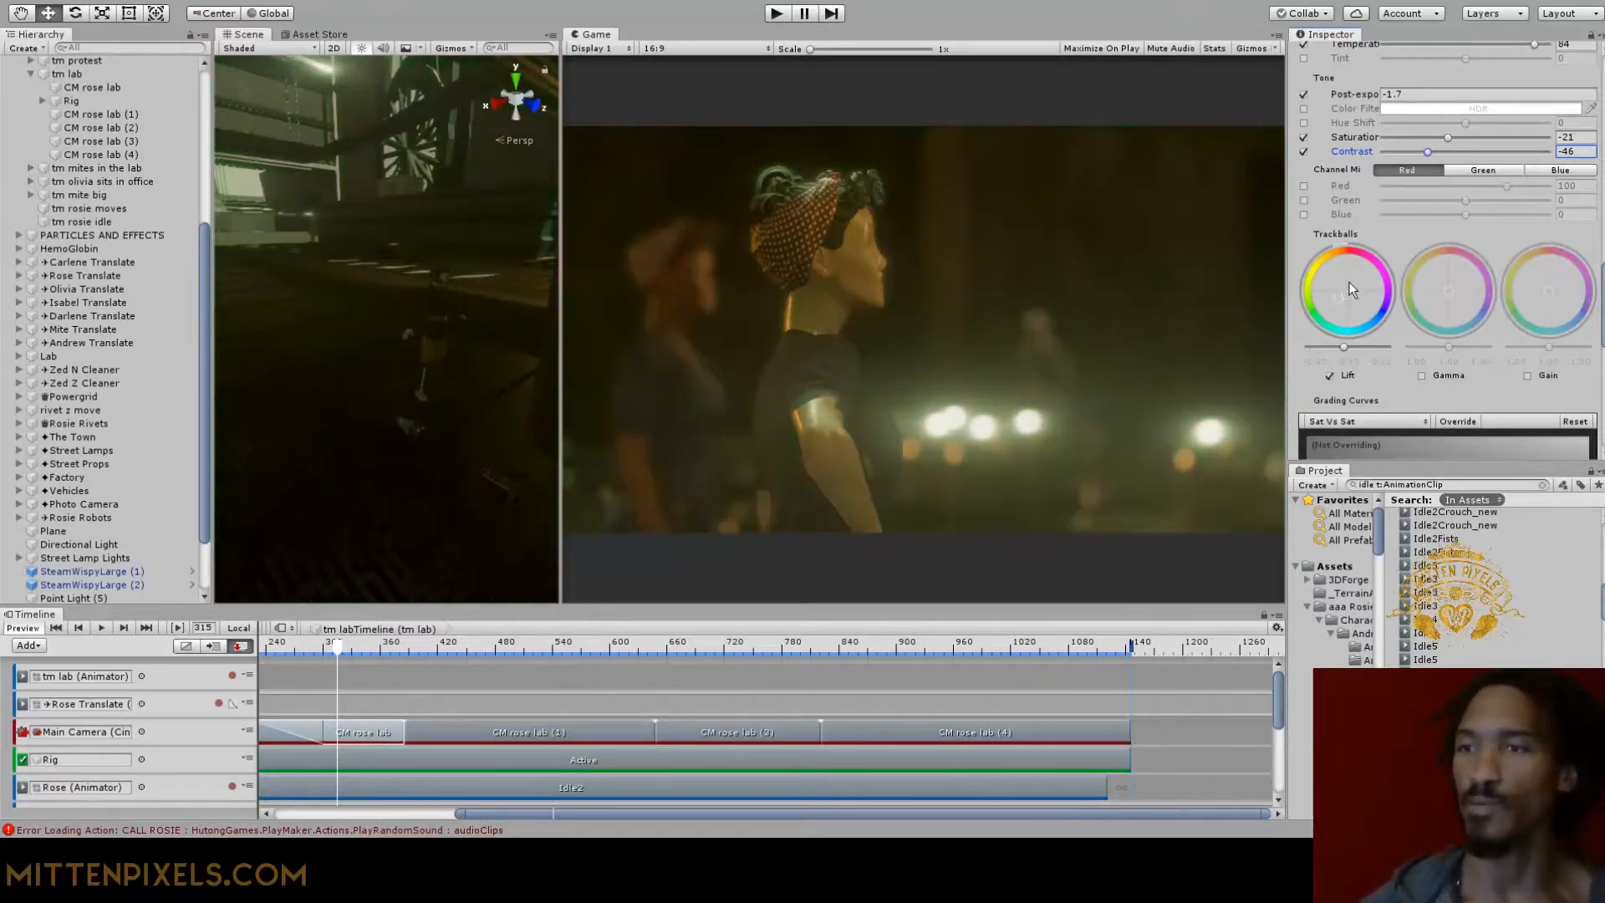
pyautogui.moveTo(1338, 351); pyautogui.dragTo(1345, 291)
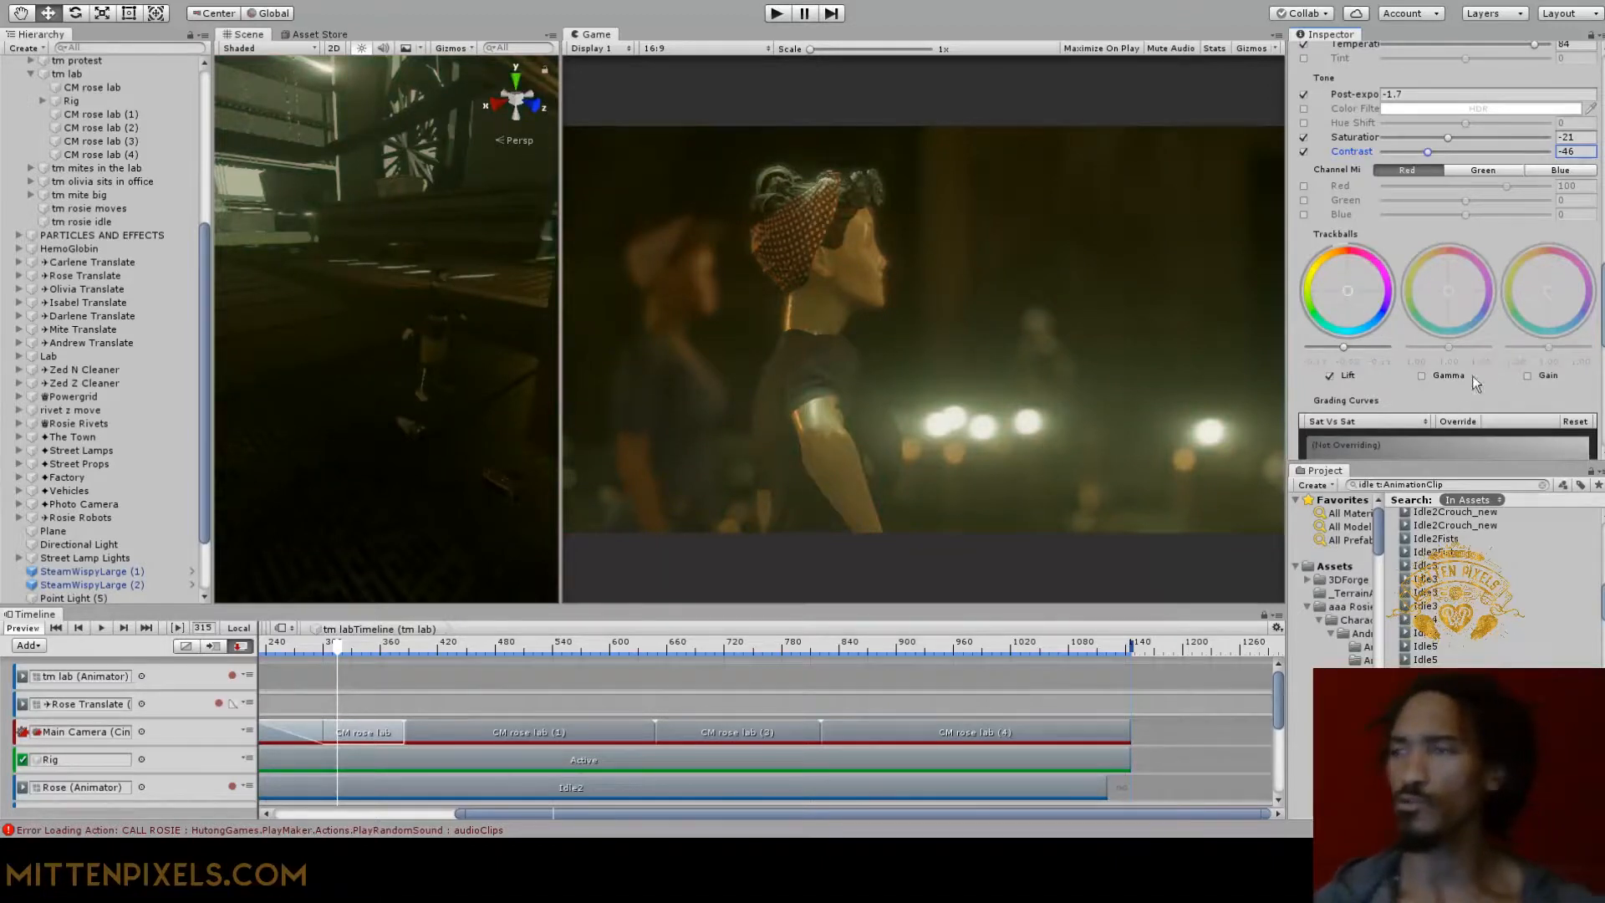
pyautogui.click(1420, 376)
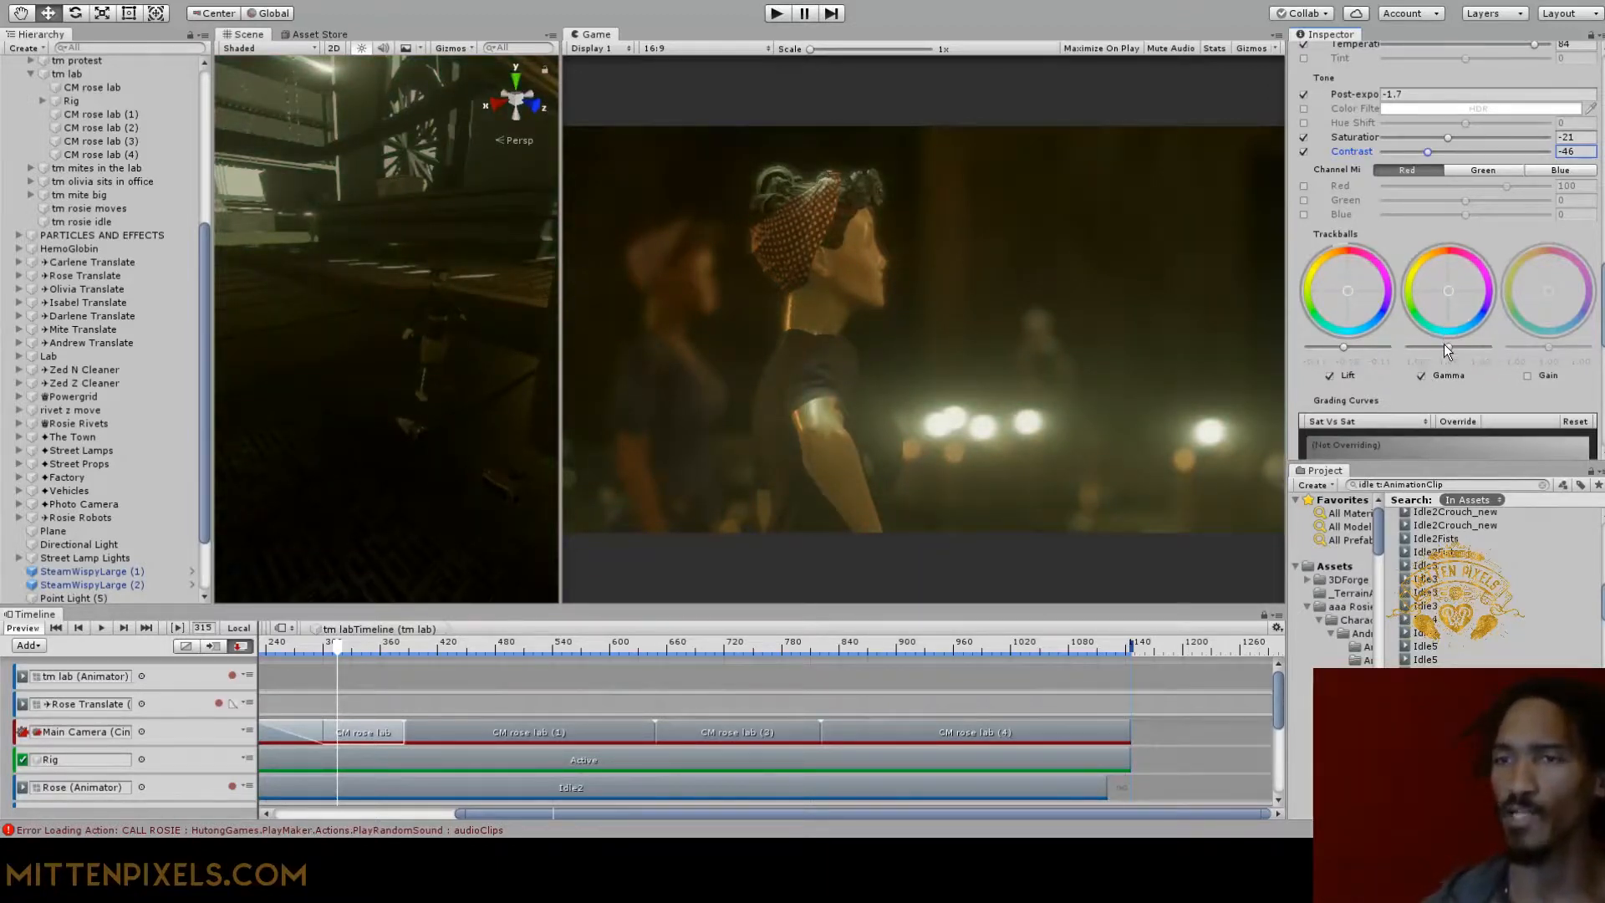
pyautogui.moveTo(1452, 345); pyautogui.dragTo(1457, 347)
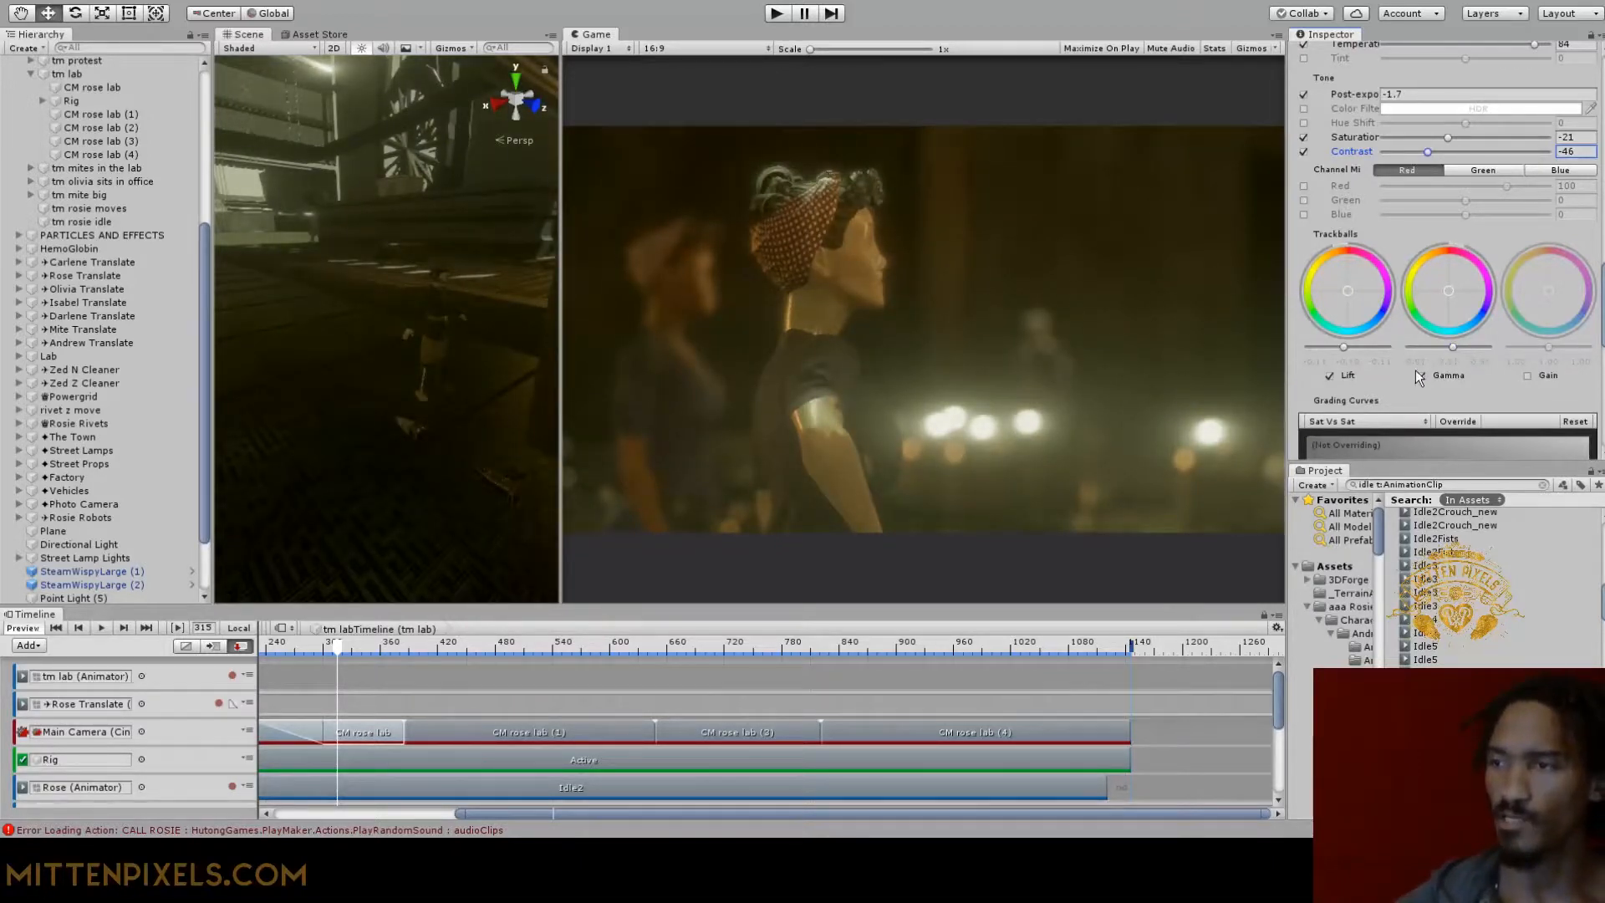
# Try Bloom intensities of 0 and 17.28, then set the Bloom intensity to 0.69
pyautogui.scroll(-6, 1405, 368)
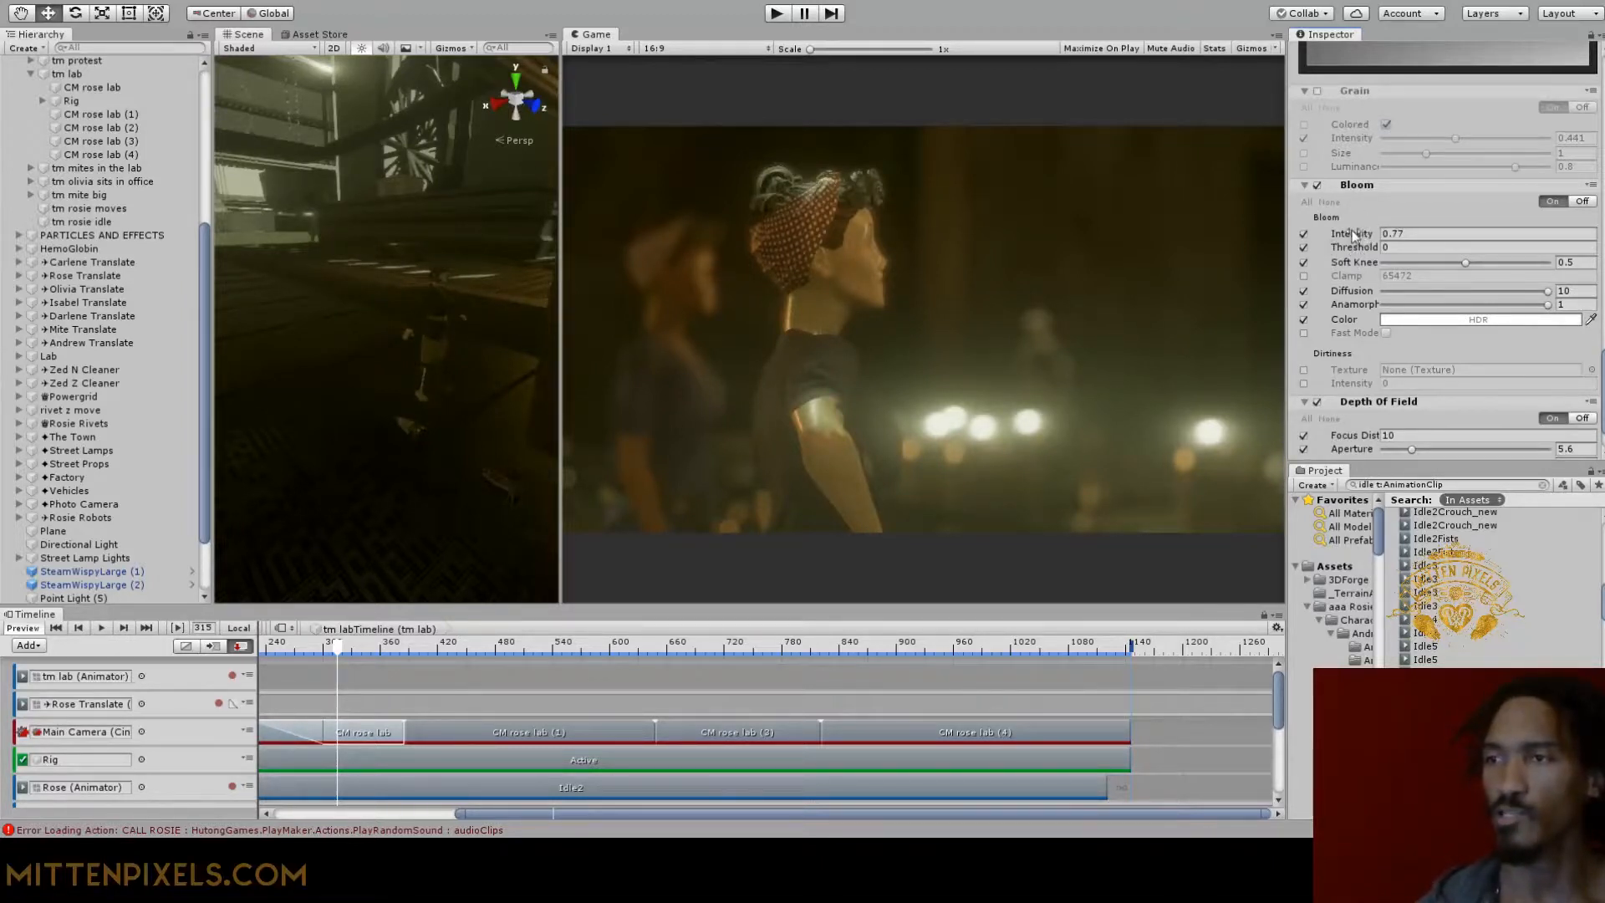
pyautogui.moveTo(1360, 235); pyautogui.dragTo(1330, 242)
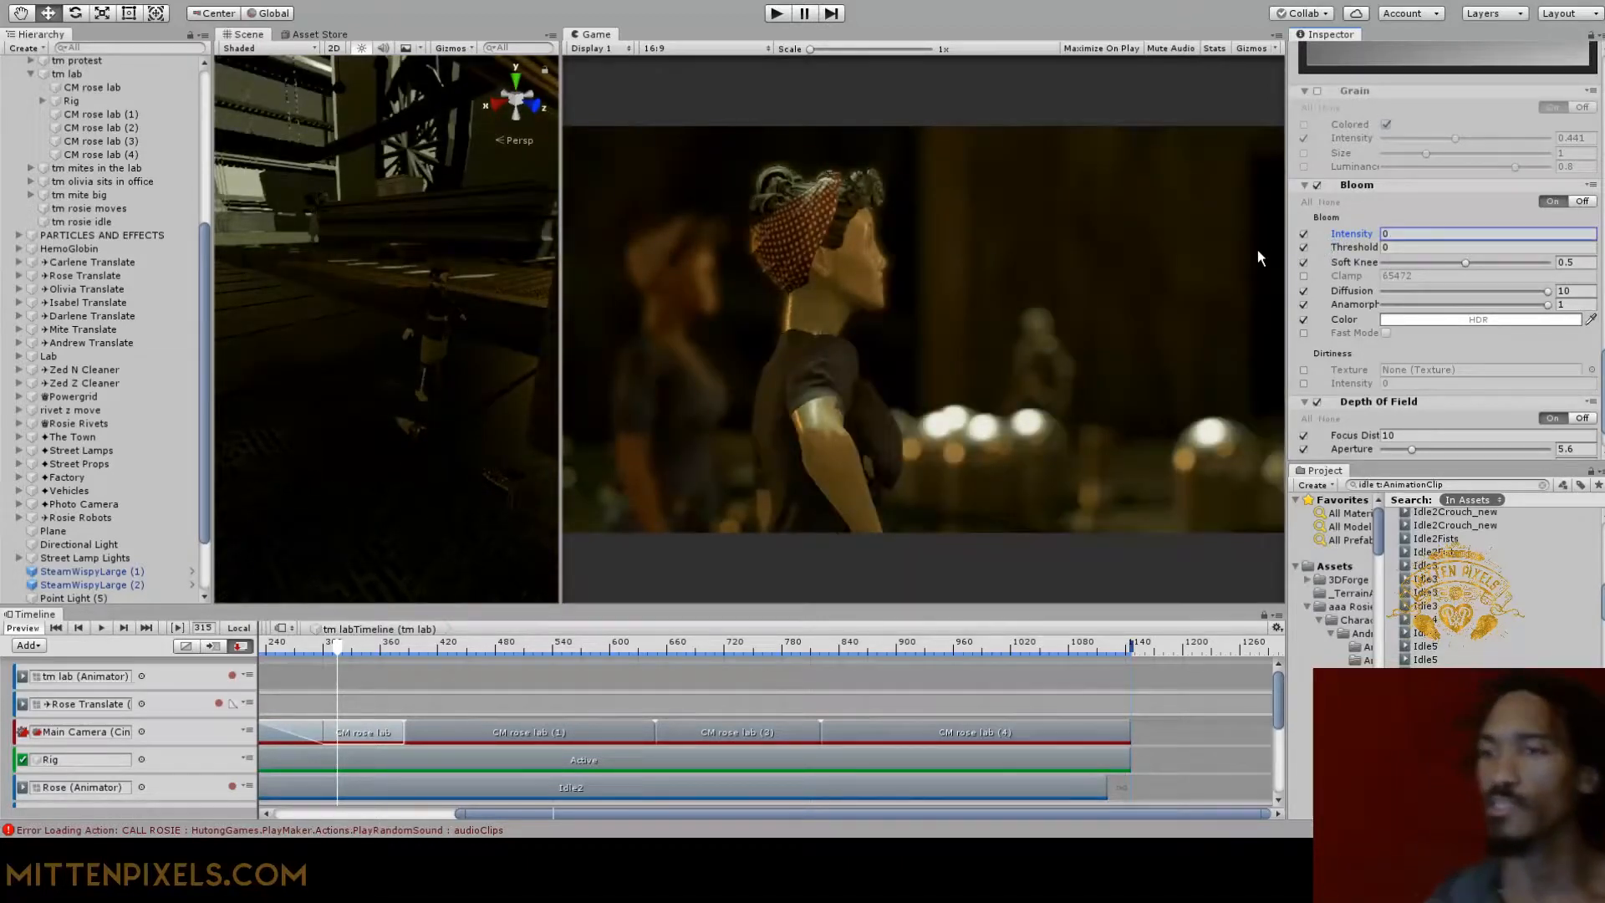
pyautogui.moveTo(1343, 241); pyautogui.dragTo(963, 490)
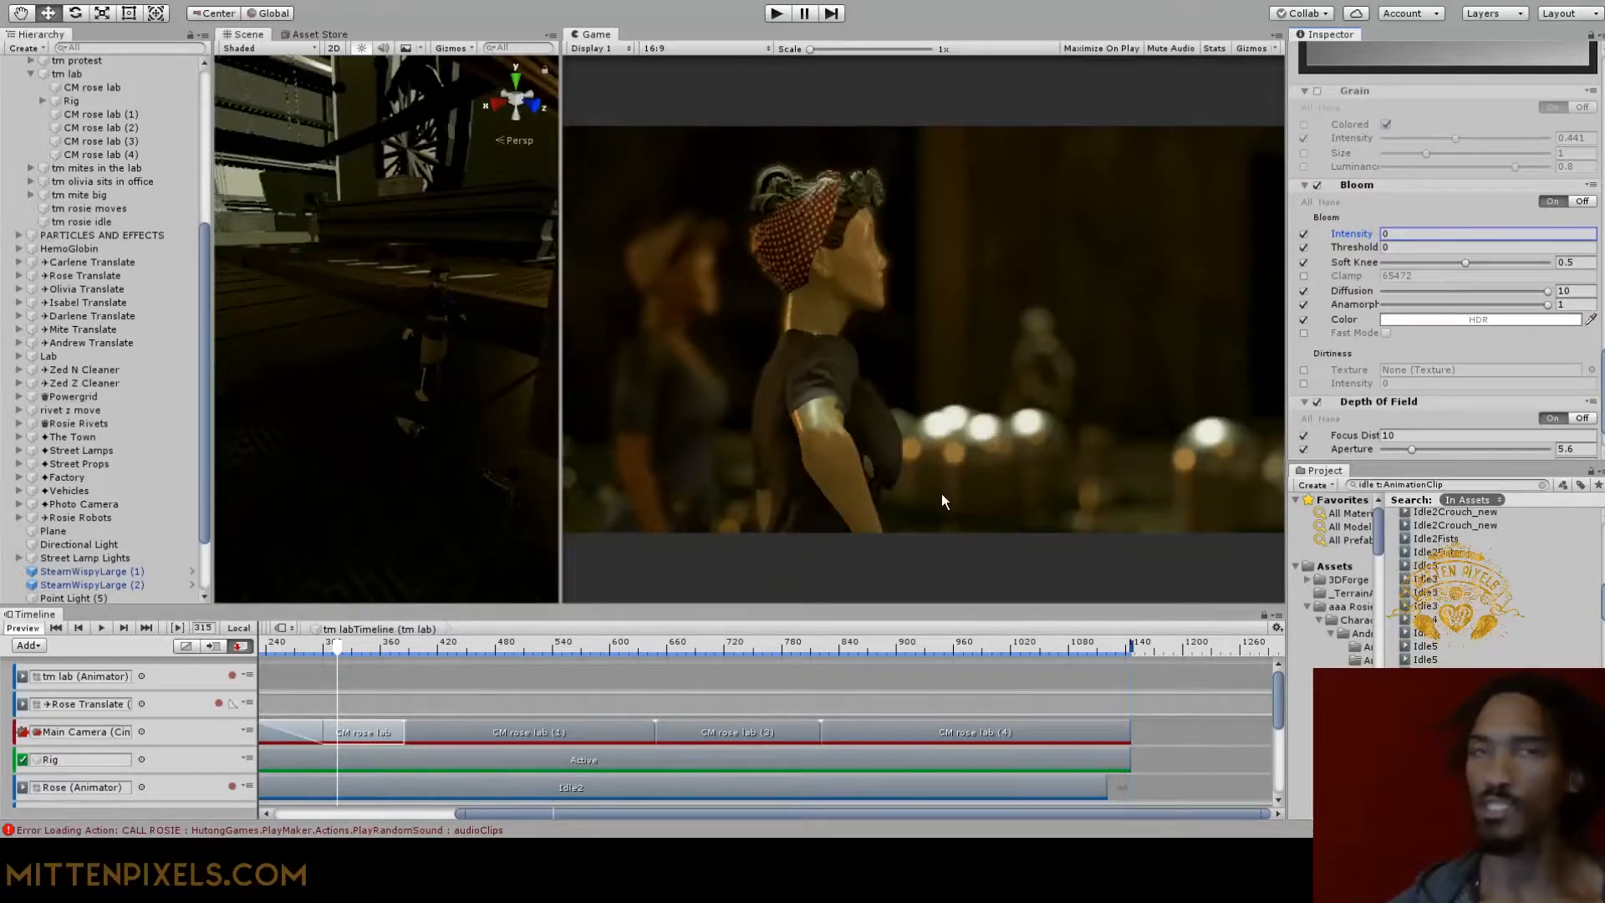
pyautogui.moveTo(943, 494); pyautogui.dragTo(1285, 416)
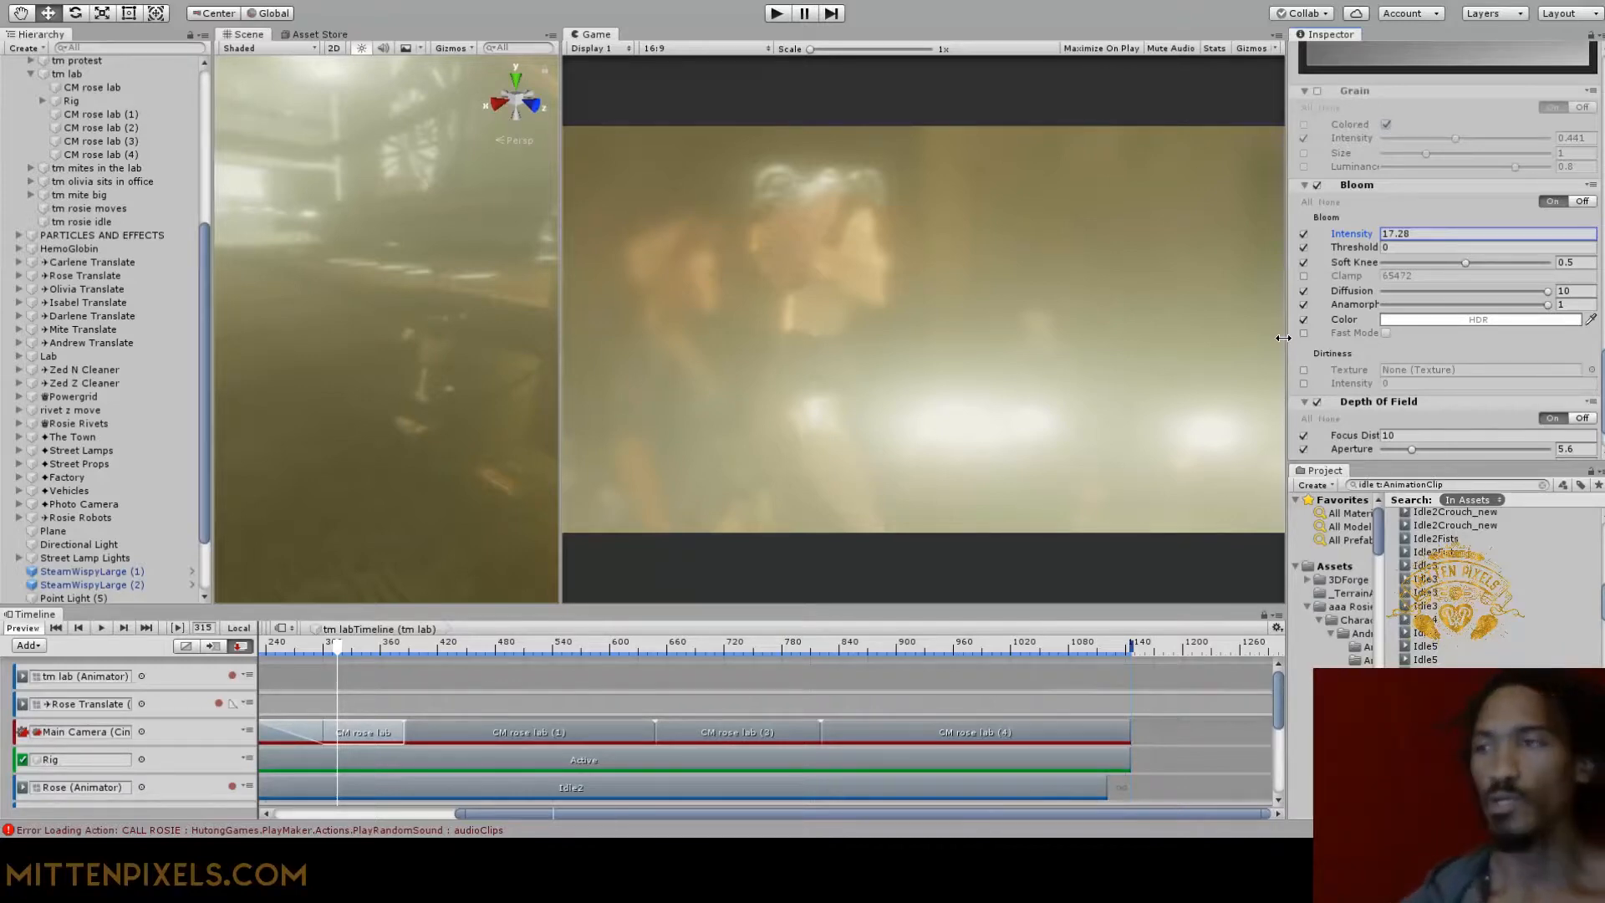
pyautogui.moveTo(1350, 233); pyautogui.dragTo(887, 270)
# Change the Bloom color from white to a golden yellow
pyautogui.click(1431, 322)
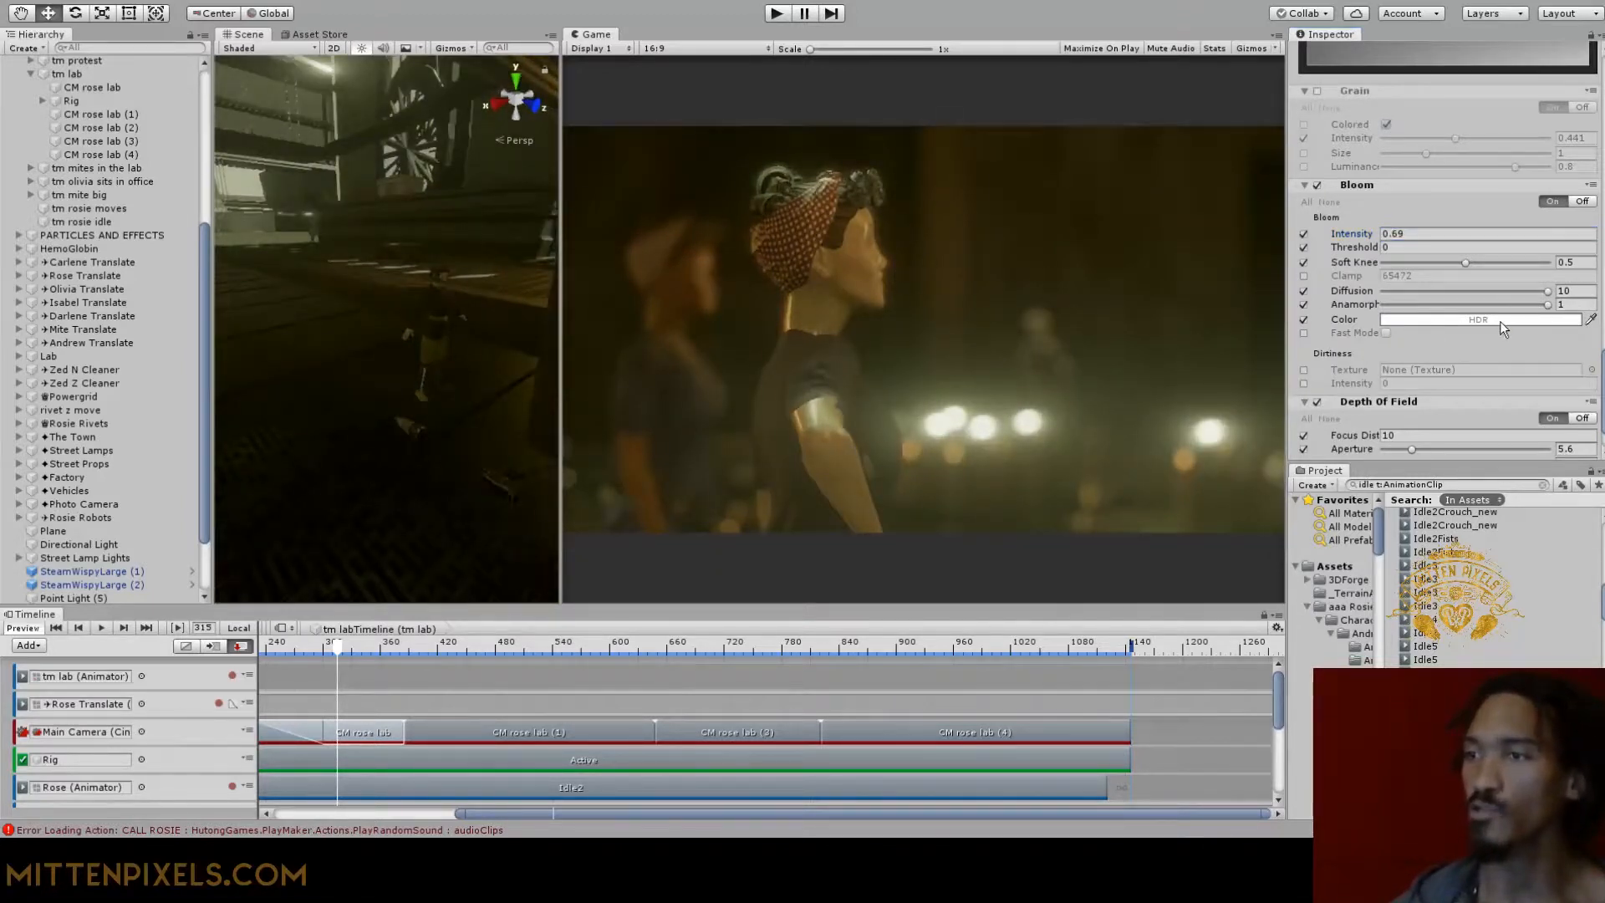
pyautogui.click(1564, 286)
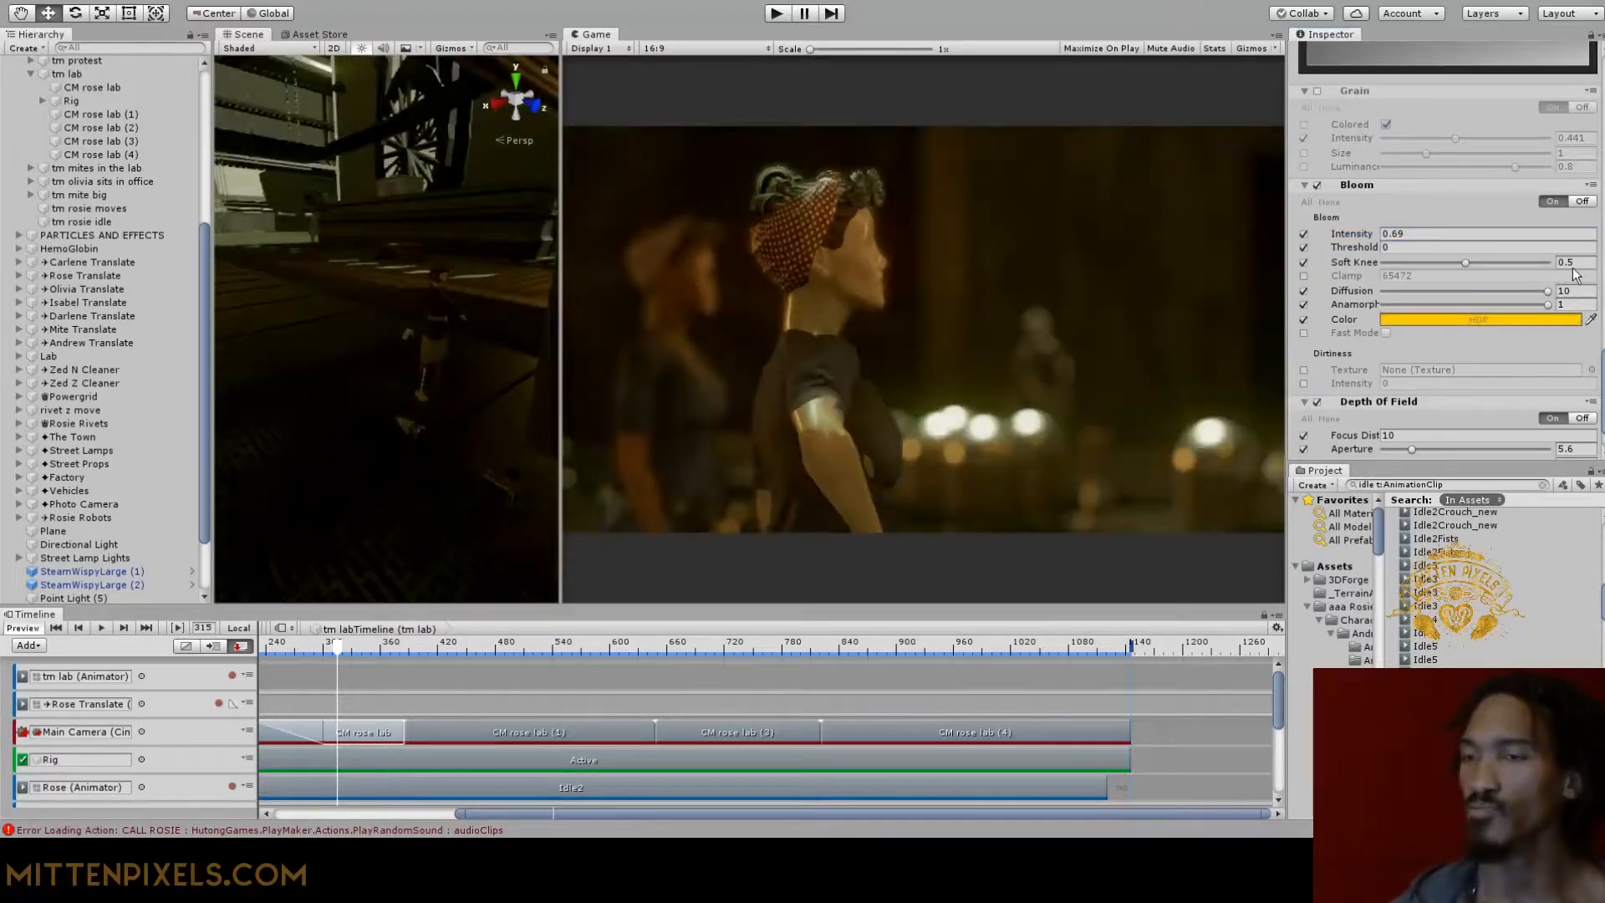
pyautogui.moveTo(1513, 542); pyautogui.dragTo(1513, 543)
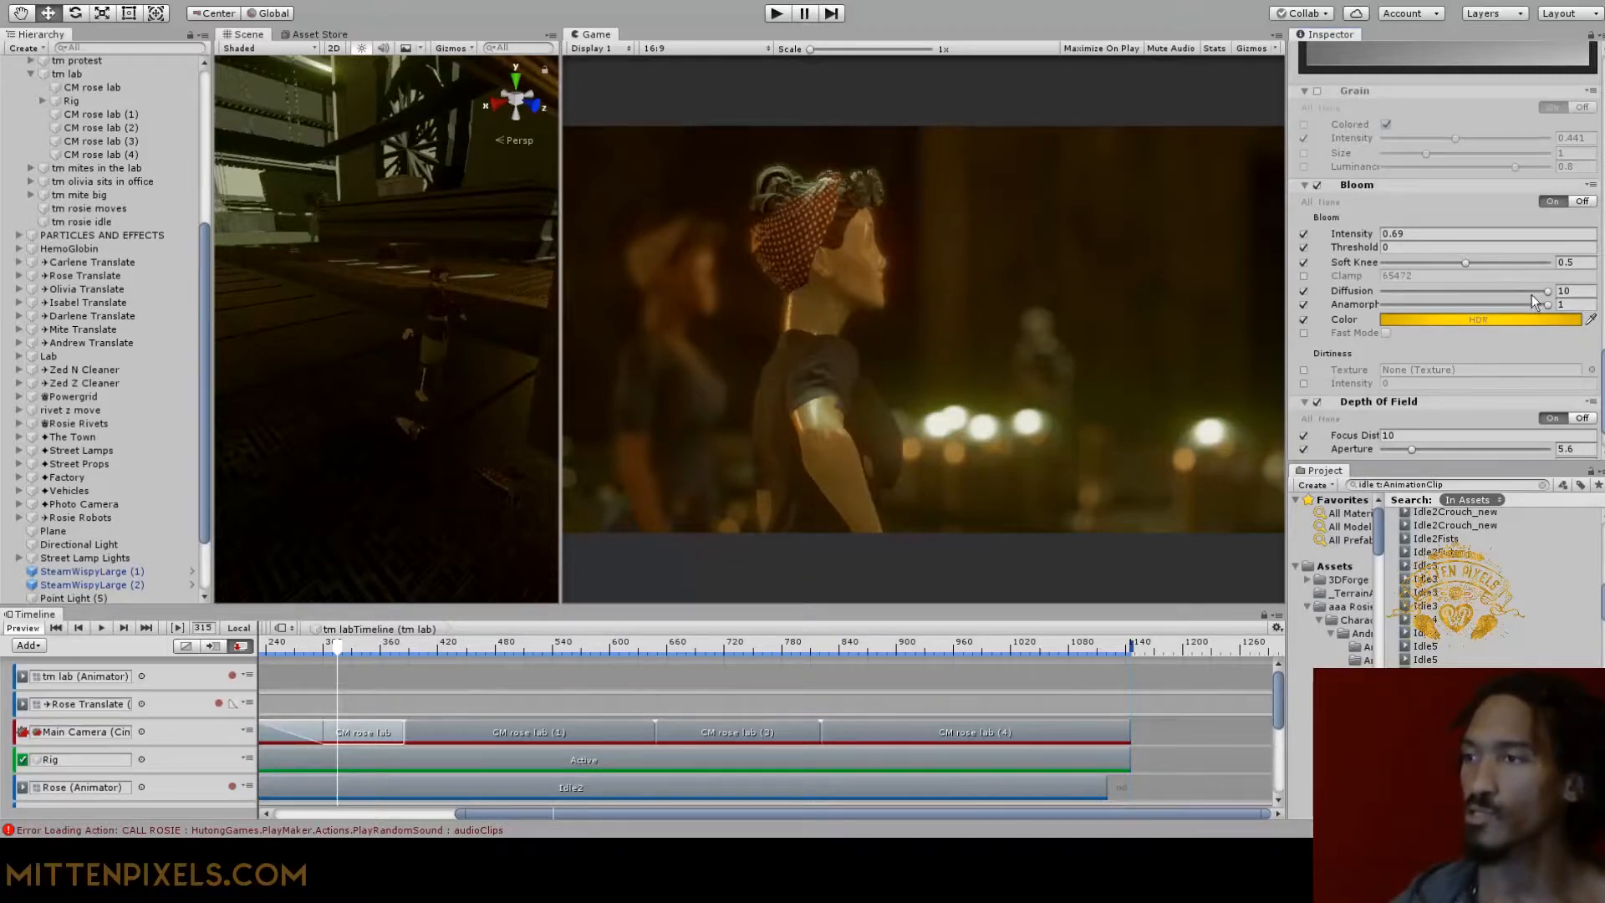
# Set the Bloom diffusion to 7.89 and assign the dirt-2 texture as the Bloom dirtiness texture
pyautogui.moveTo(1535, 292); pyautogui.dragTo(1497, 293)
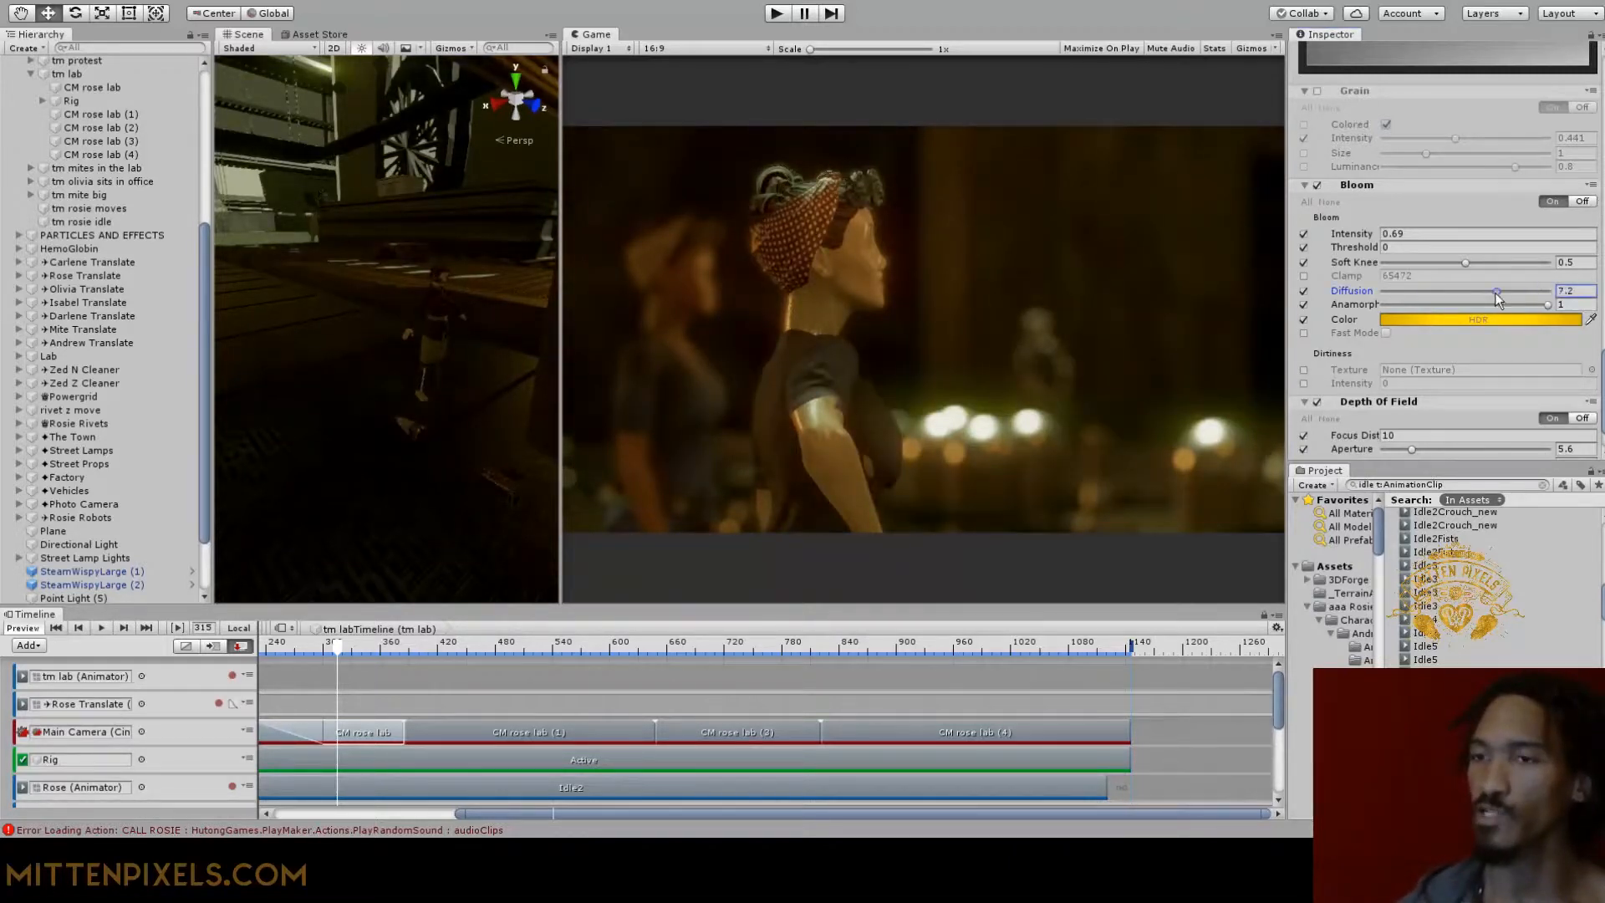
pyautogui.scroll(-3, 1414, 360)
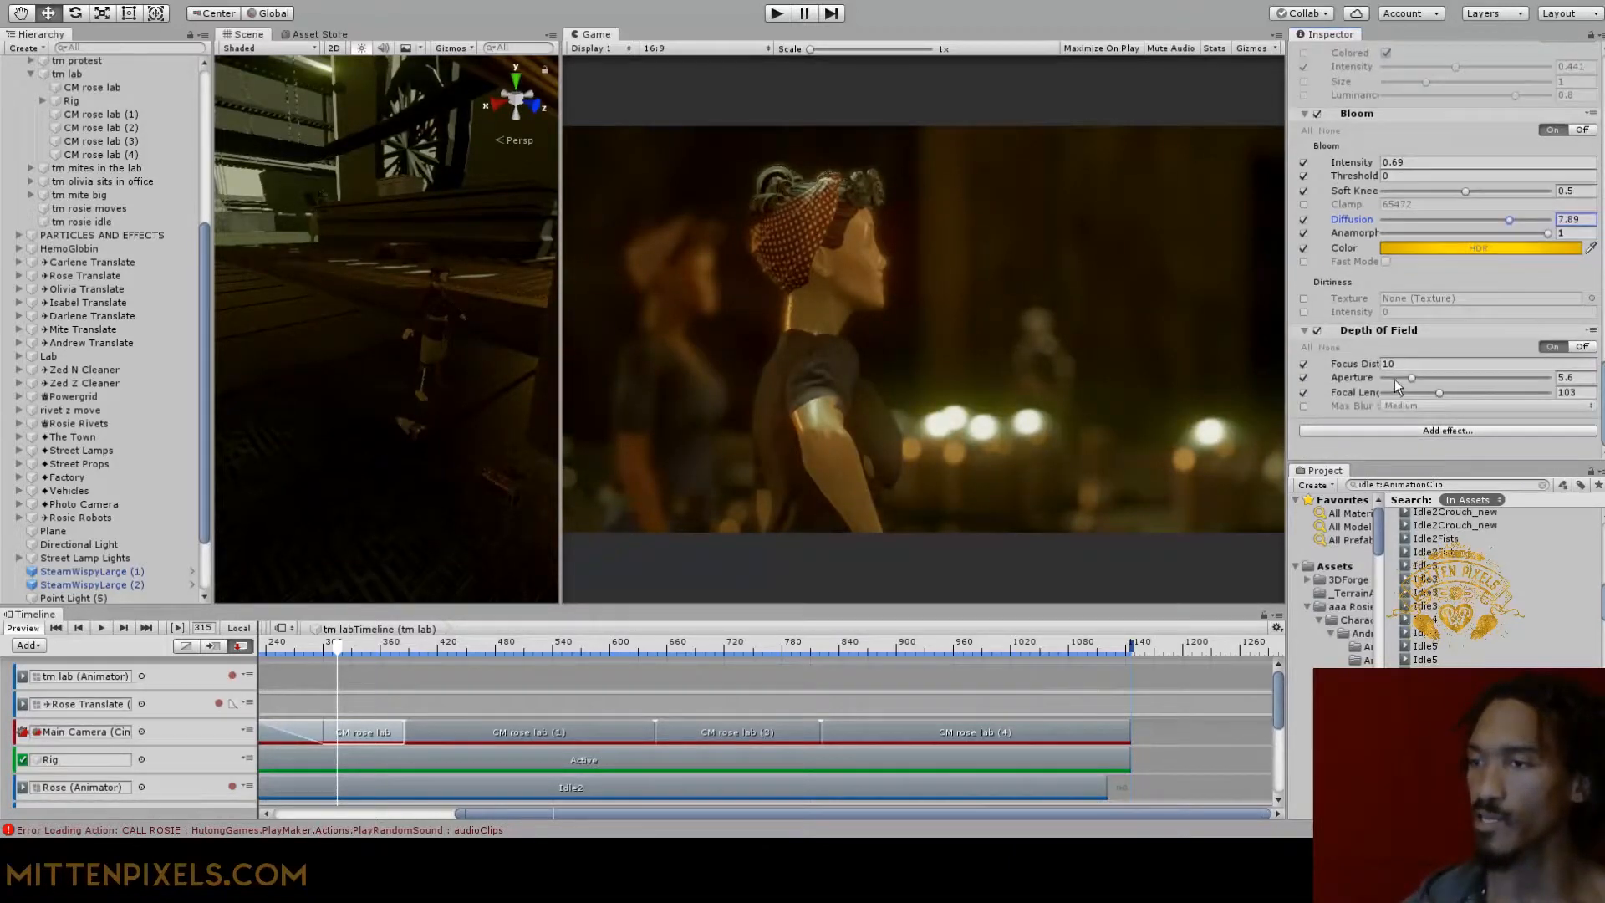
pyautogui.click(1304, 300)
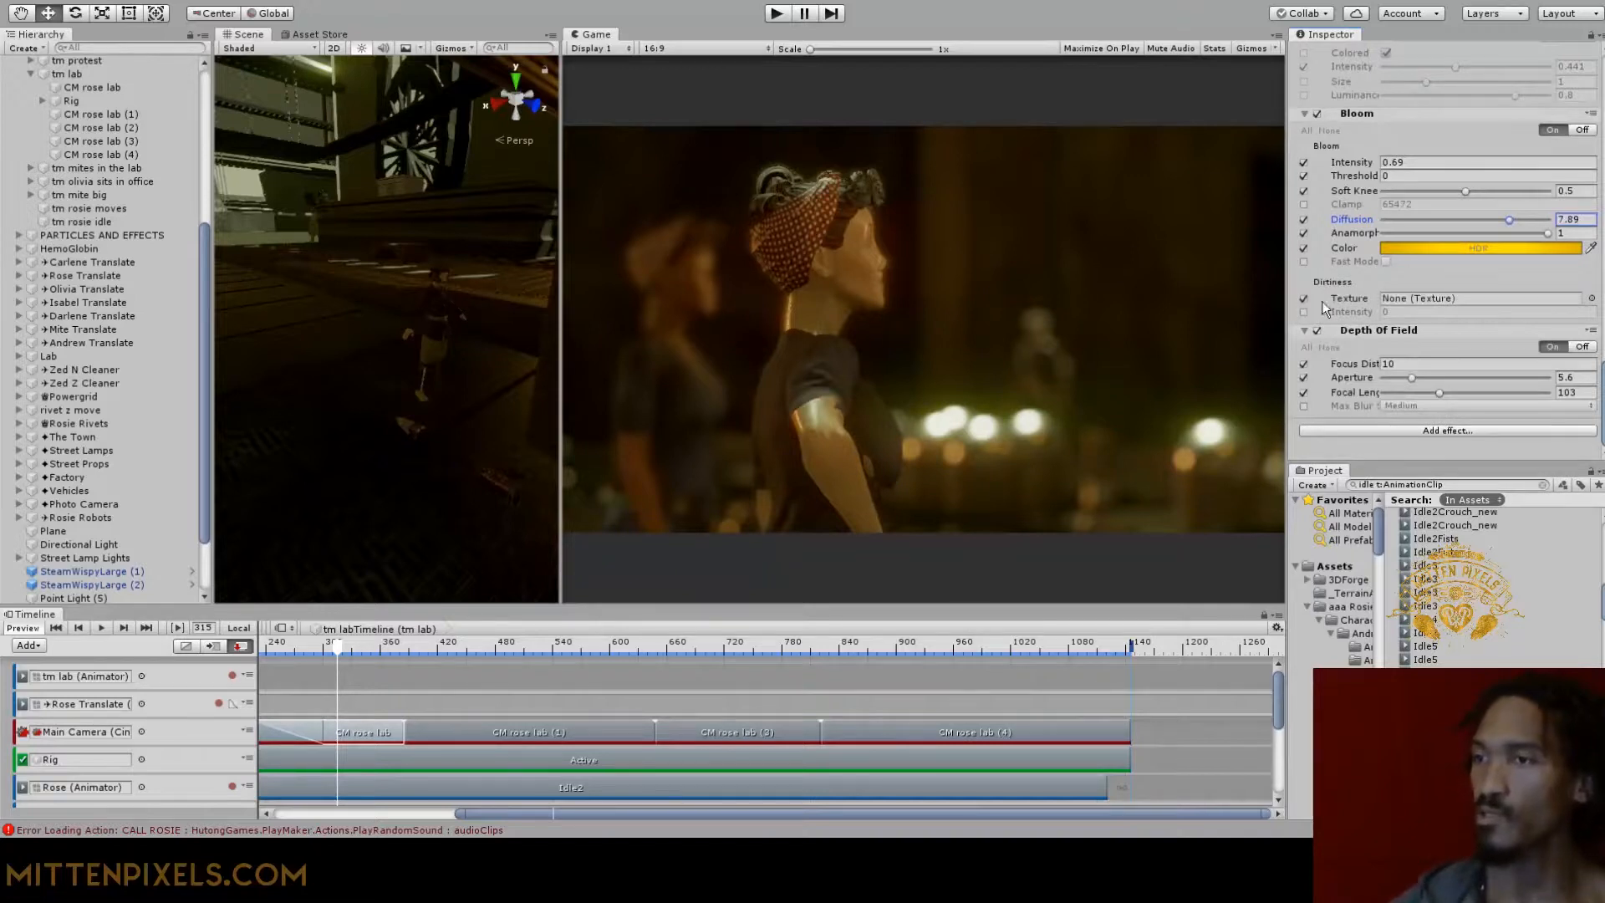
pyautogui.click(1166, 146)
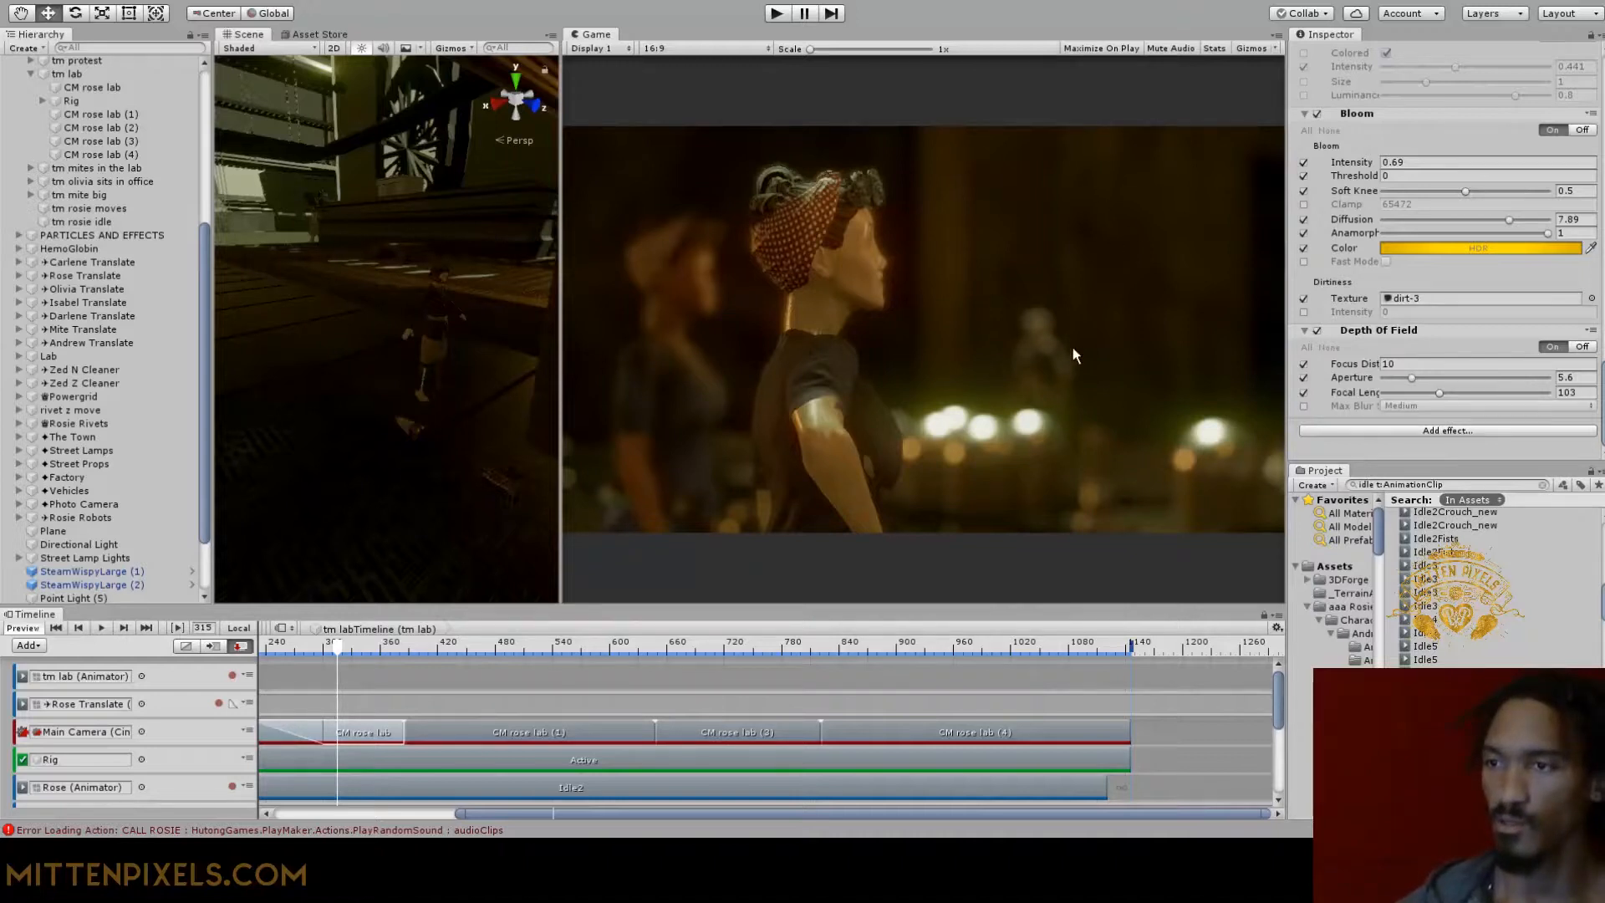
pyautogui.doubleClick(1089, 139)
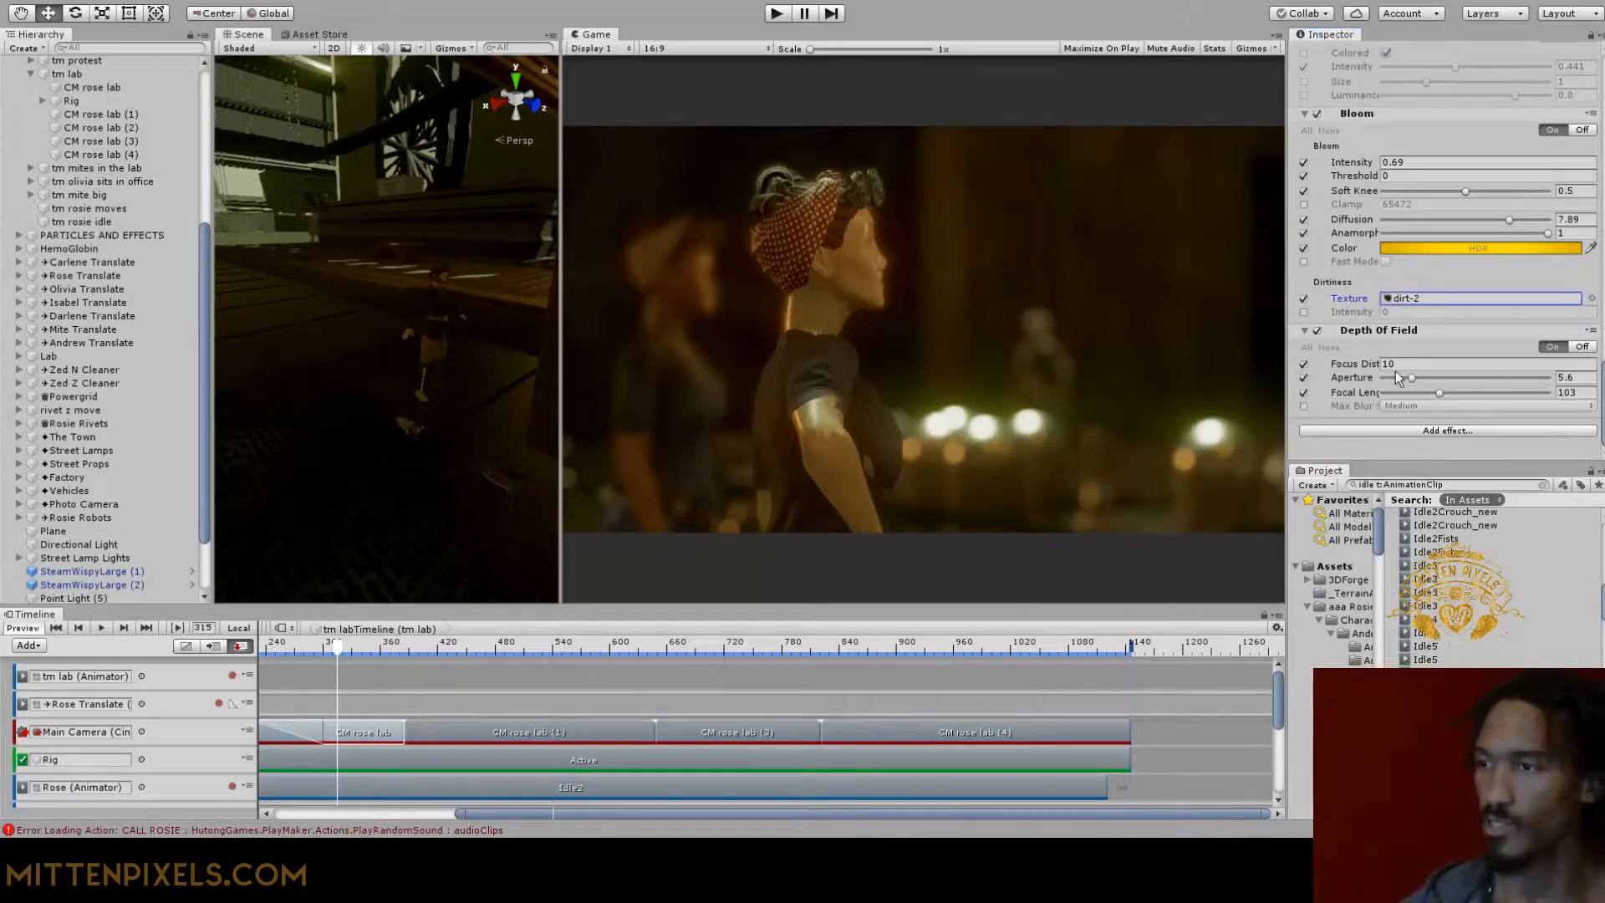
# Switch the Bloom dirtiness texture to grungeBorder and enable the dirtiness intensity at 5.77
pyautogui.click(1303, 312)
pyautogui.moveTo(1364, 317); pyautogui.dragTo(1453, 305)
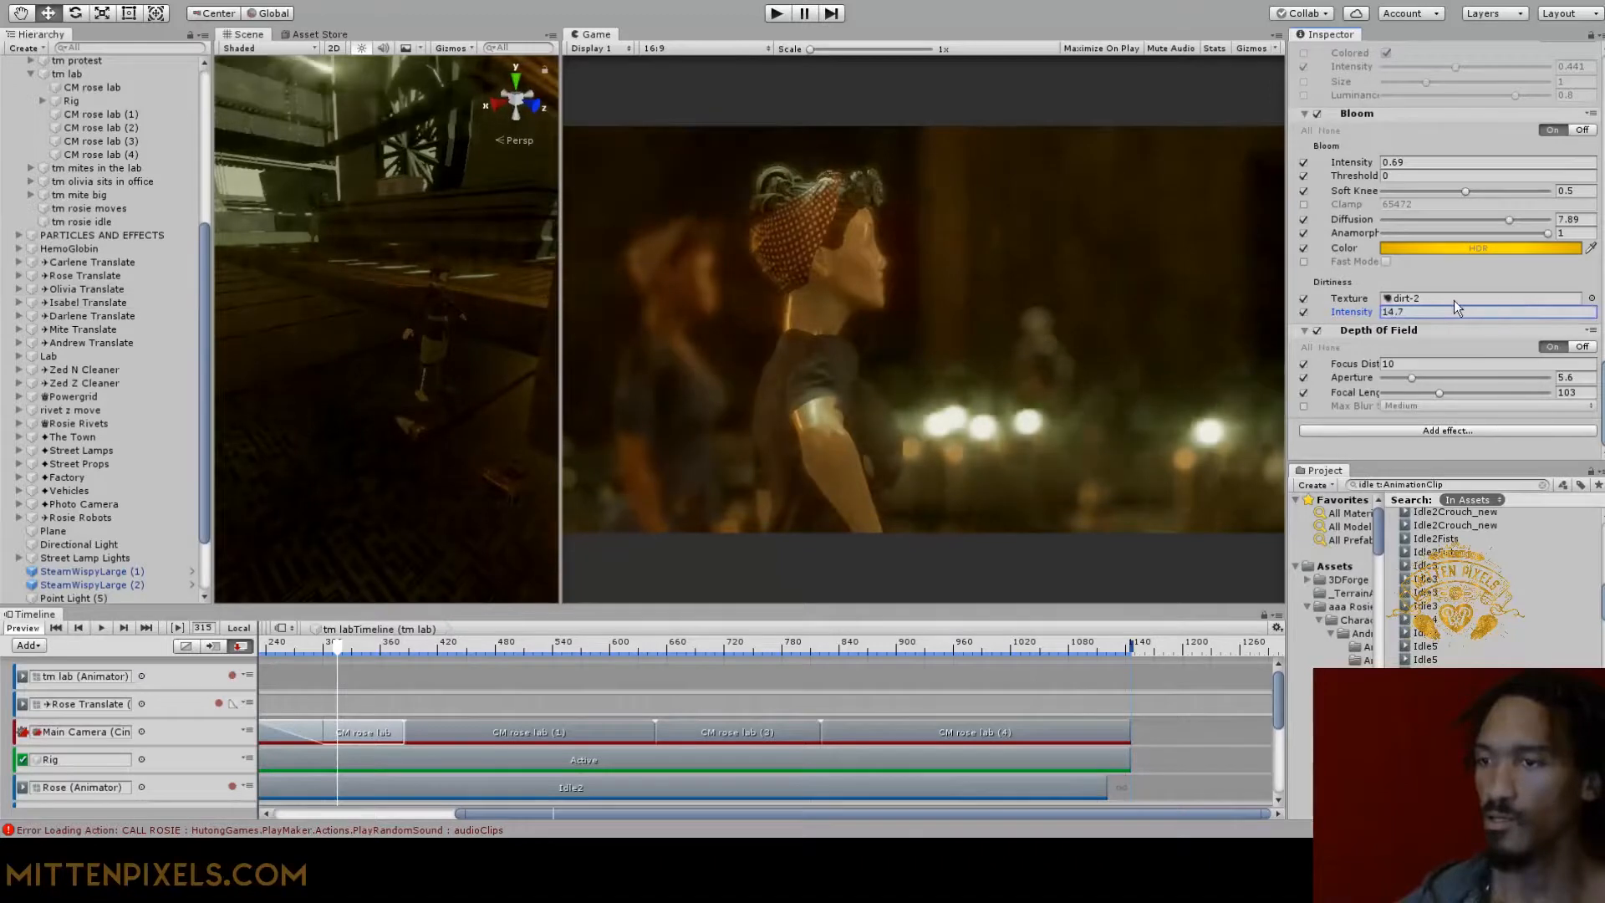
pyautogui.click(1595, 298)
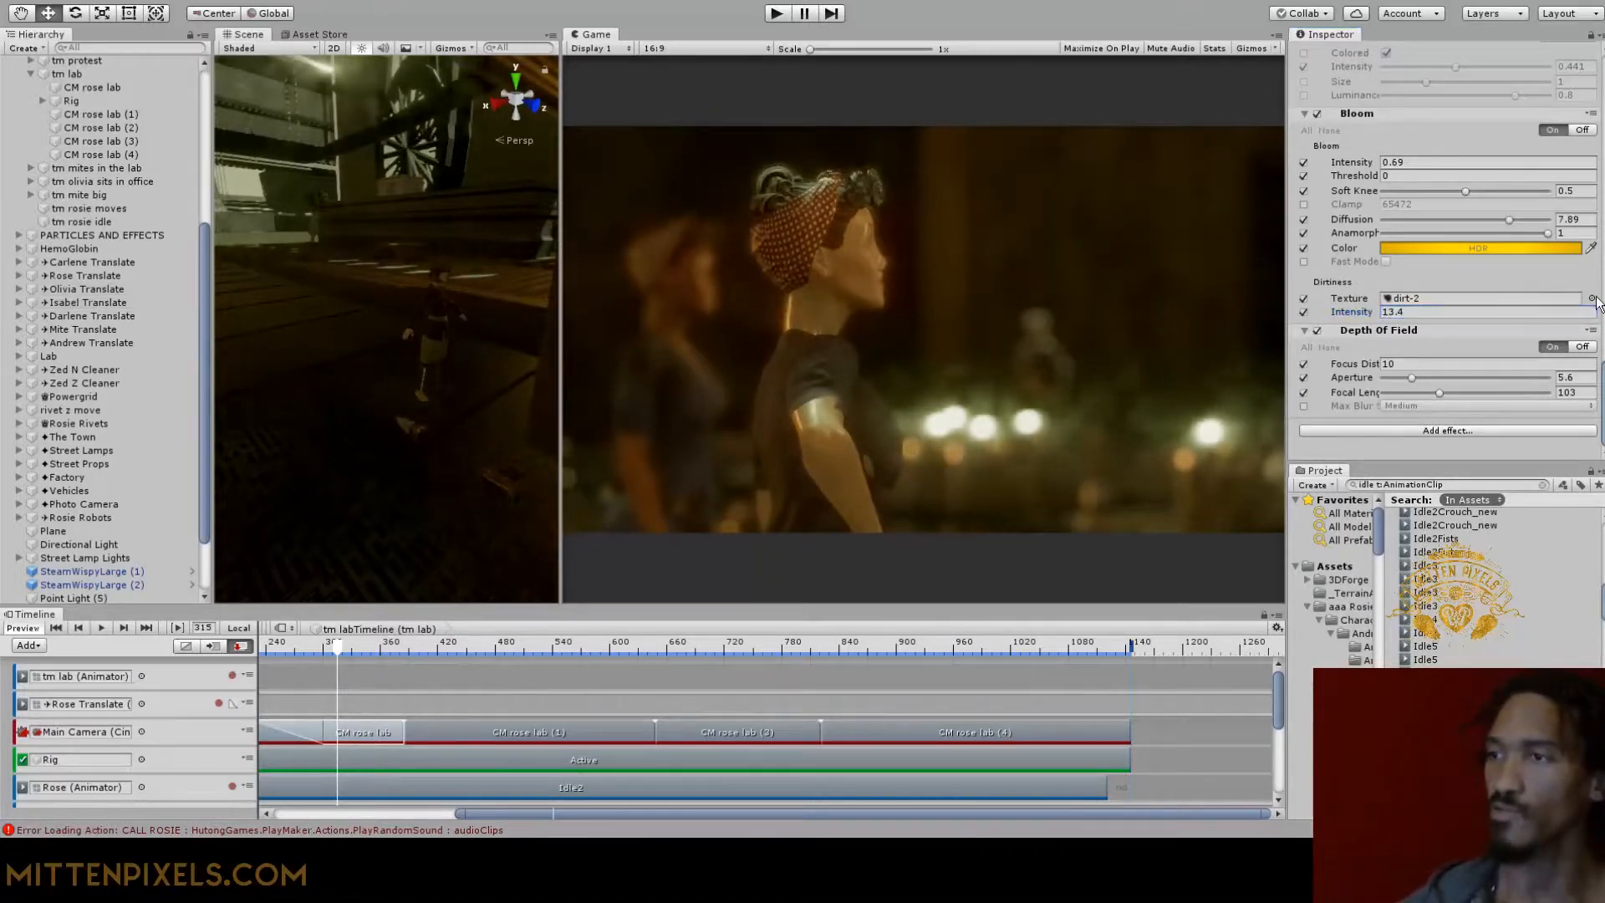
pyautogui.click(1137, 286)
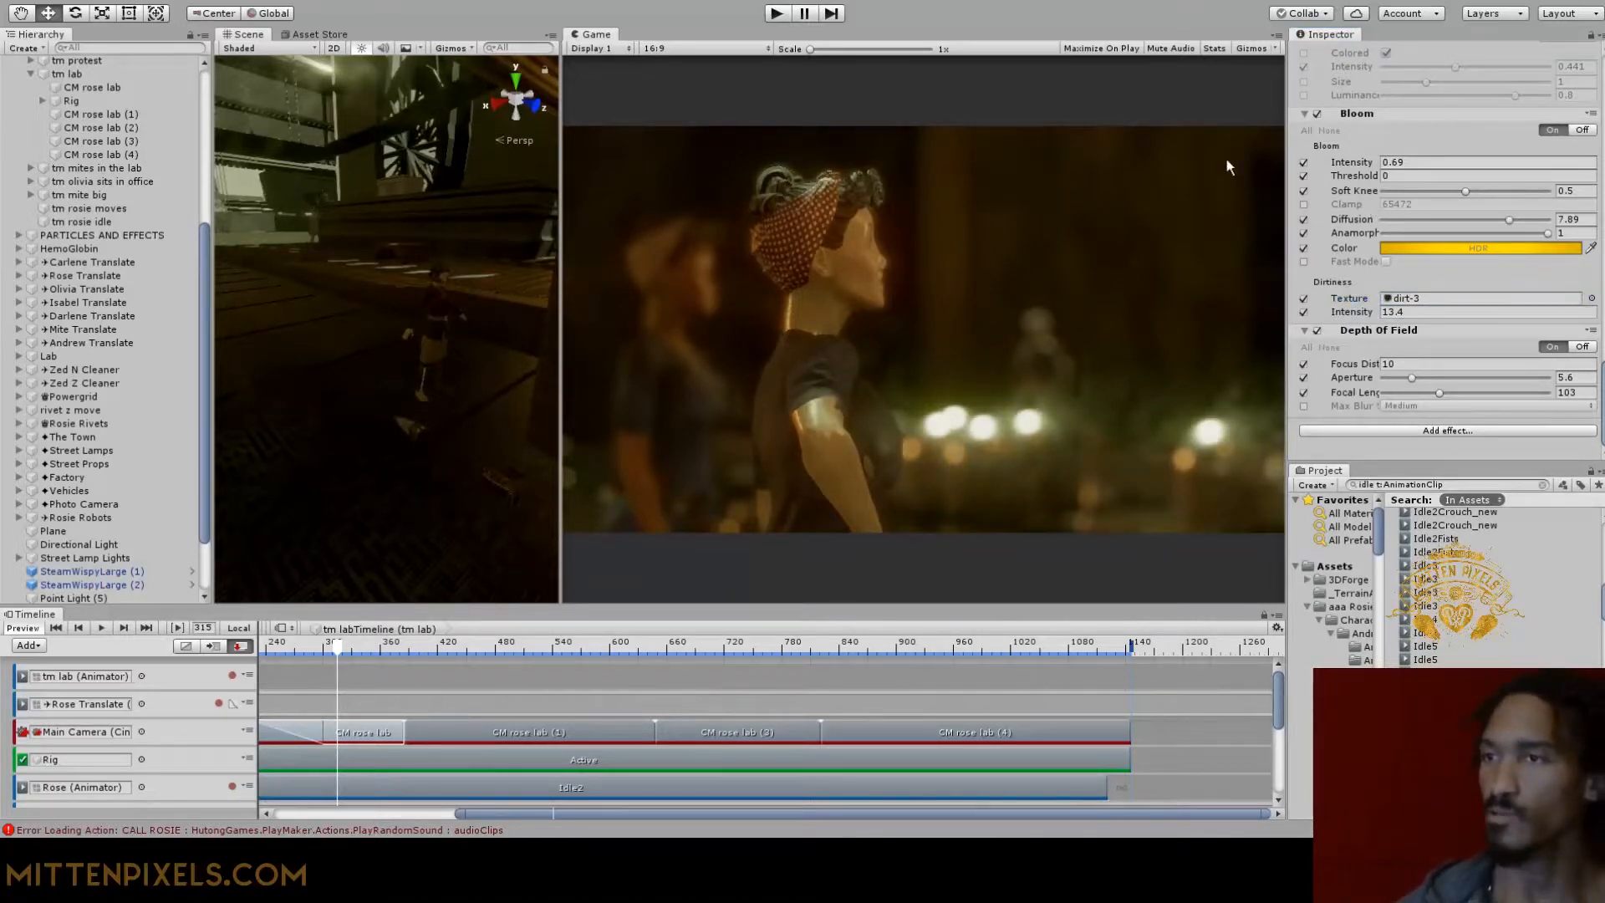
pyautogui.click(1181, 115)
pyautogui.click(1168, 106)
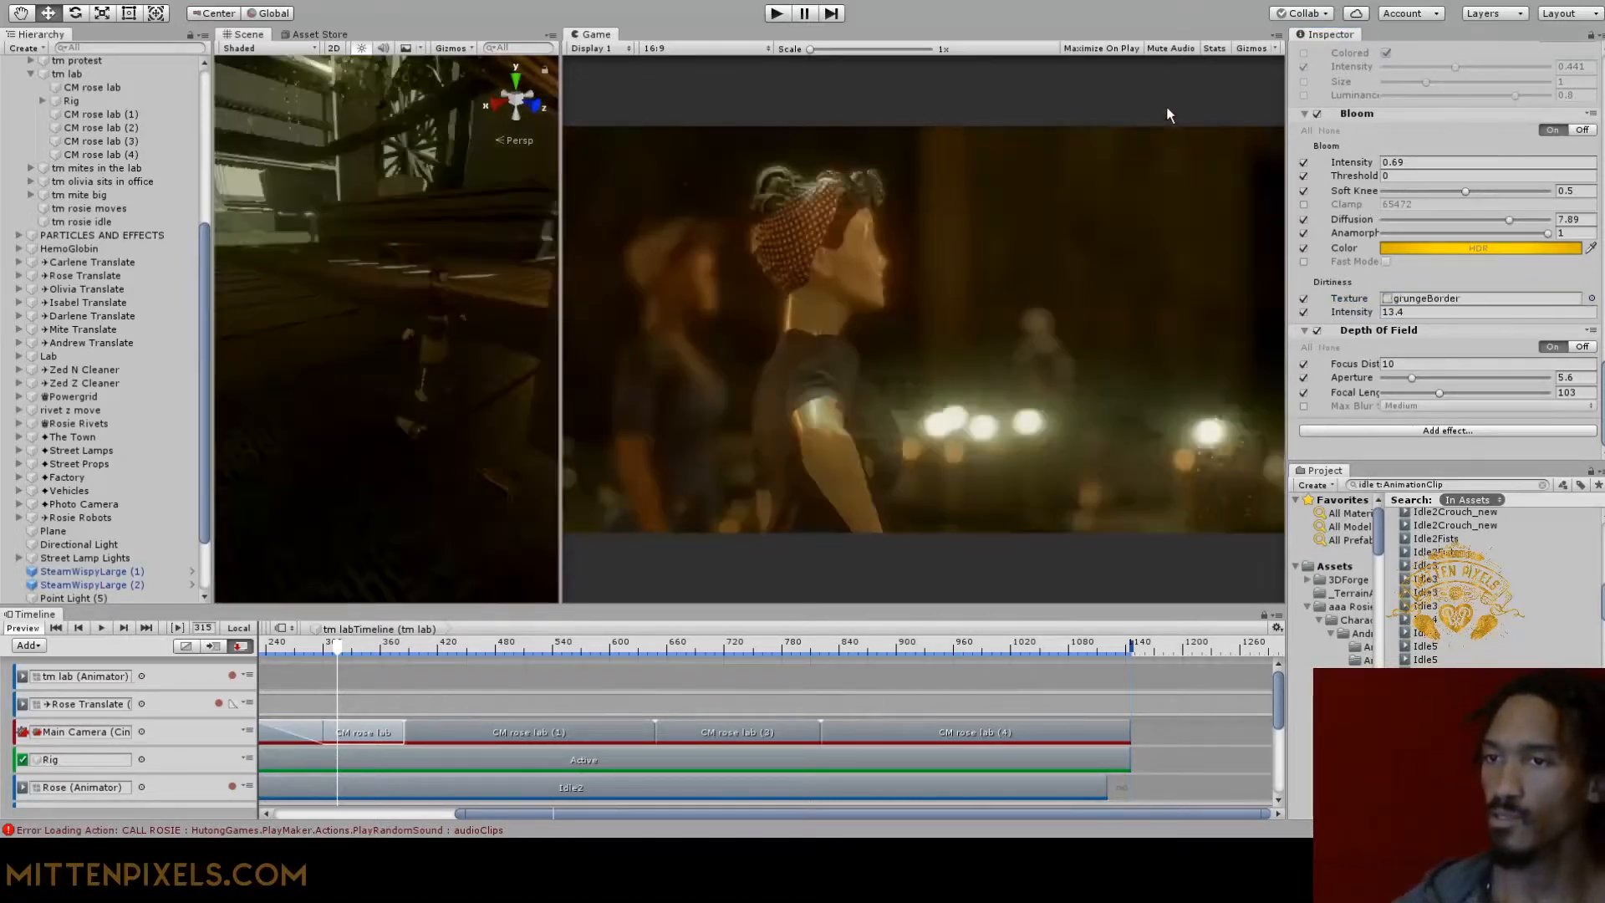
pyautogui.click(1477, 297)
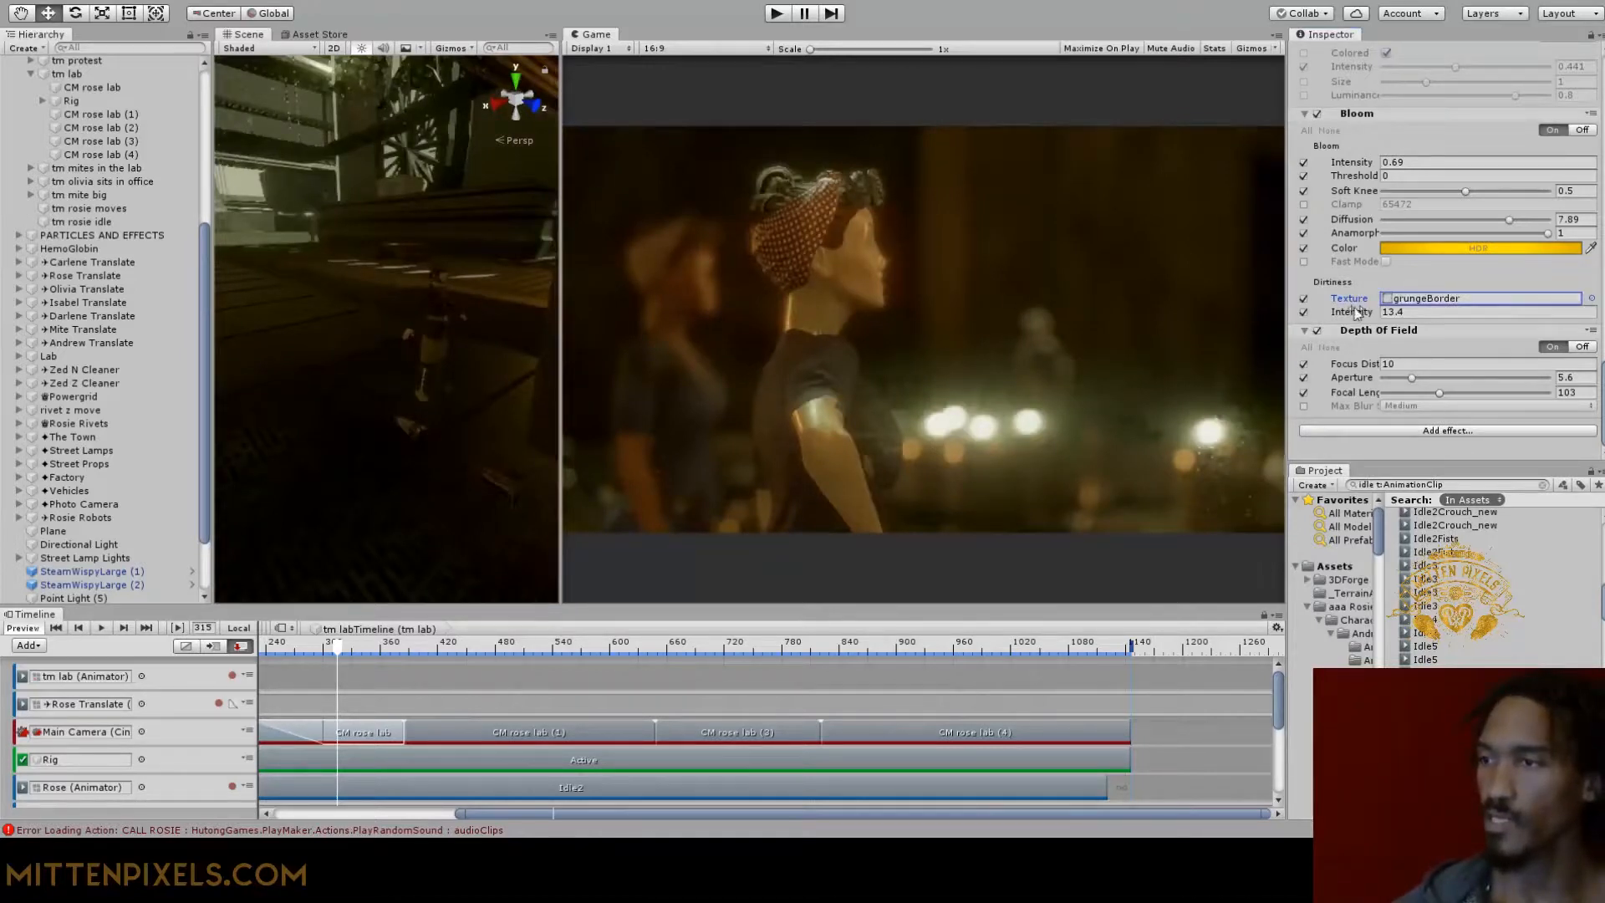
pyautogui.moveTo(1355, 313); pyautogui.dragTo(1277, 320)
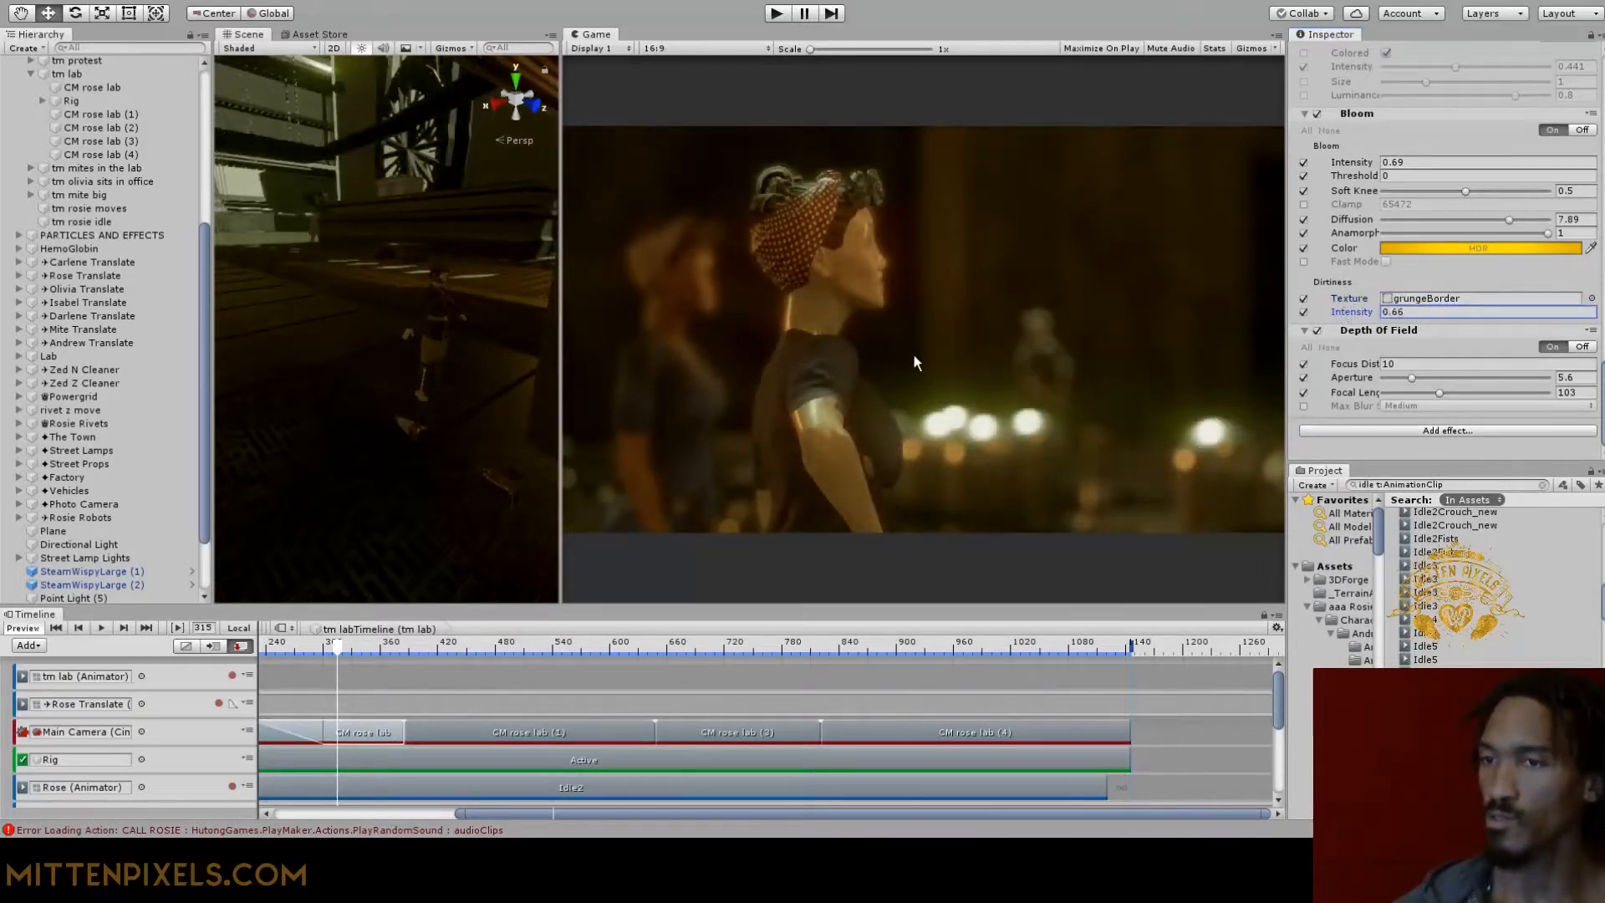
pyautogui.moveTo(914, 352); pyautogui.dragTo(1061, 358)
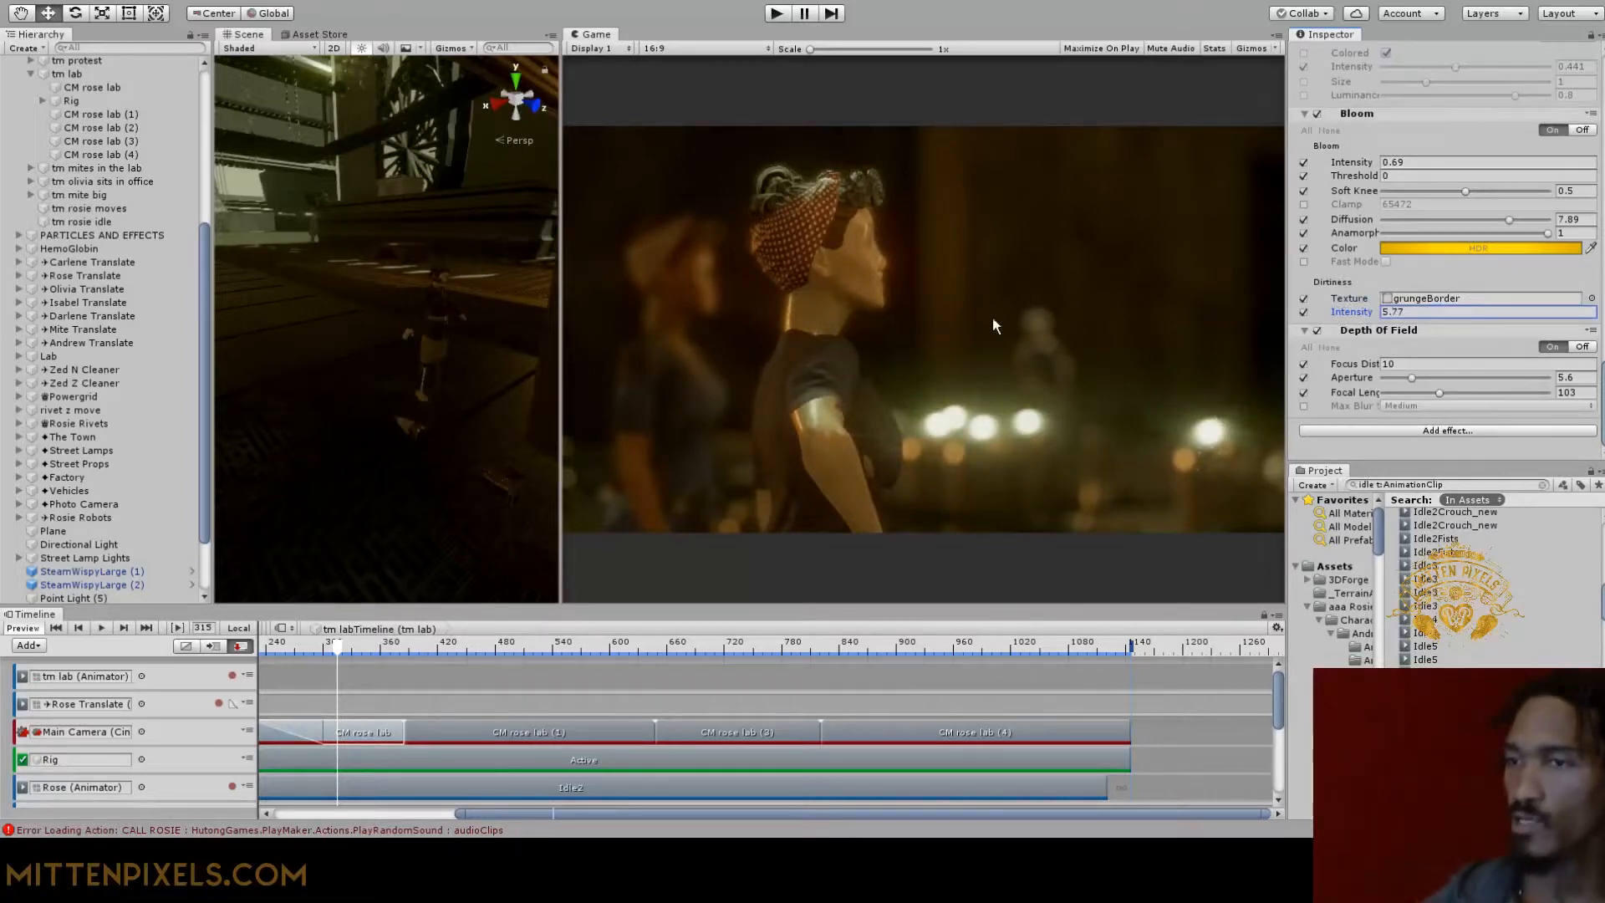
# Widen the Game view and scrub the tm lab timeline to preview the grade across the lab shots
pyautogui.moveTo(561, 289); pyautogui.dragTo(165, 295)
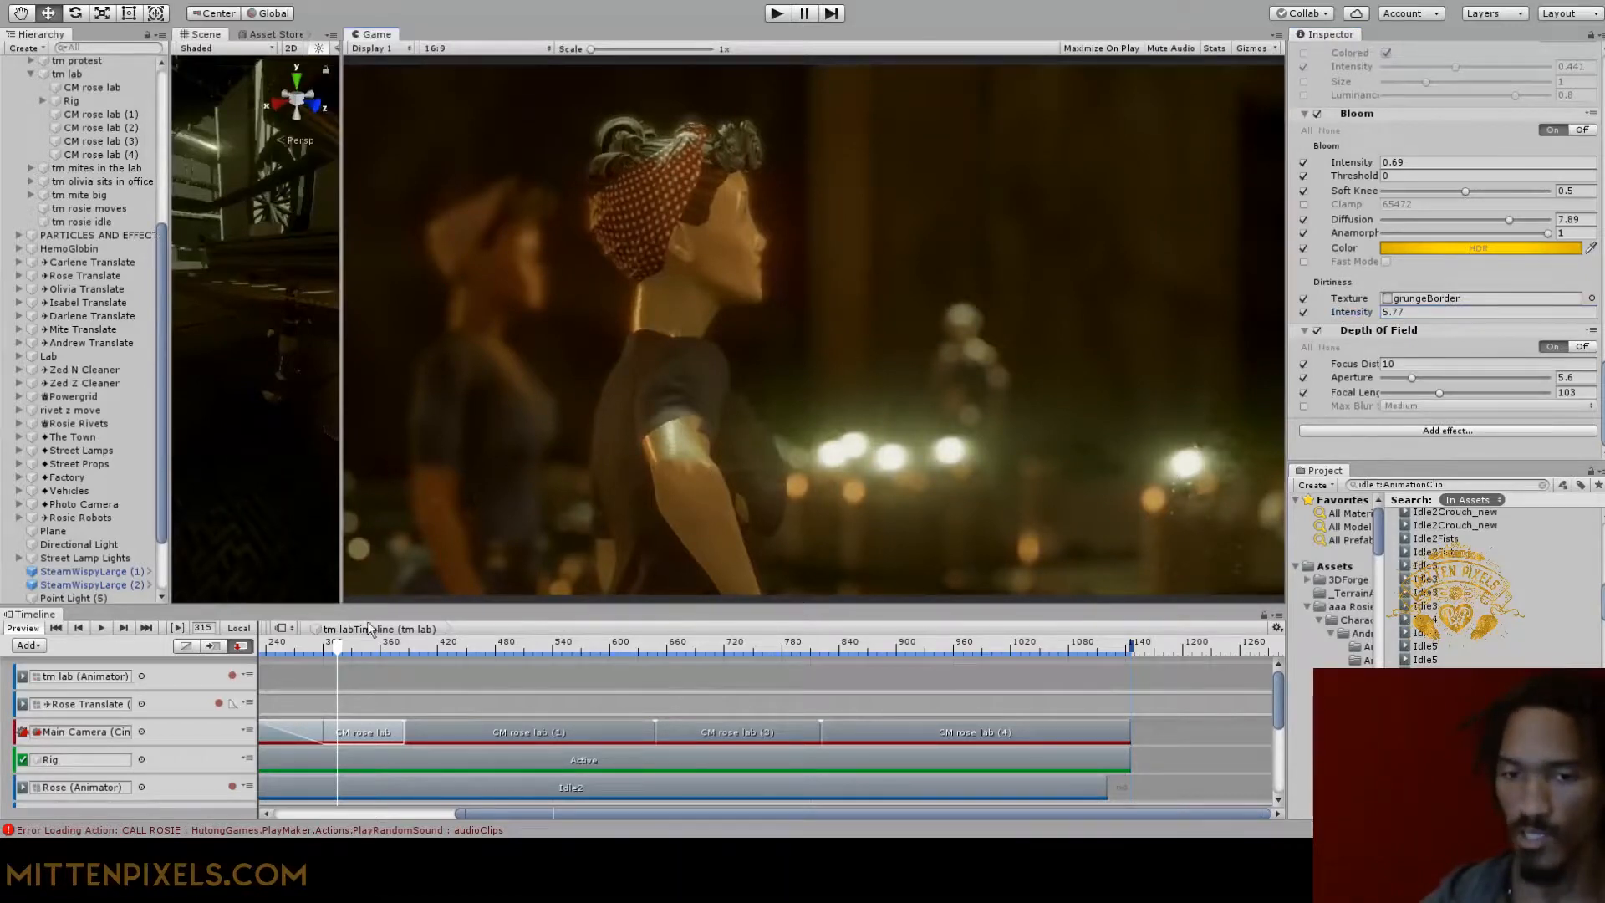
pyautogui.moveTo(345, 646); pyautogui.dragTo(679, 617)
pyautogui.click(339, 646)
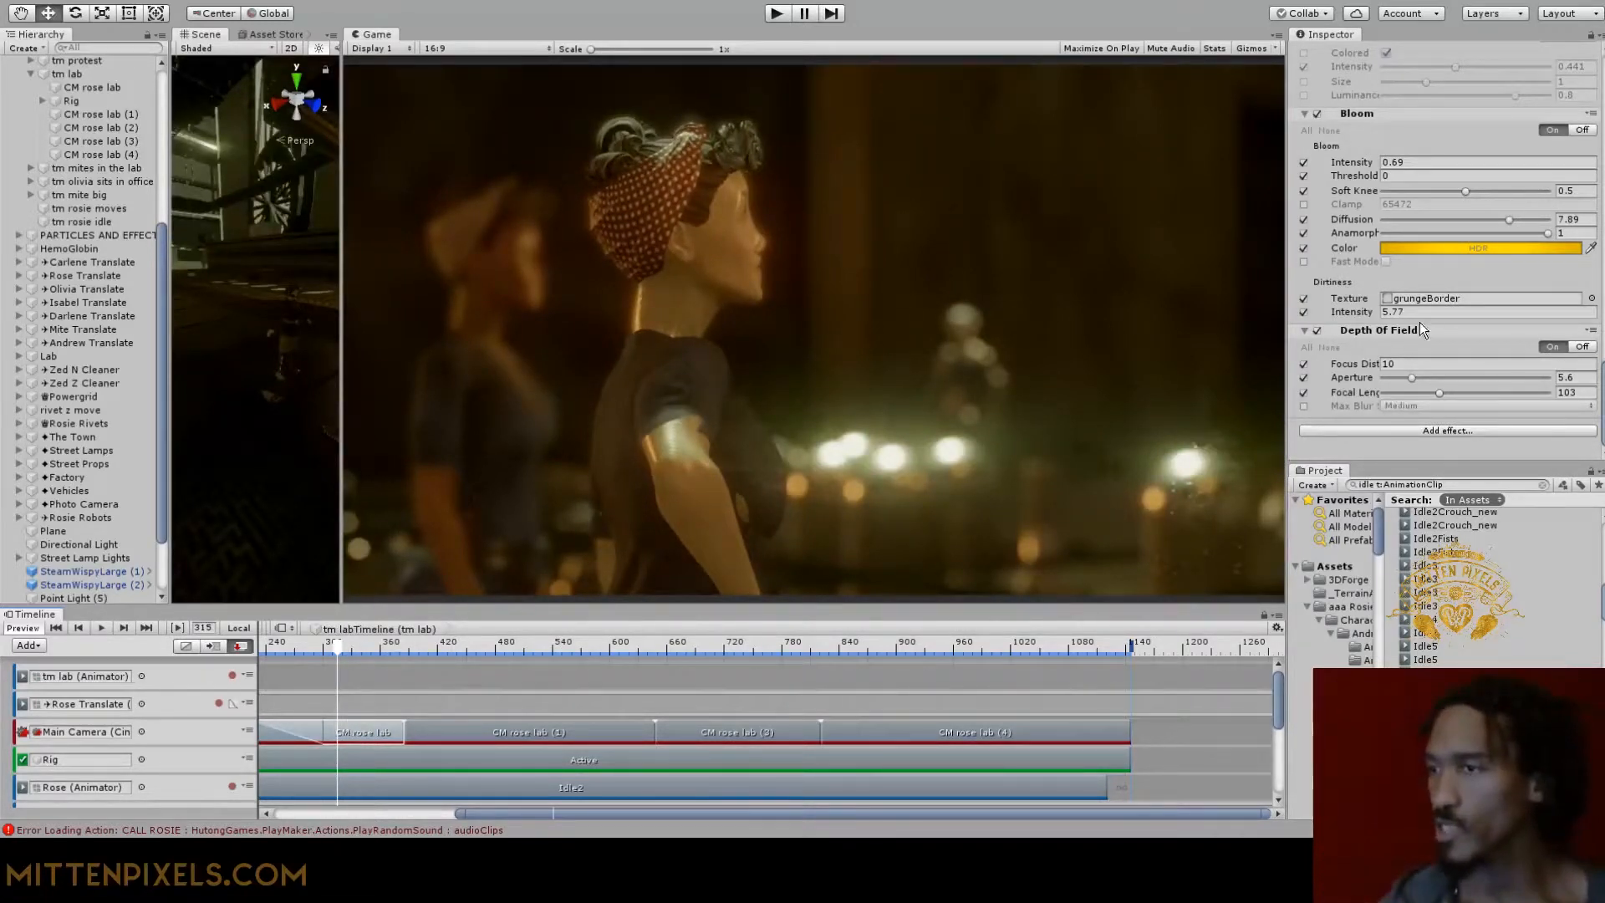
pyautogui.moveTo(369, 649); pyautogui.dragTo(551, 504)
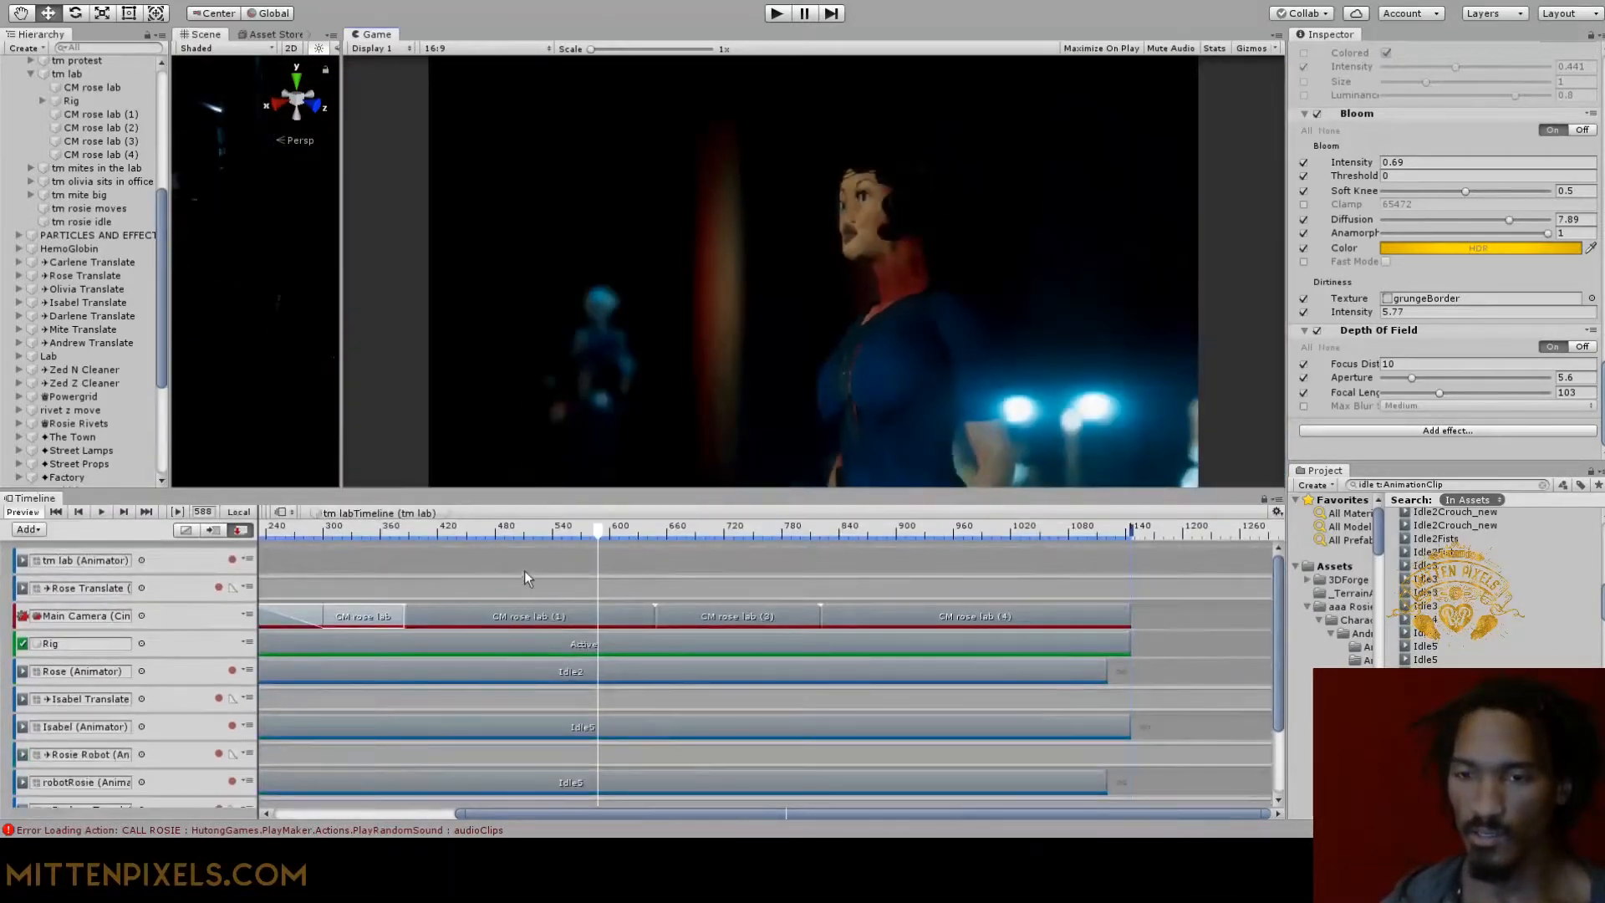
# Delete the Active clip from the Rig activation track in the tm lab timeline
pyautogui.click(499, 677)
pyautogui.click(327, 646)
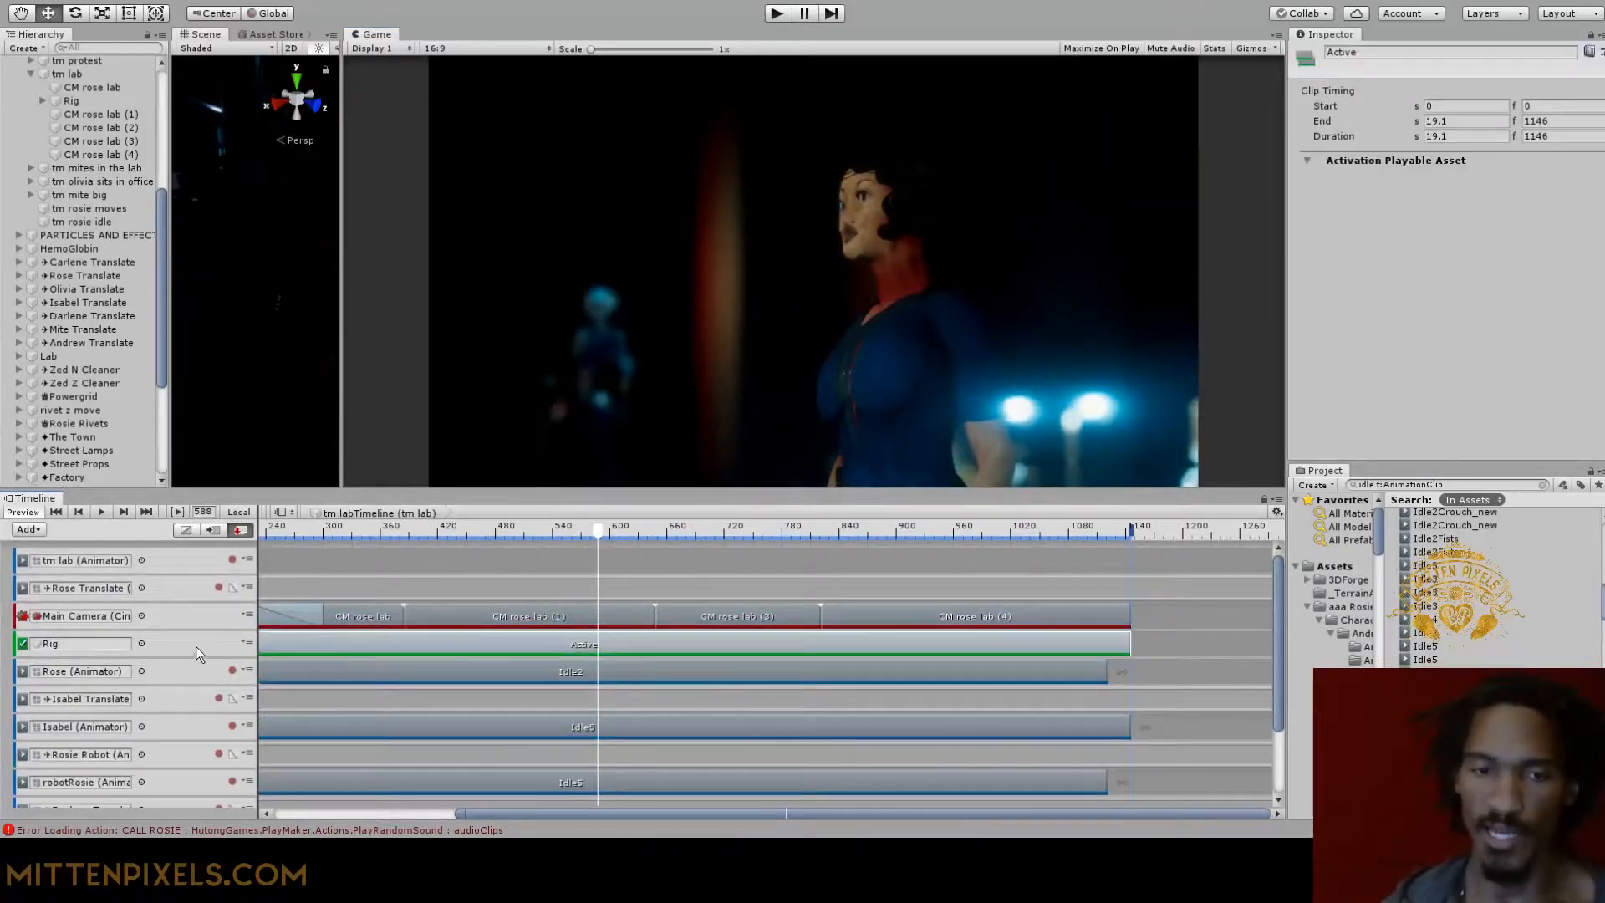
pyautogui.press('Delete')
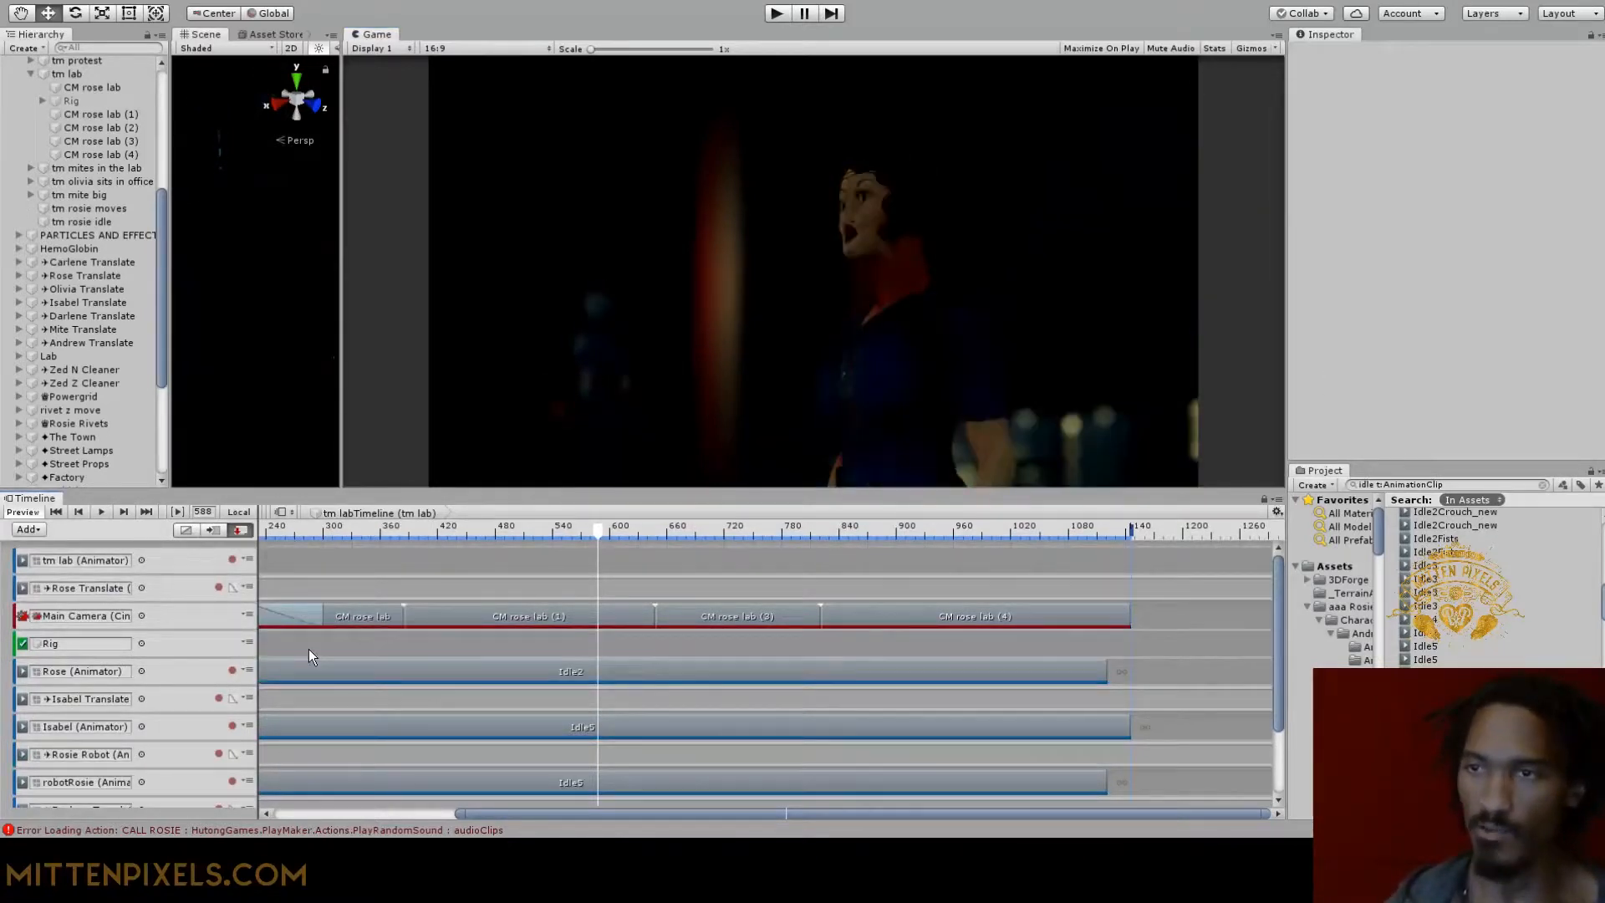
# Scrub through the CM rose lab shot without the rig and locate its color rose lab profile among the project assets
pyautogui.moveTo(270, 540); pyautogui.dragTo(345, 542)
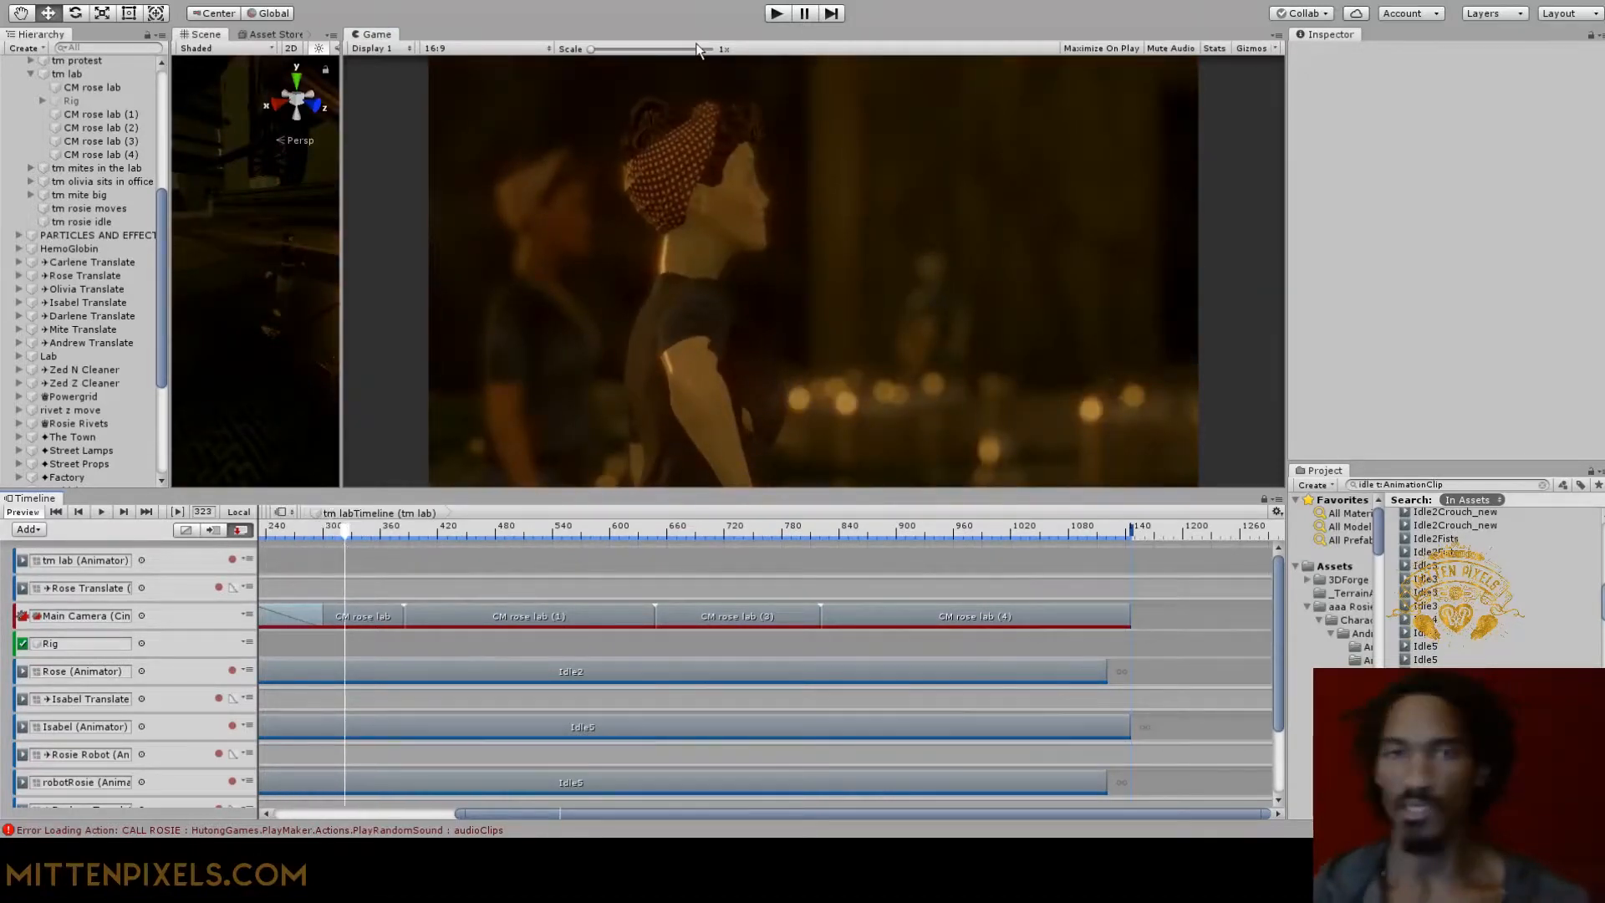
pyautogui.click(347, 627)
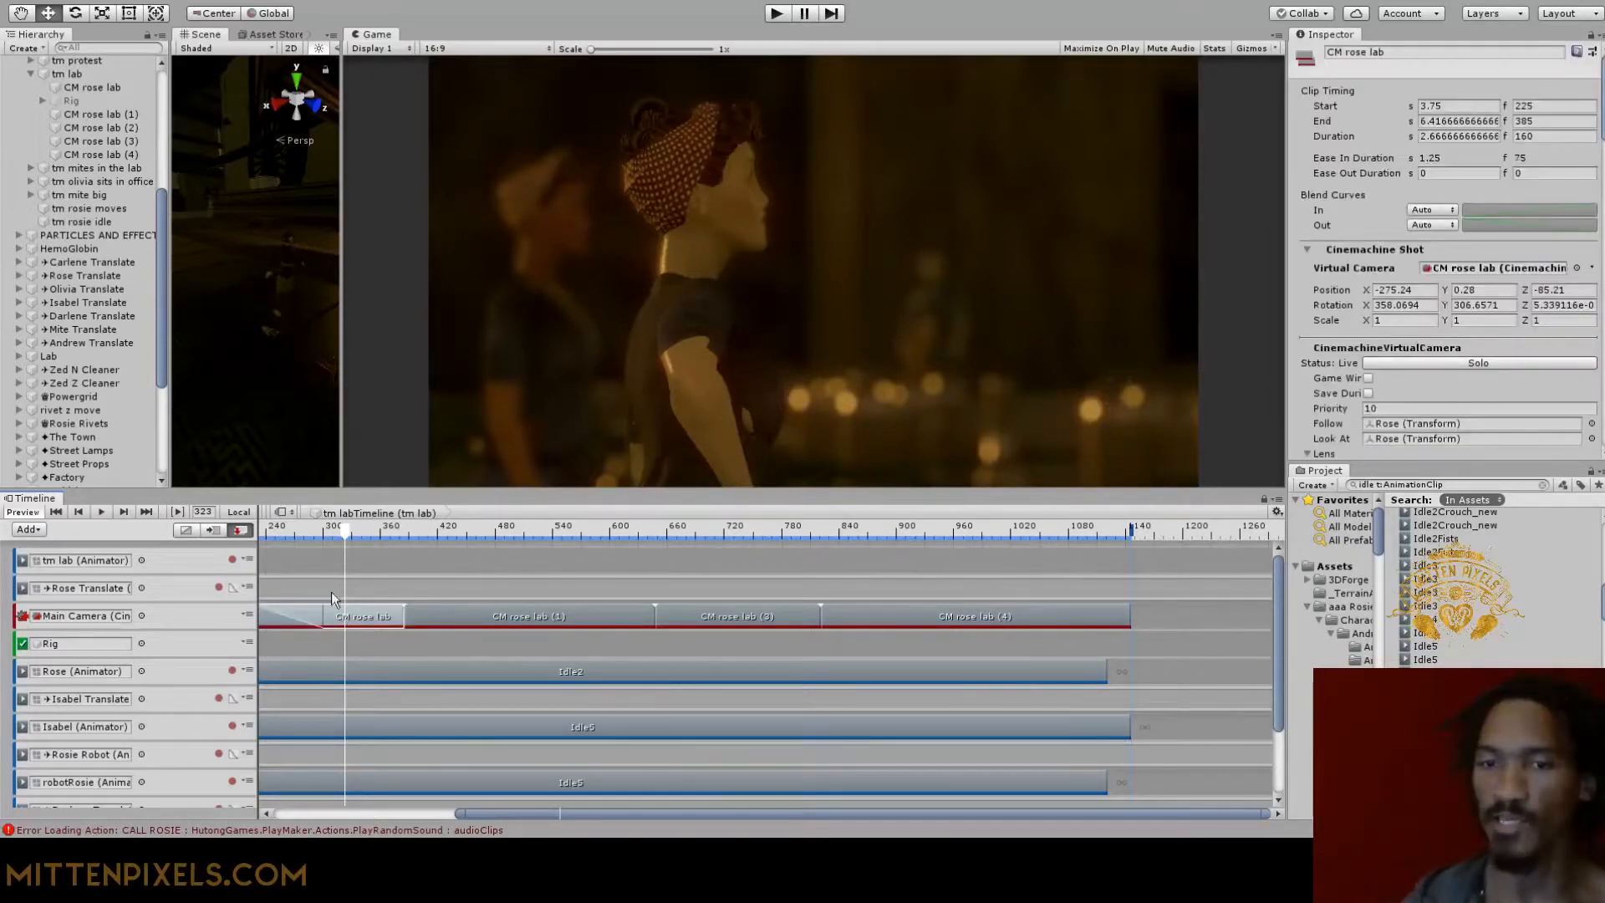
pyautogui.moveTo(353, 539); pyautogui.dragTo(398, 536)
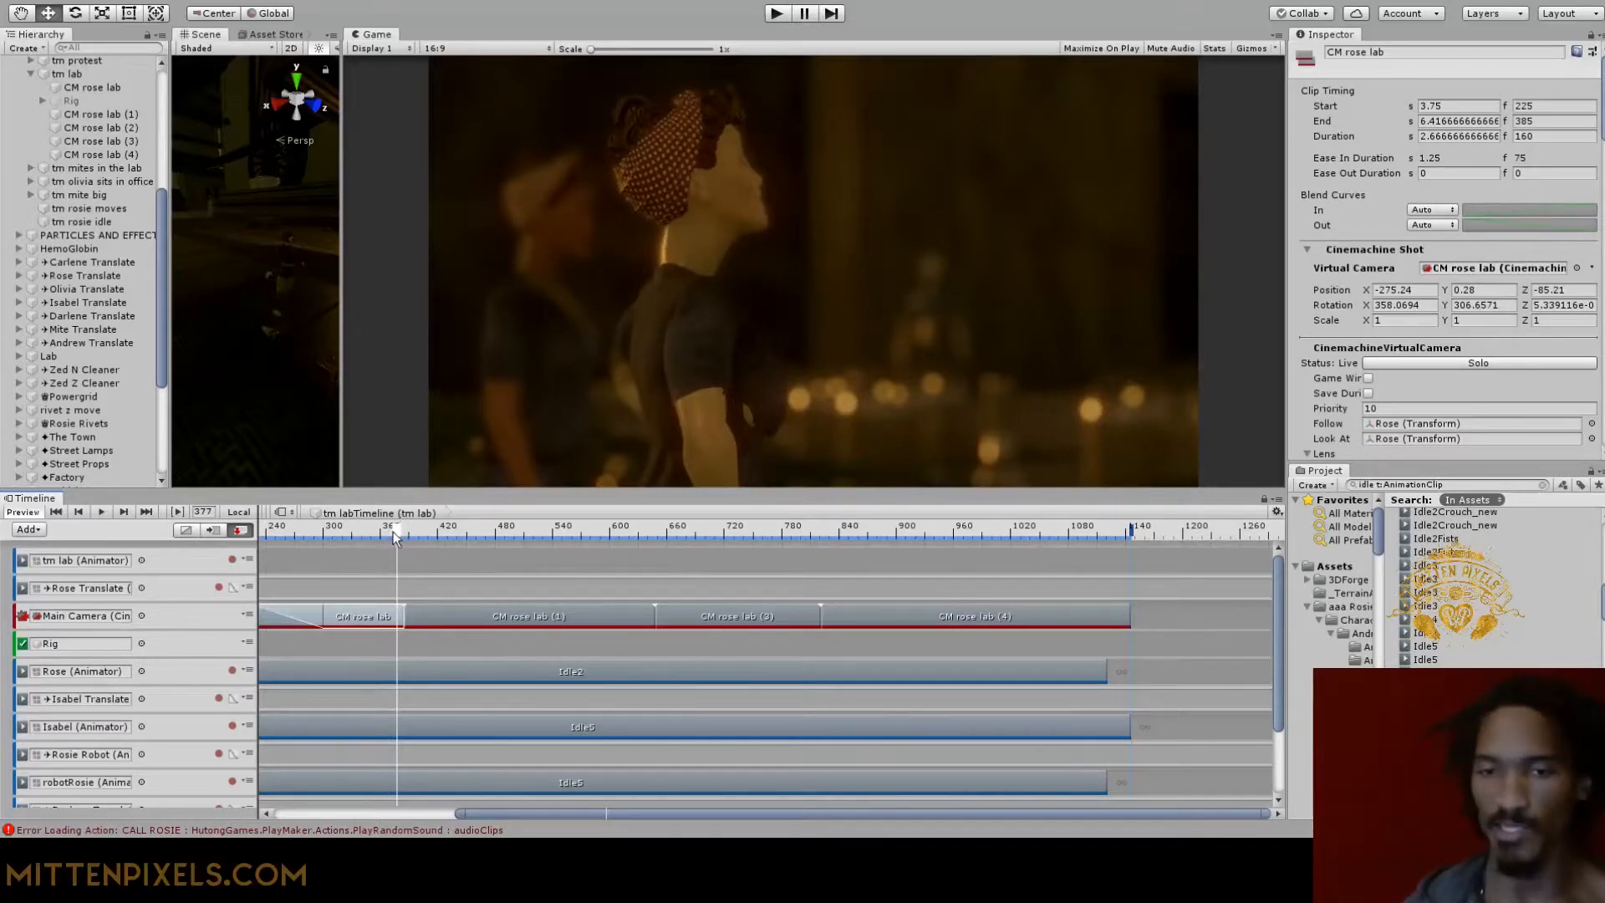
pyautogui.moveTo(397, 537); pyautogui.dragTo(389, 572)
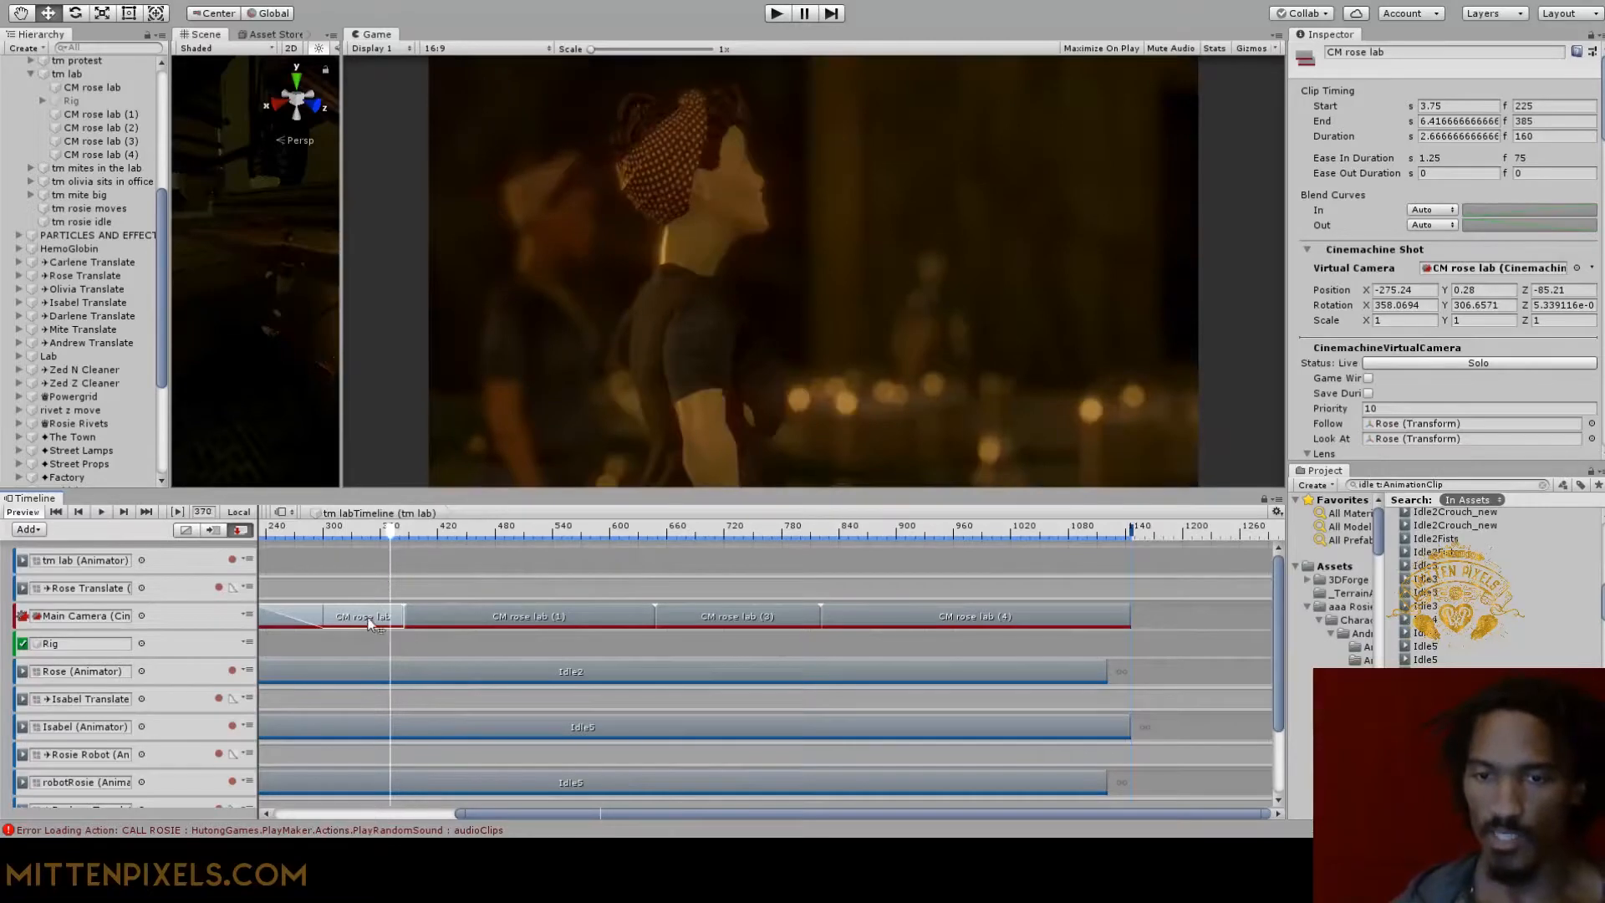
pyautogui.scroll(-15, 1456, 404)
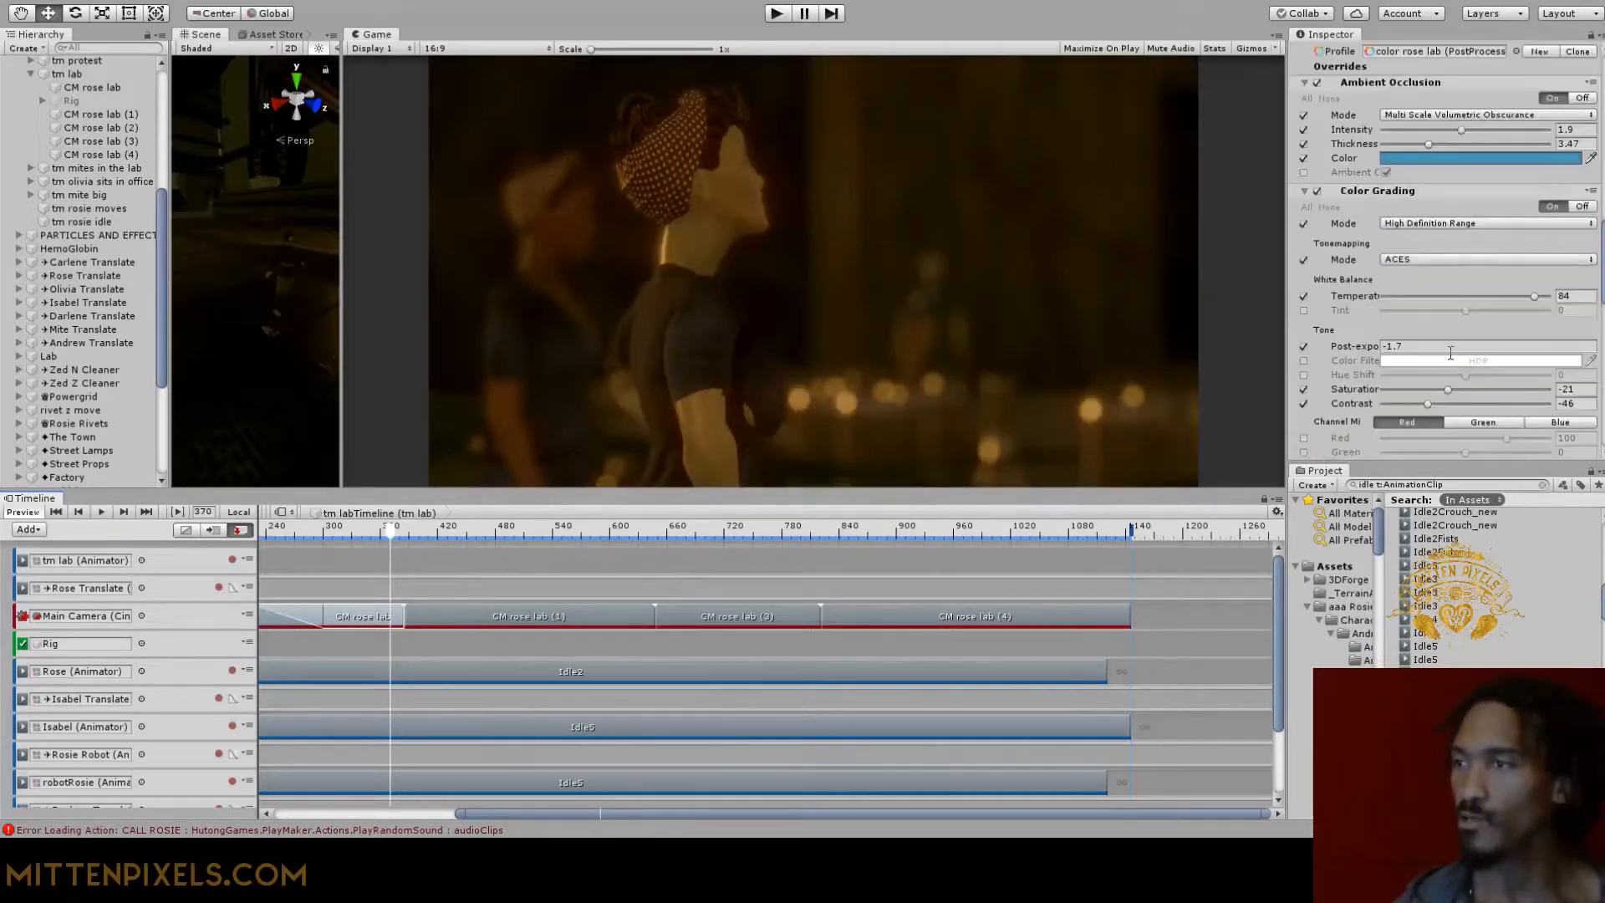
pyautogui.click(1433, 205)
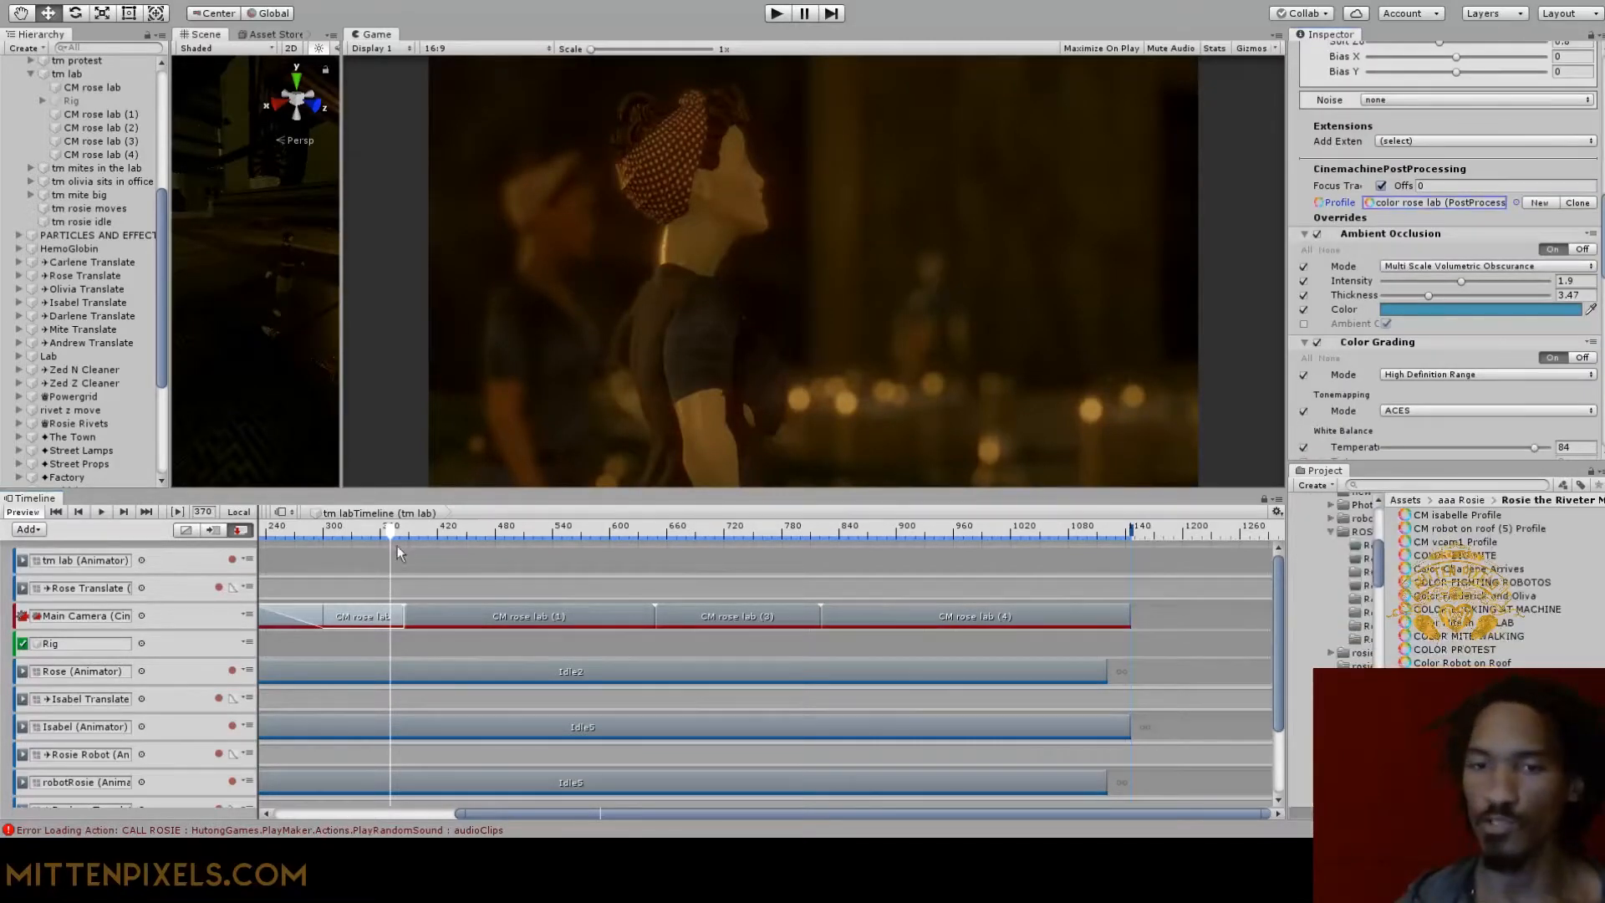
# Scrub through the CM rose lab (1) shot and check the post-processing profile of the other lab camera clips
pyautogui.moveTo(405, 532); pyautogui.dragTo(468, 535)
pyautogui.click(515, 622)
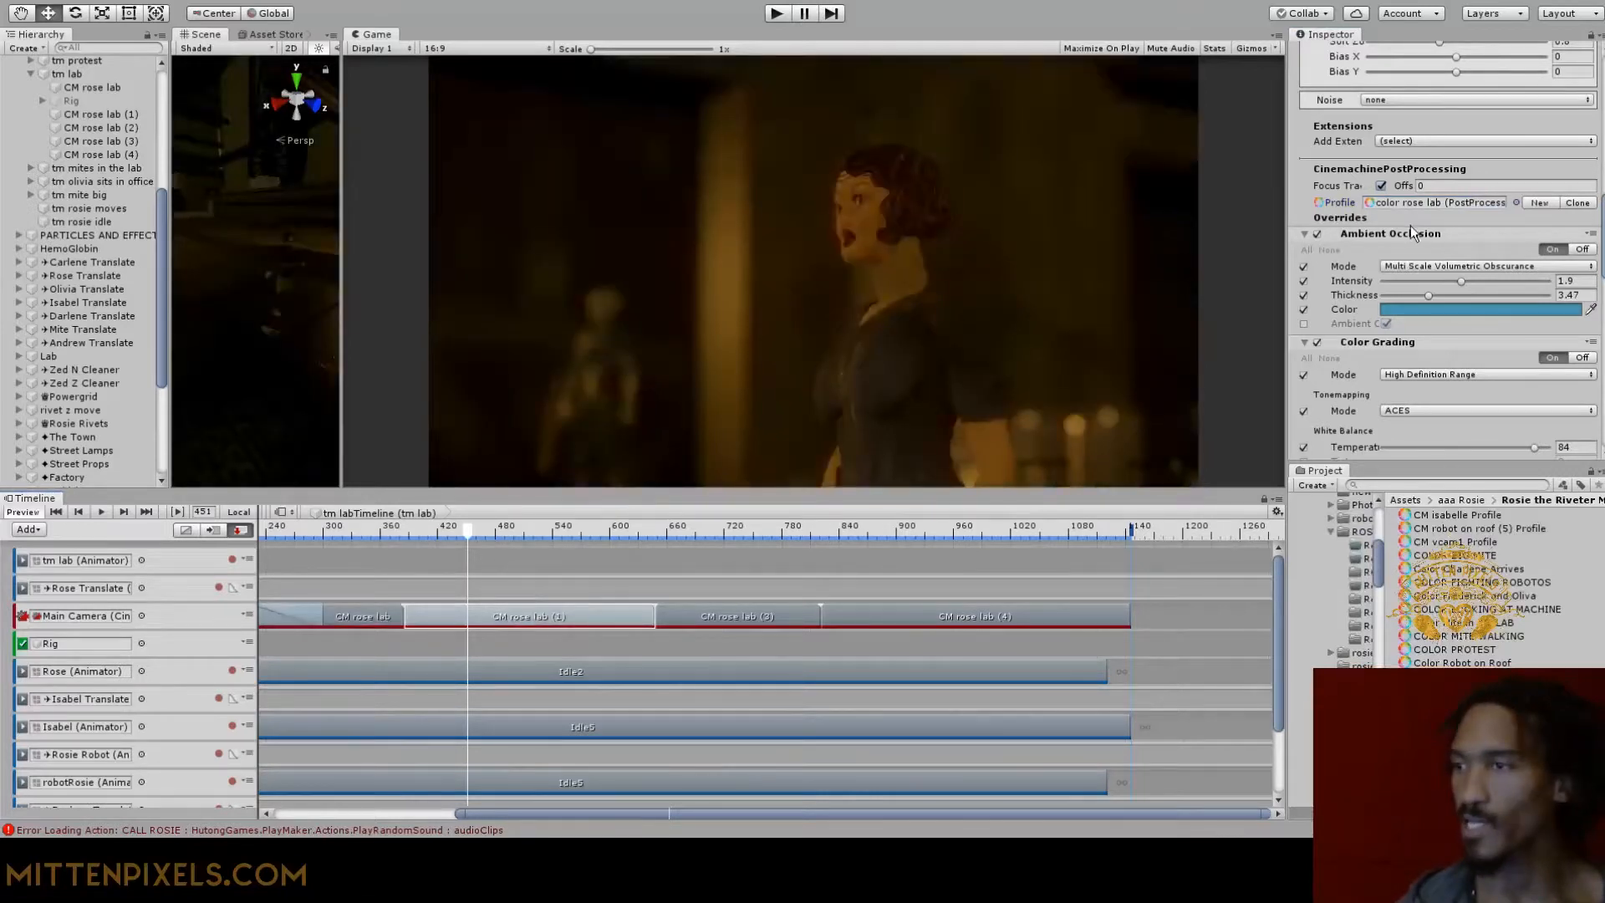
pyautogui.moveTo(504, 531); pyautogui.dragTo(544, 578)
pyautogui.click(723, 619)
pyautogui.click(872, 617)
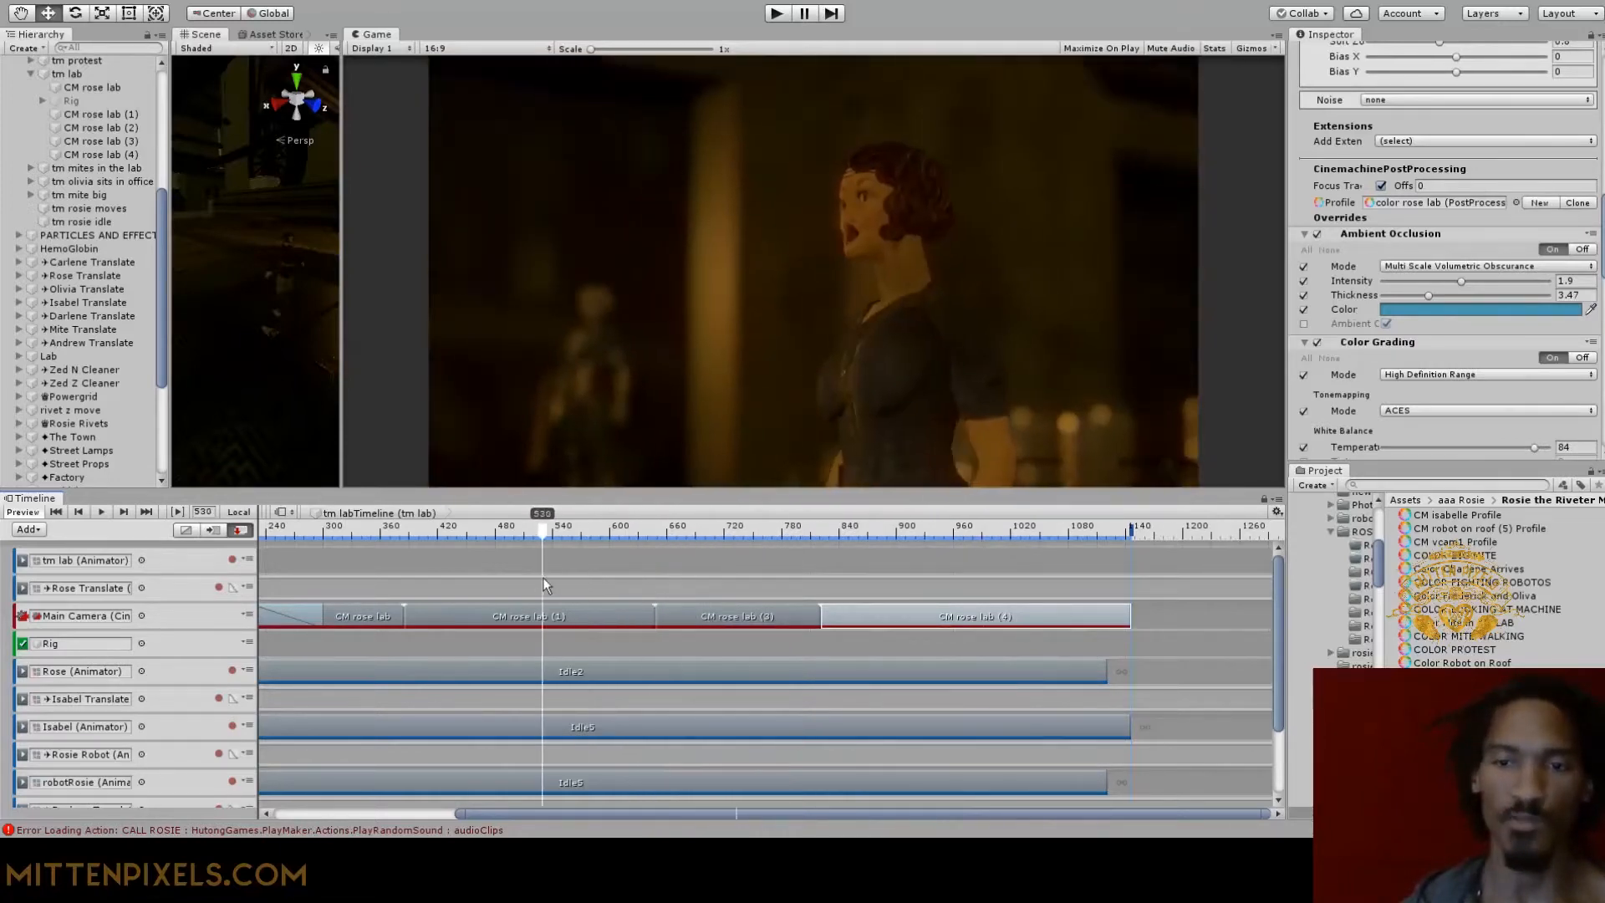
# Create an empty child object under tm lab and name it LIGHT RIG TEST
pyautogui.scroll(5, 86, 132)
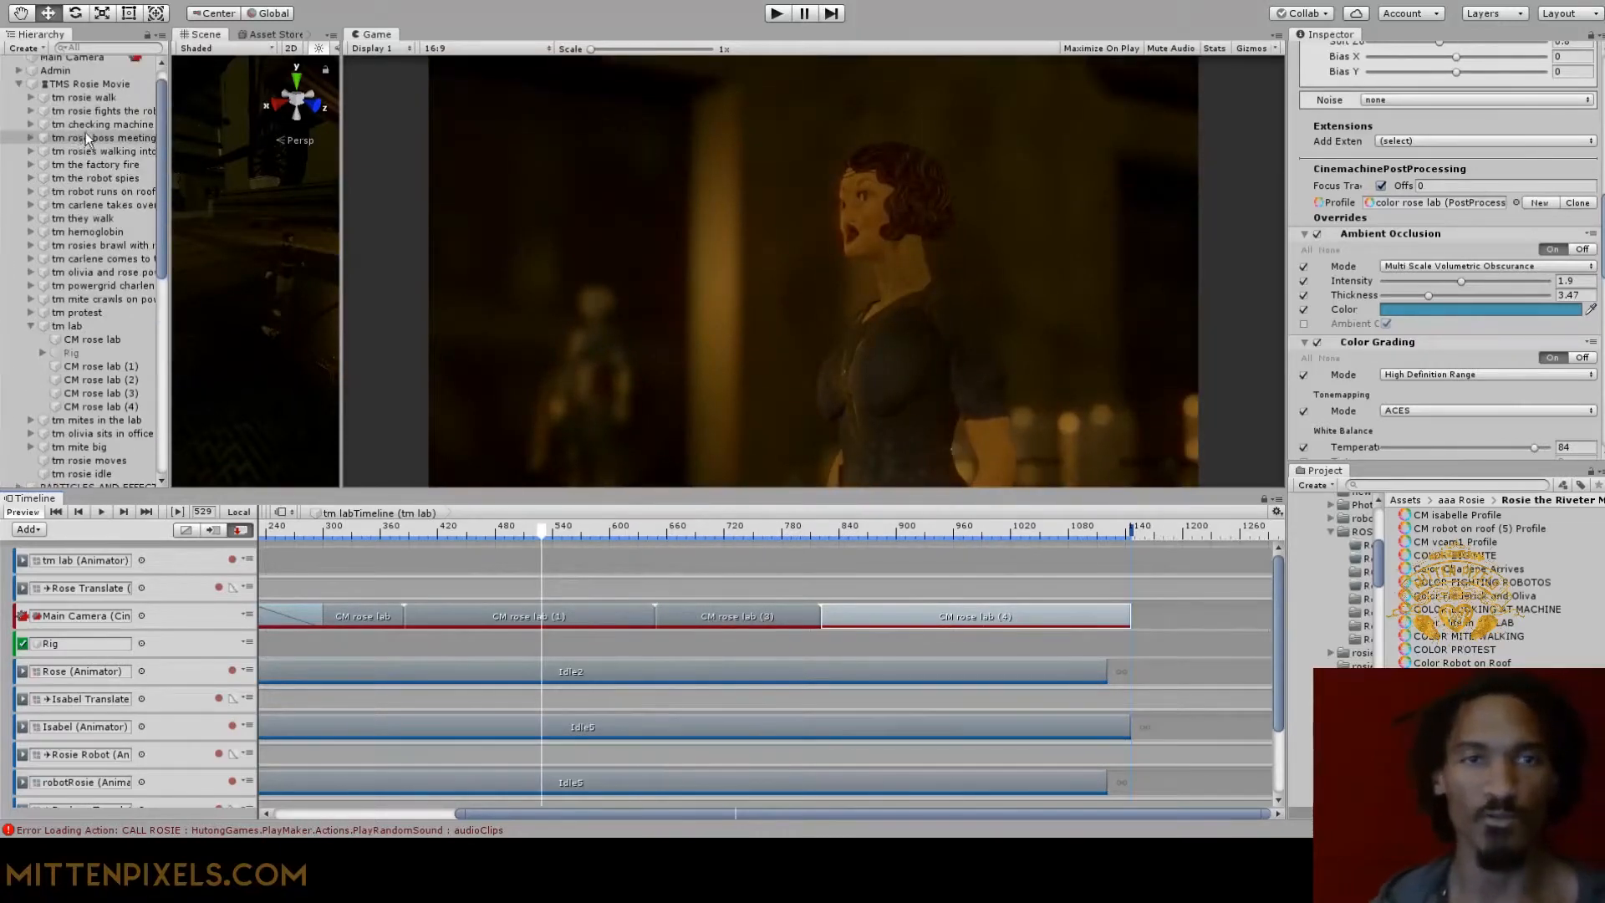
pyautogui.click(44, 330)
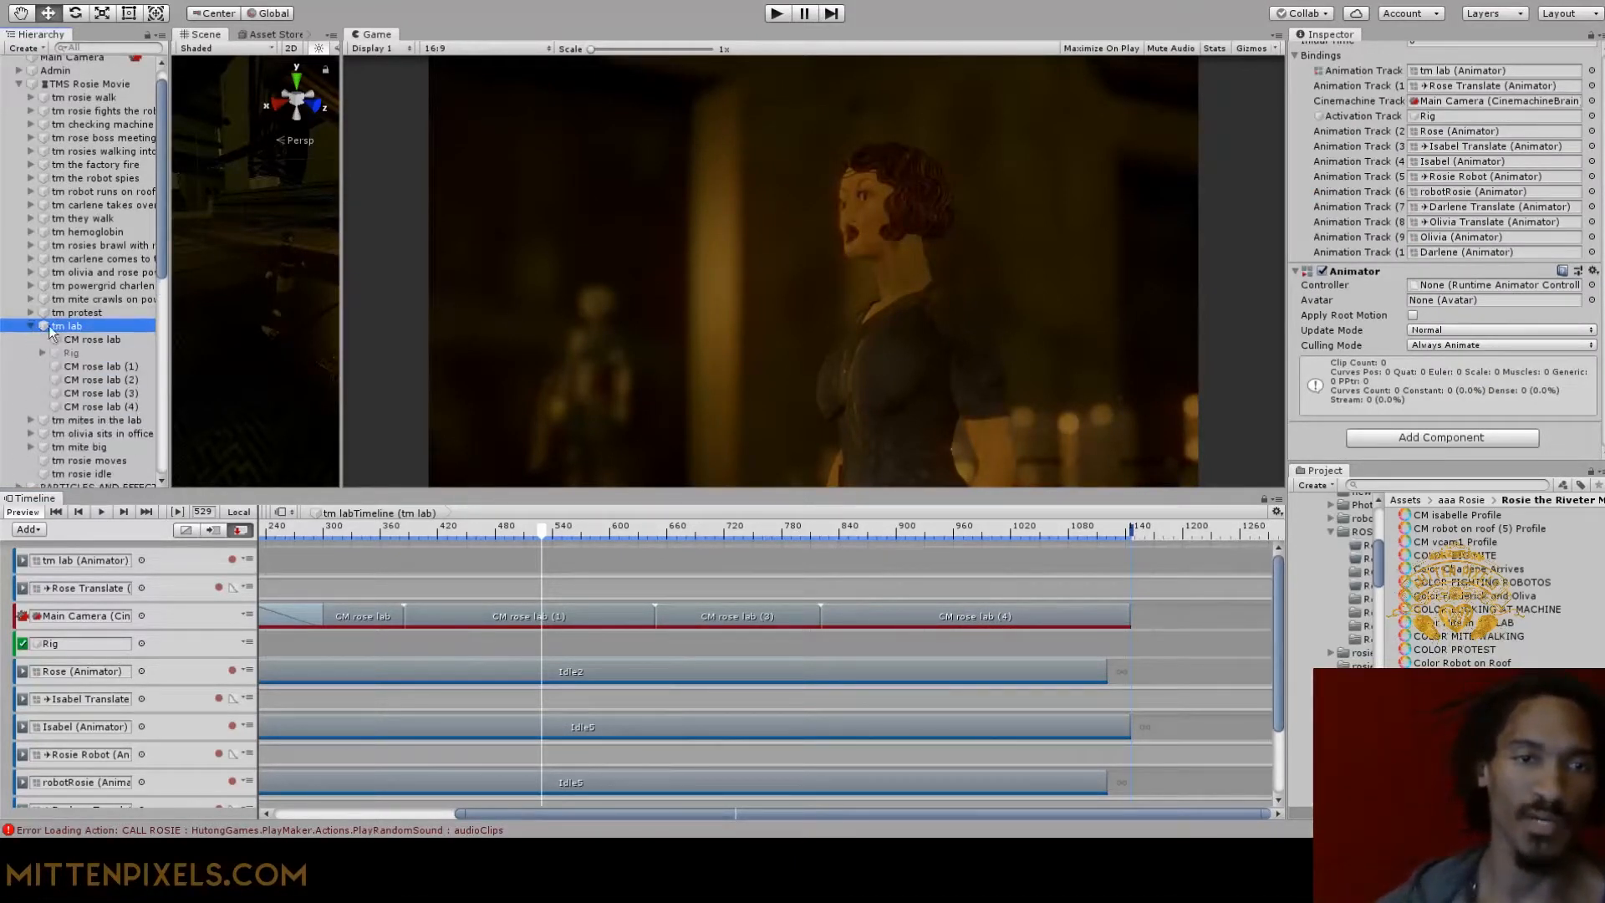
pyautogui.hotkey('alt', 'shift', 'n')
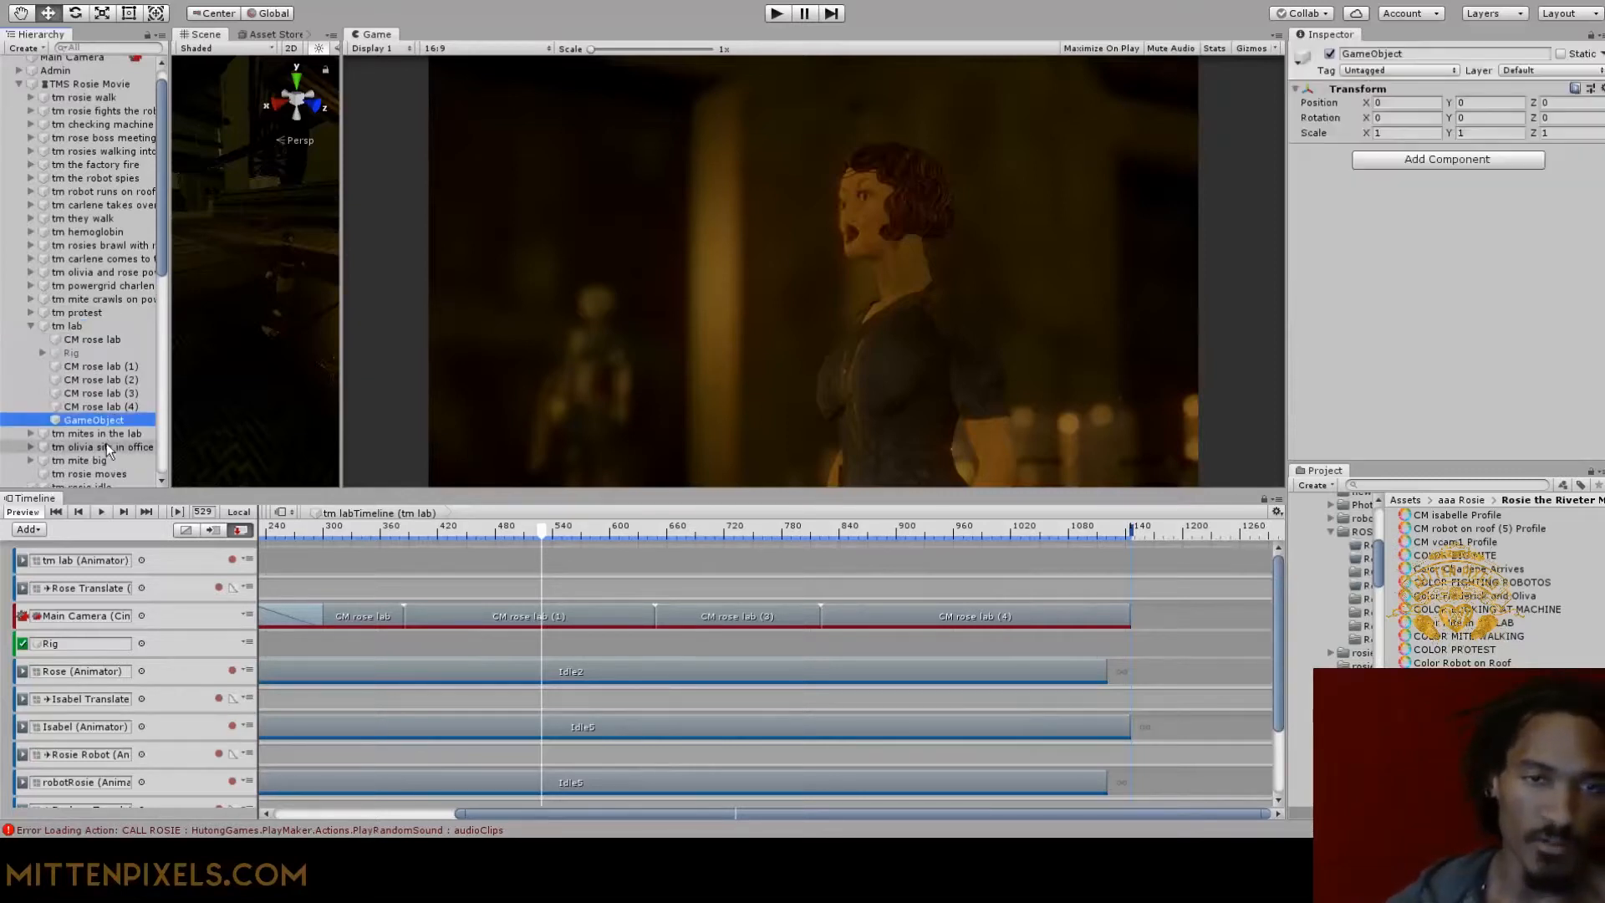
pyautogui.press('F2')
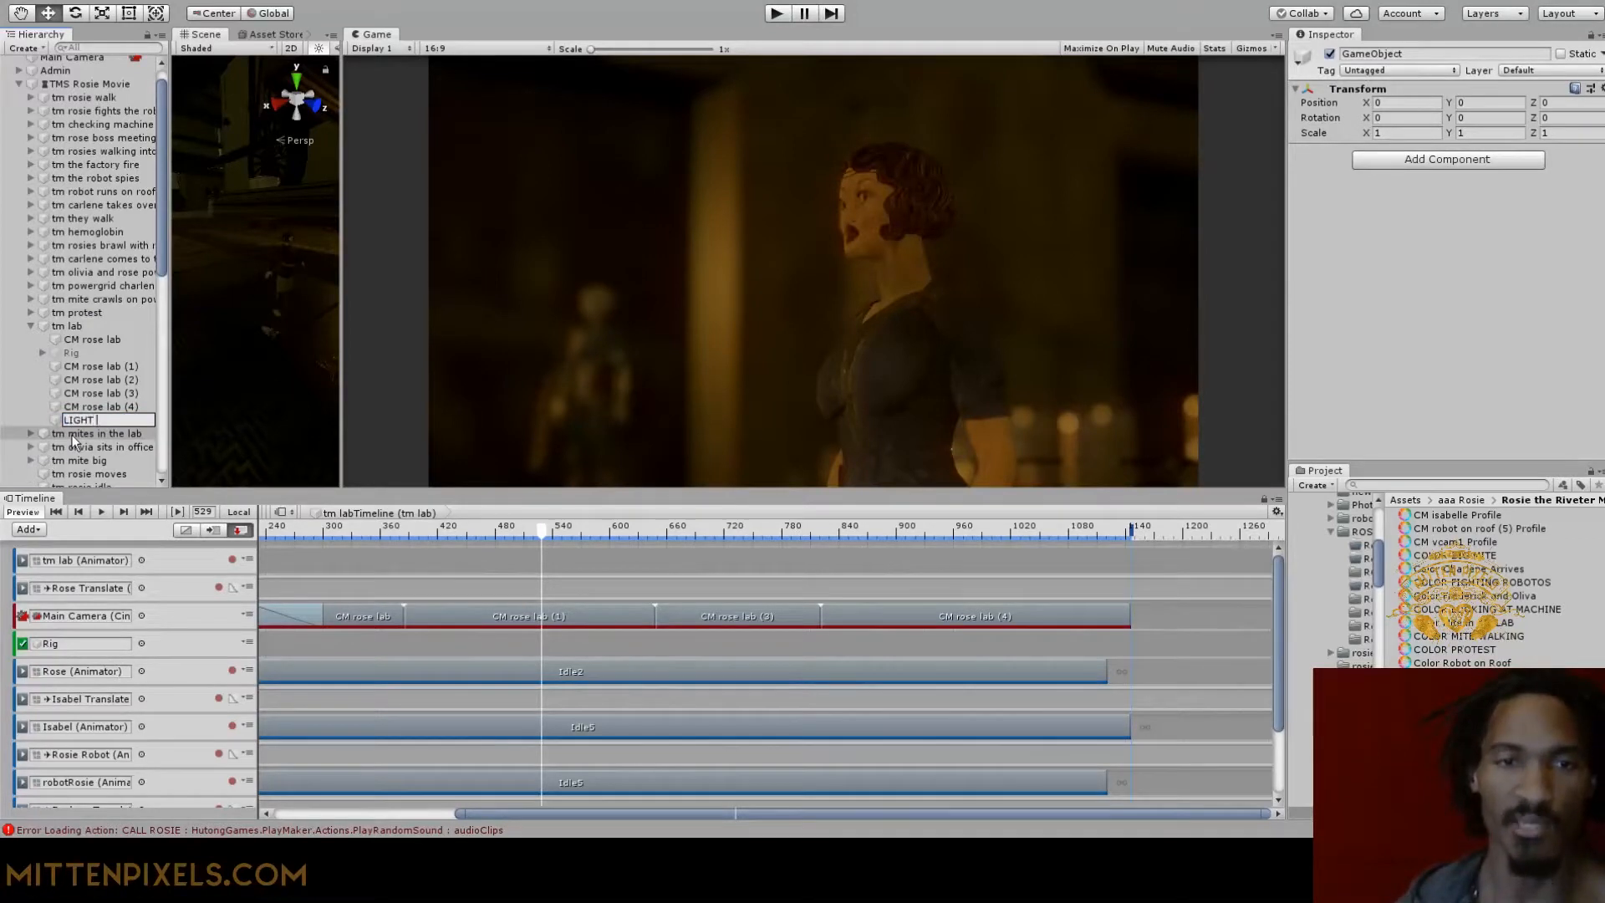
pyautogui.write('LIGHT RIG TEST')
pyautogui.press('Return')
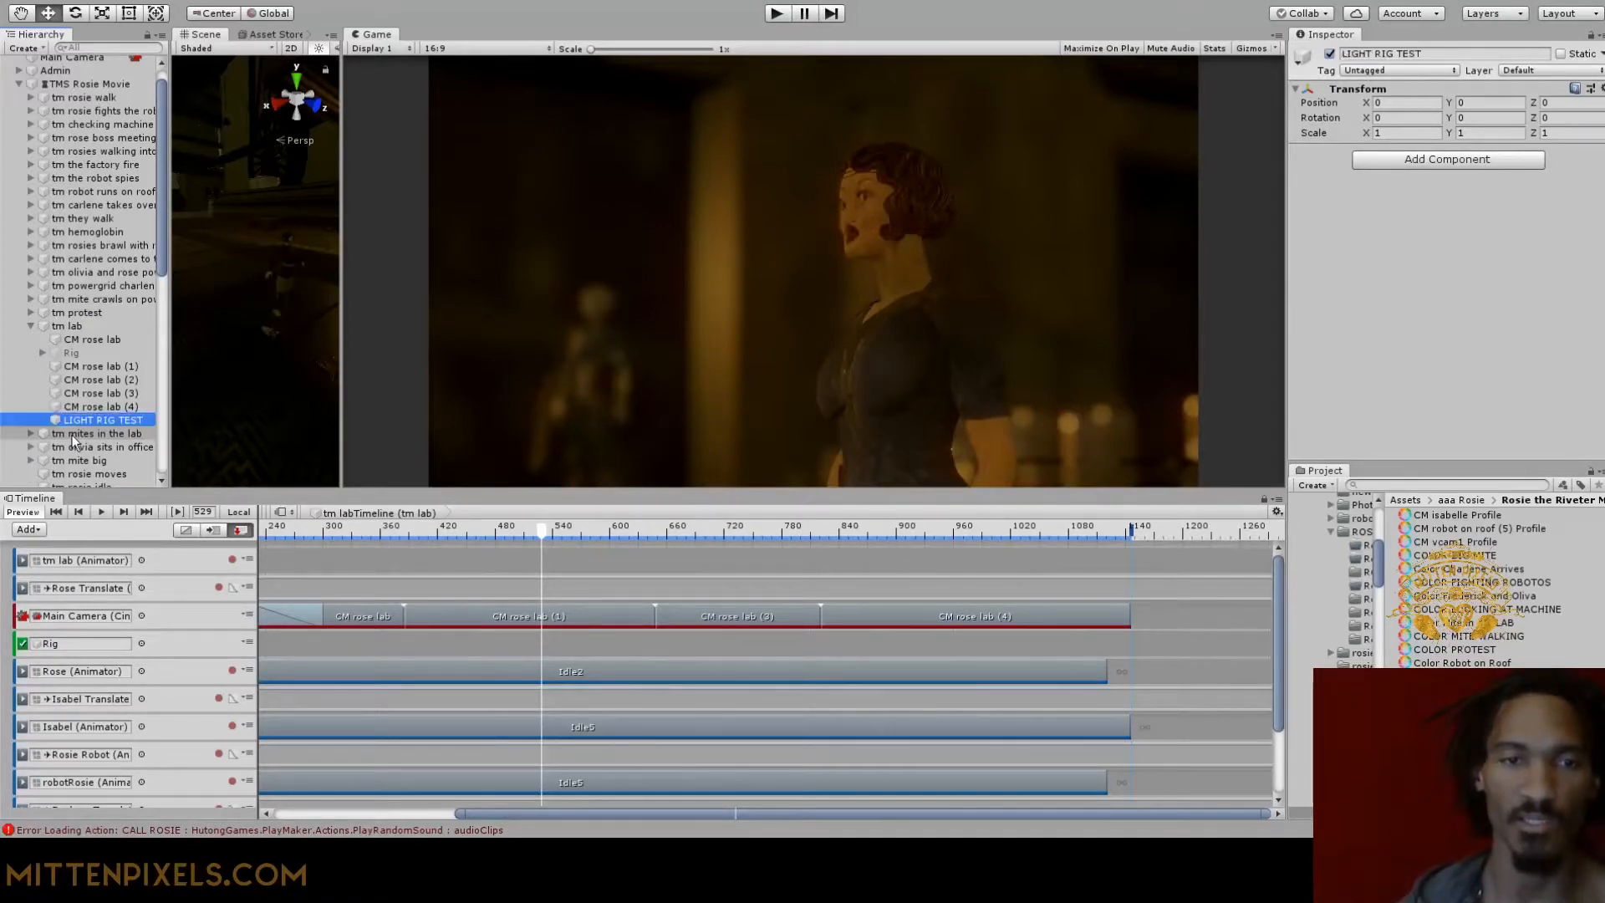
# Add an activation track for LIGHT RIG TEST to the timeline, extend its clip to the sequence's end, and select the object
pyautogui.moveTo(161, 492); pyautogui.dragTo(164, 446)
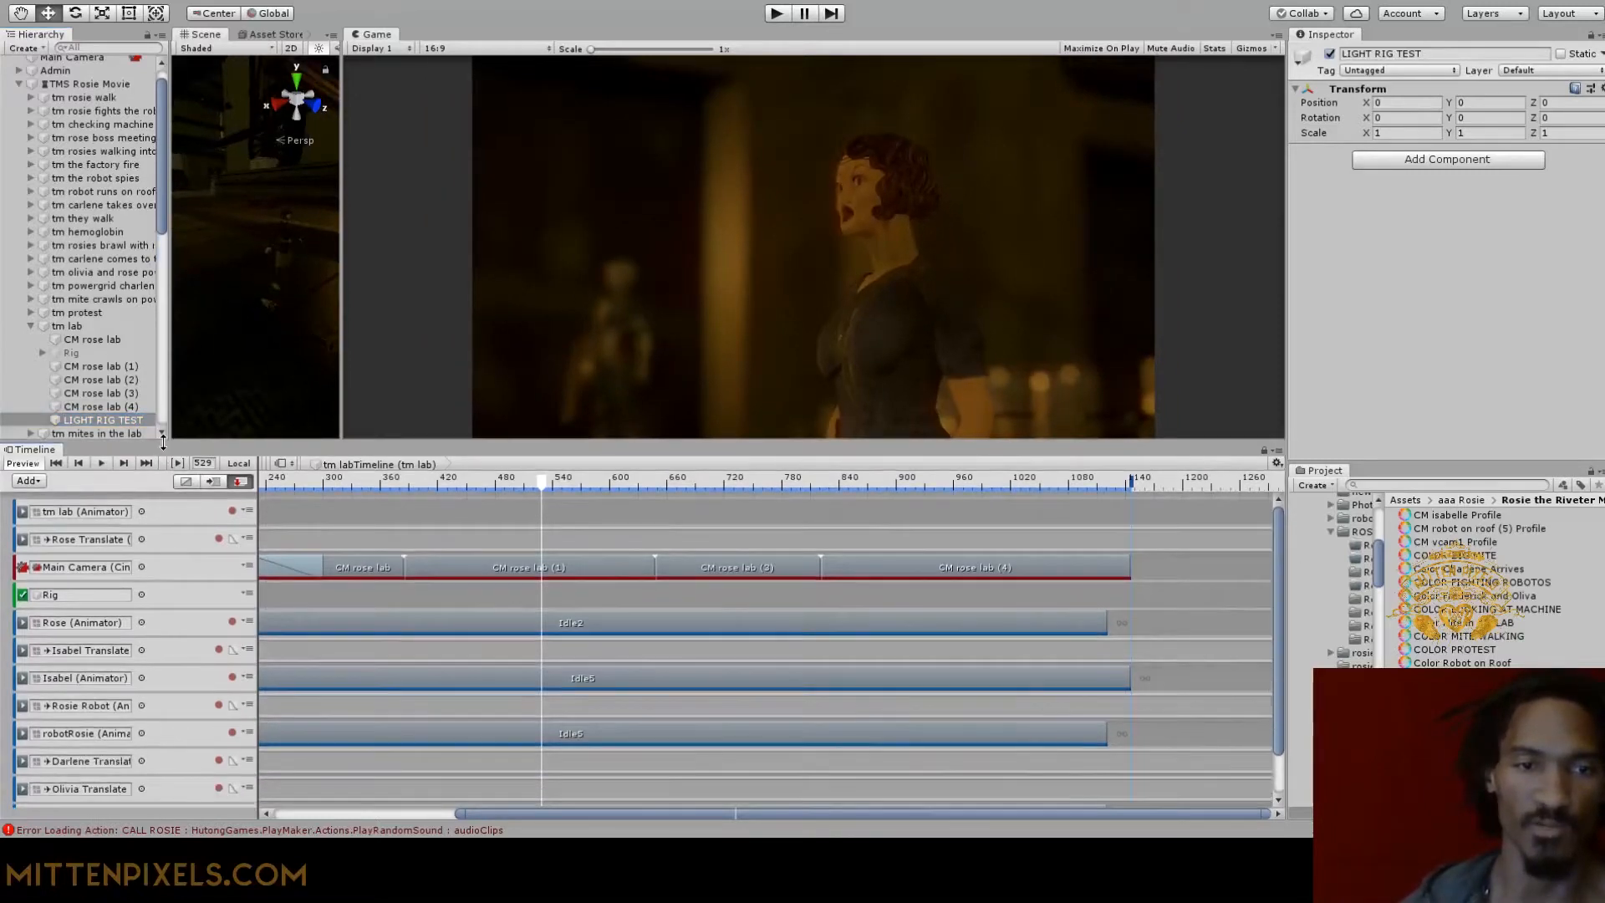
pyautogui.scroll(-5, 164, 240)
pyautogui.click(149, 279)
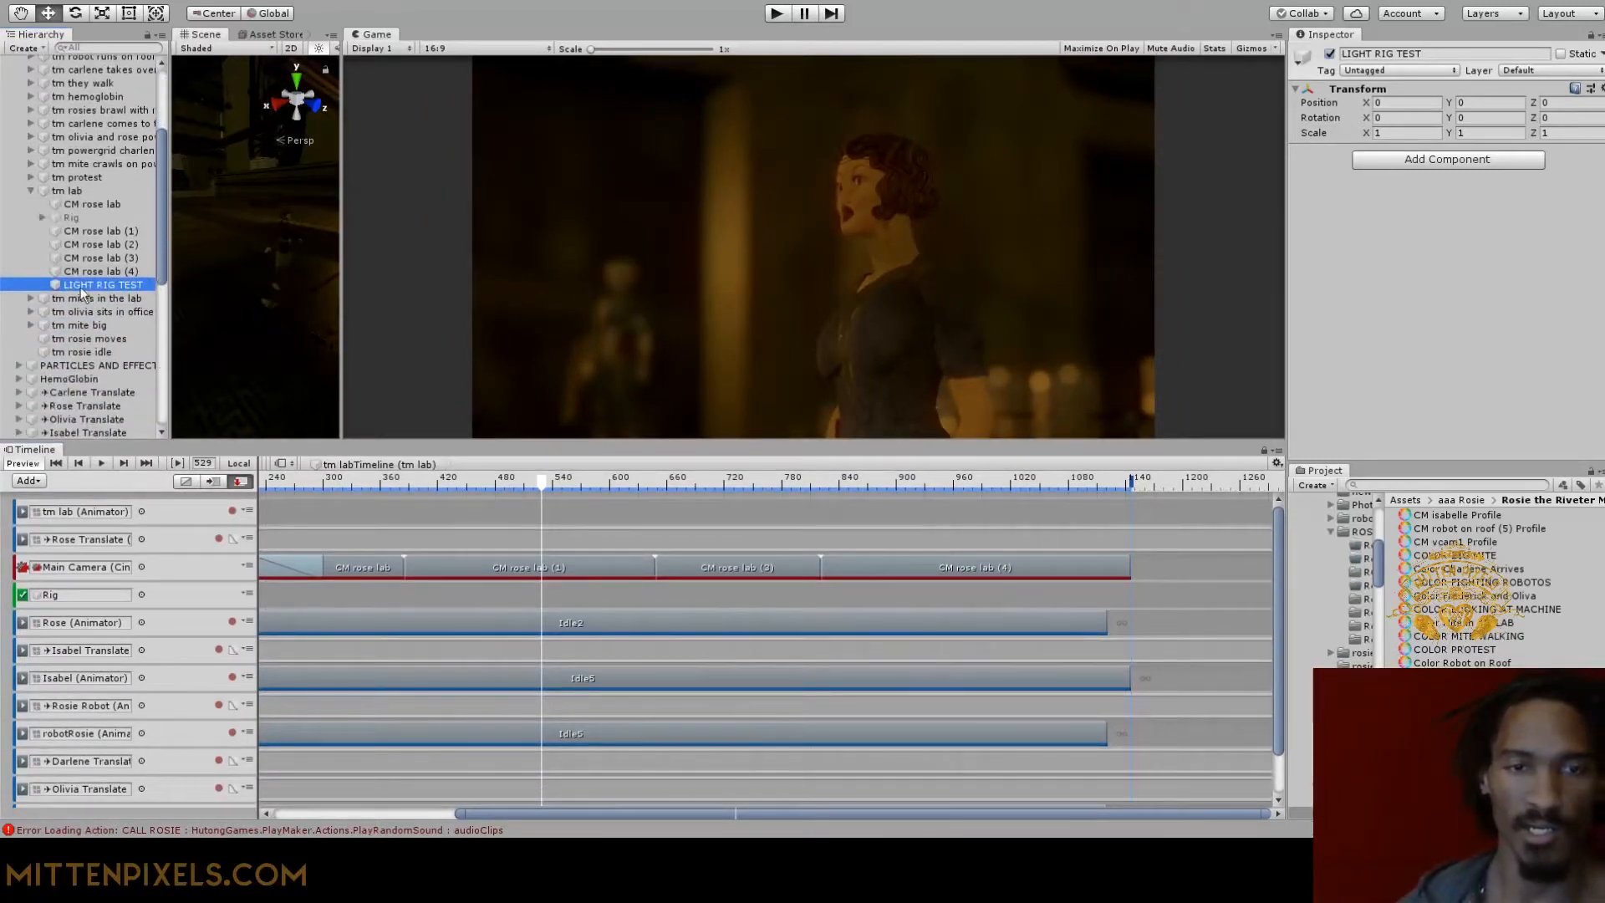
pyautogui.moveTo(81, 287); pyautogui.dragTo(28, 569)
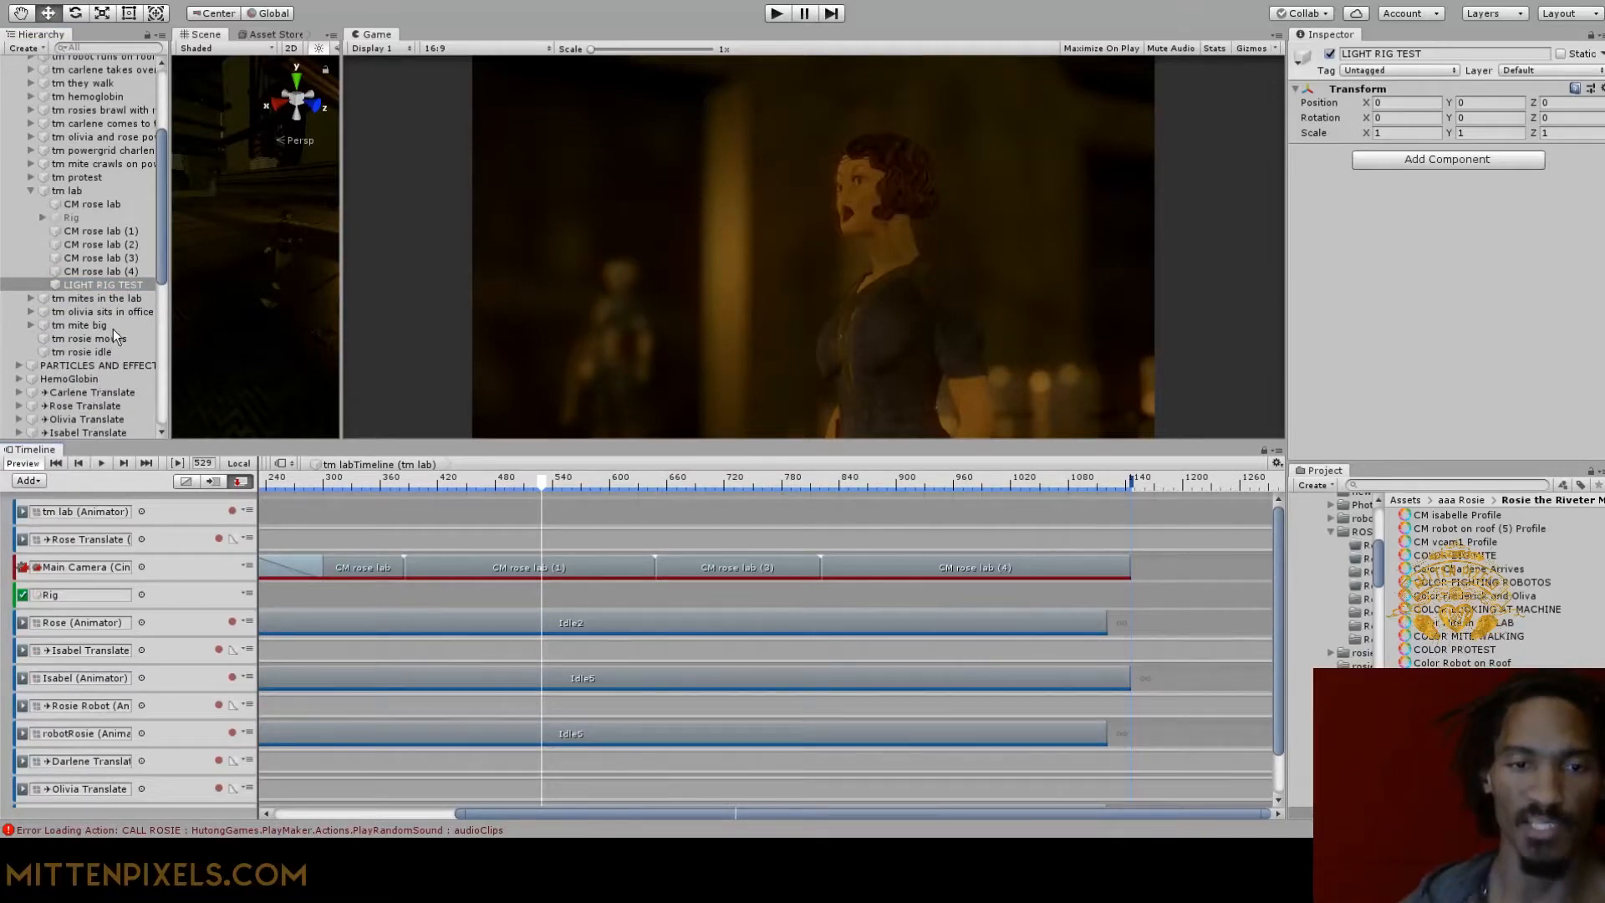
pyautogui.scroll(-3, 1276, 736)
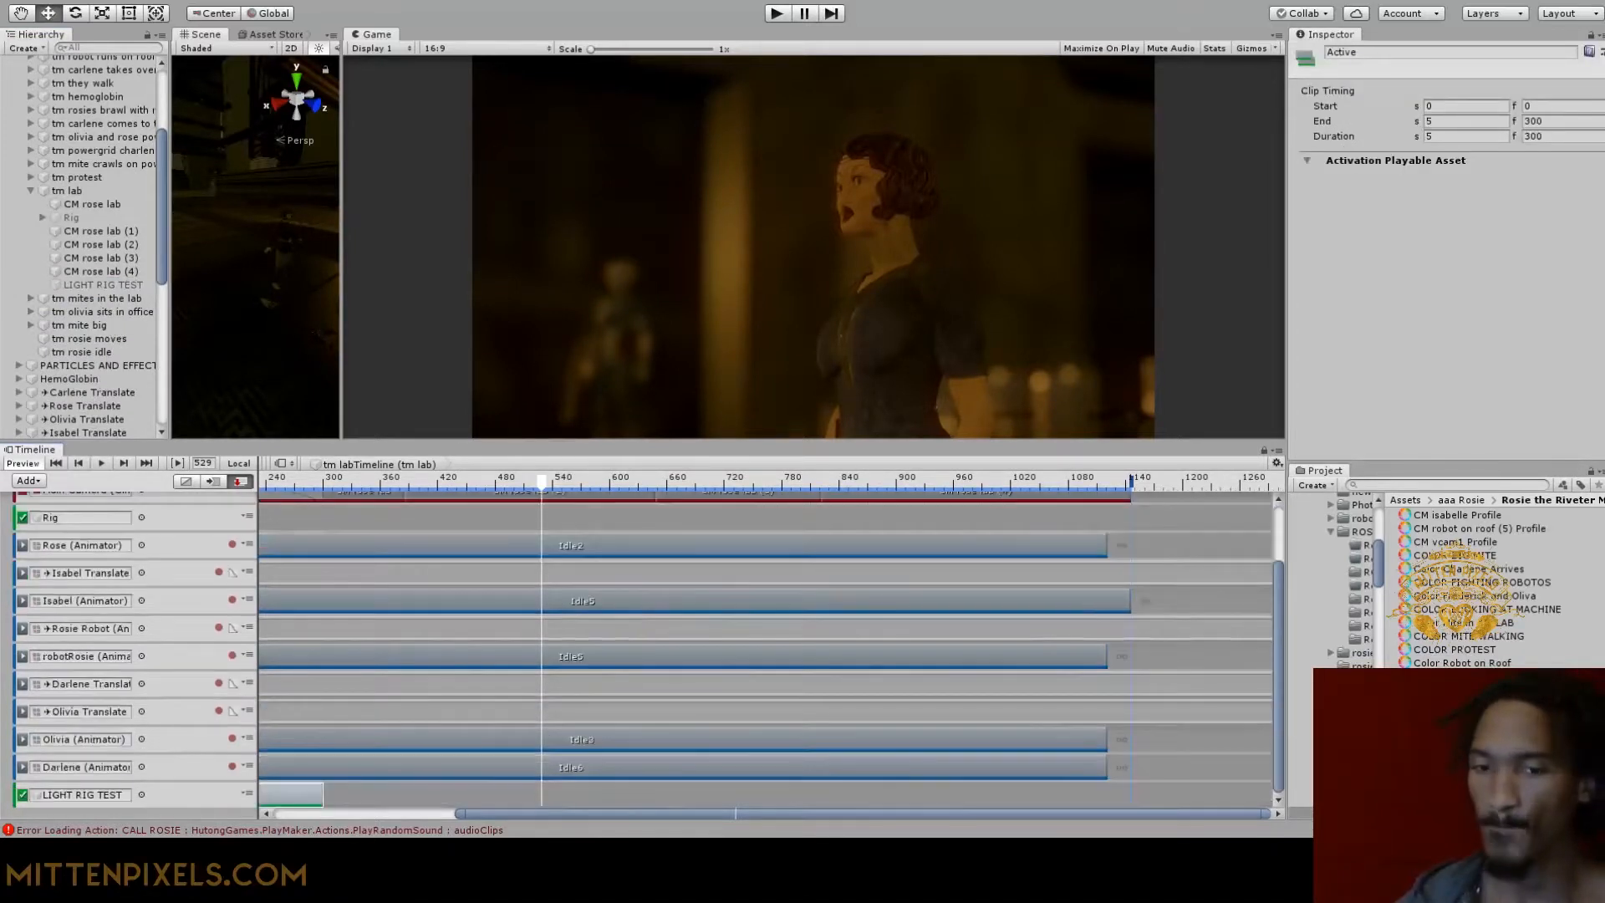
pyautogui.moveTo(323, 797); pyautogui.dragTo(1131, 791)
pyautogui.click(106, 287)
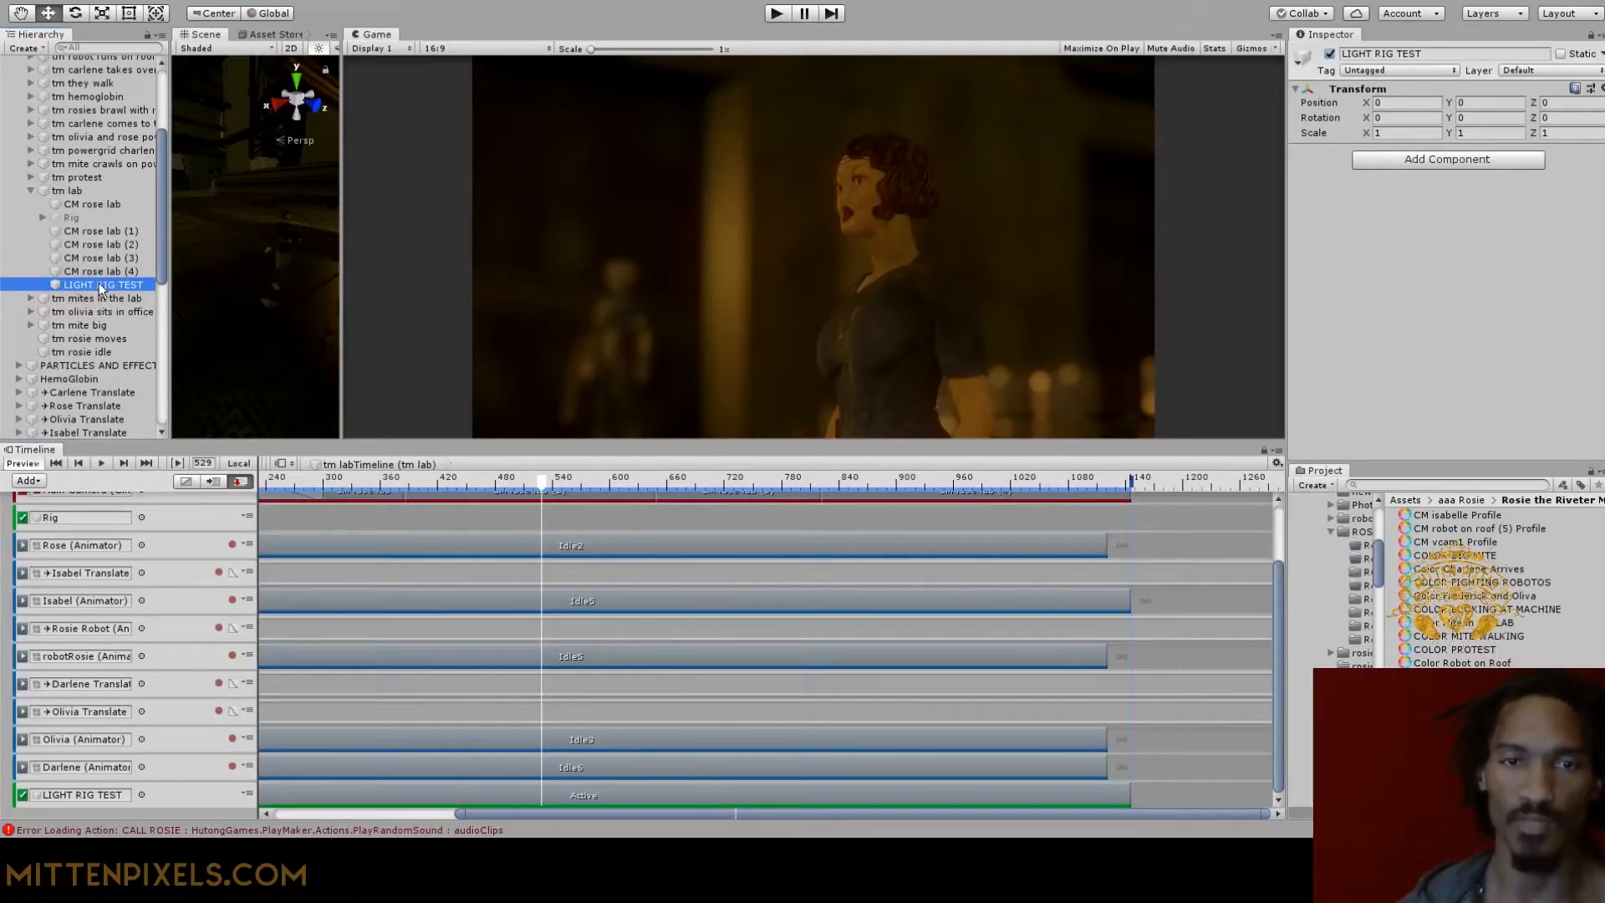
# Add a directional light as a child of LIGHT RIG TEST and frame it in a widened Scene view
pyautogui.click(479, 477)
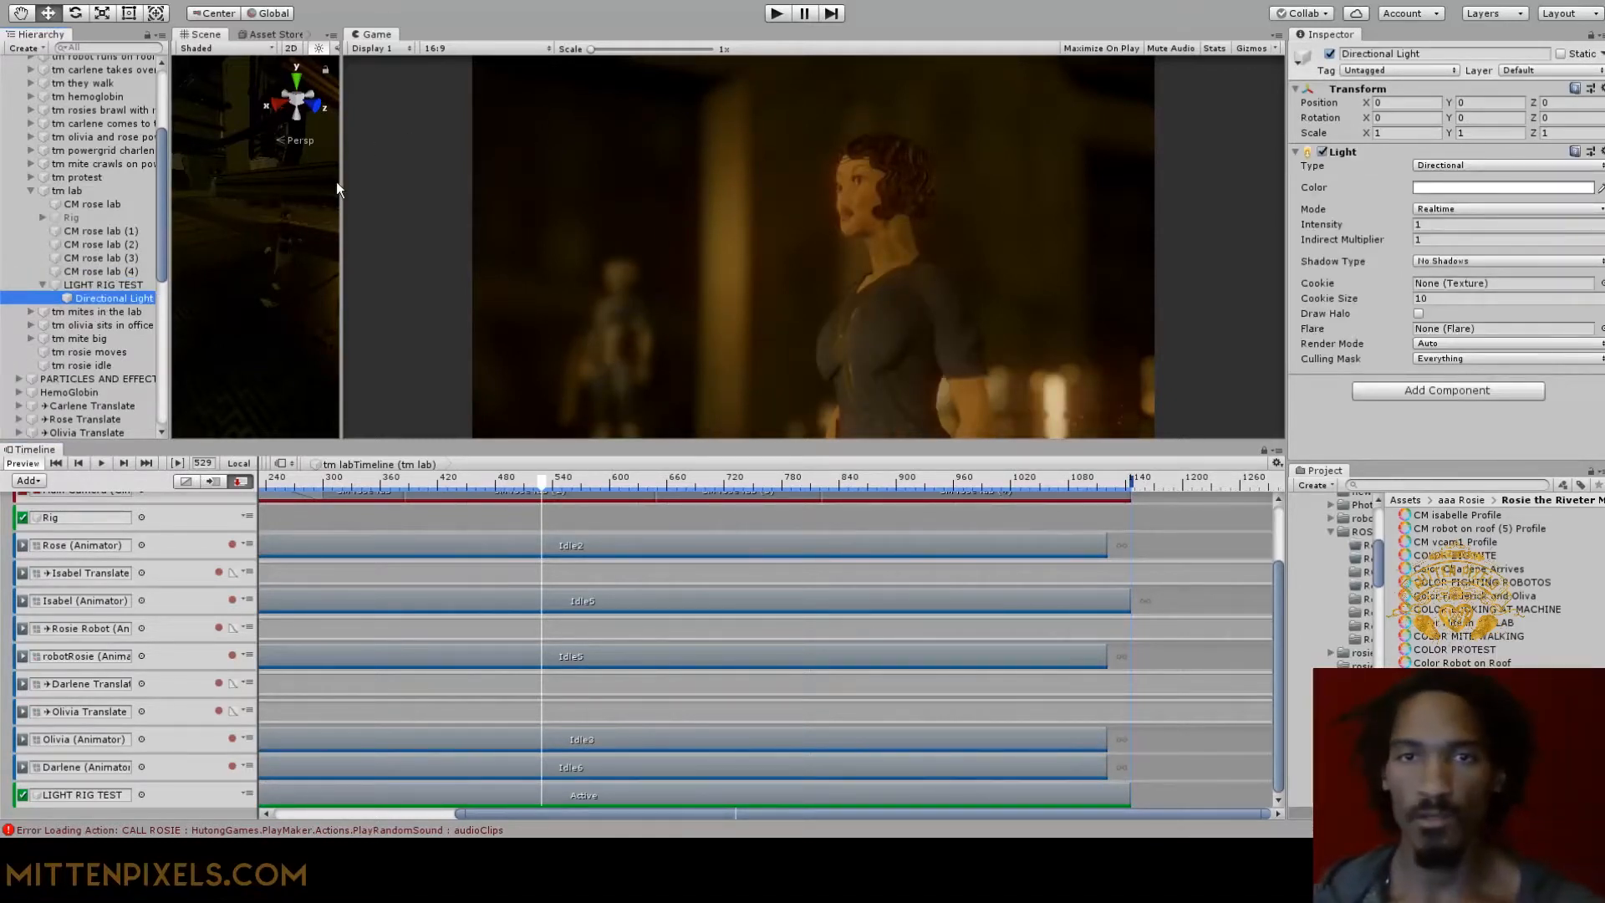
pyautogui.click(380, 192)
pyautogui.moveTo(342, 192); pyautogui.dragTo(759, 201)
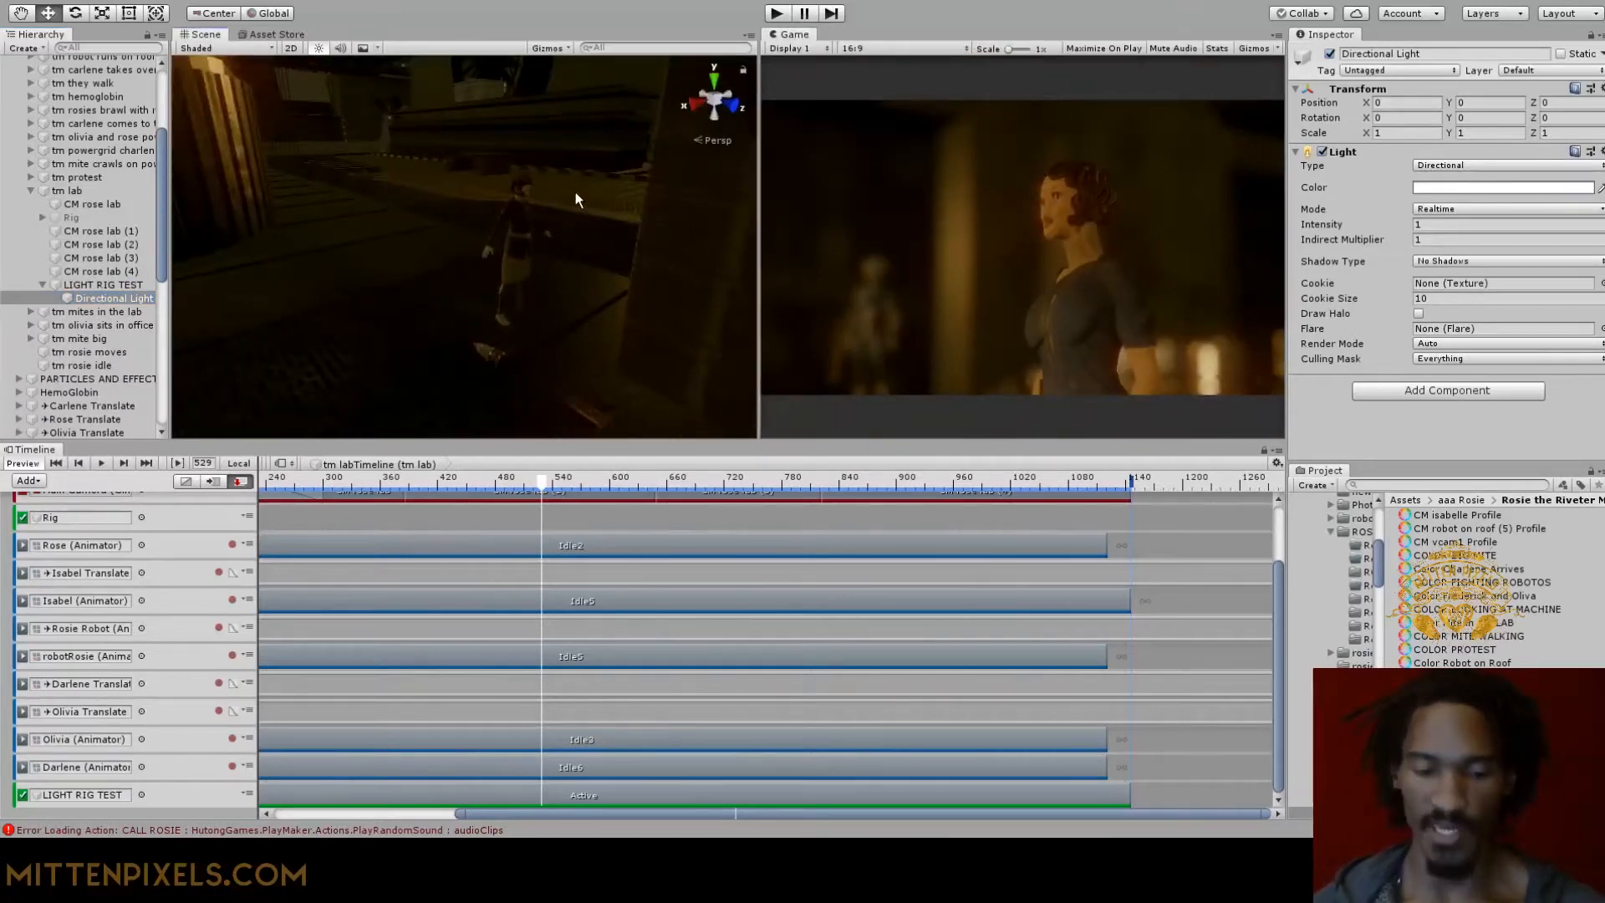
pyautogui.press('f')
pyautogui.keyDown('alt'); pyautogui.moveTo(574, 198); pyautogui.dragTo(669, 234); pyautogui.keyUp('alt')
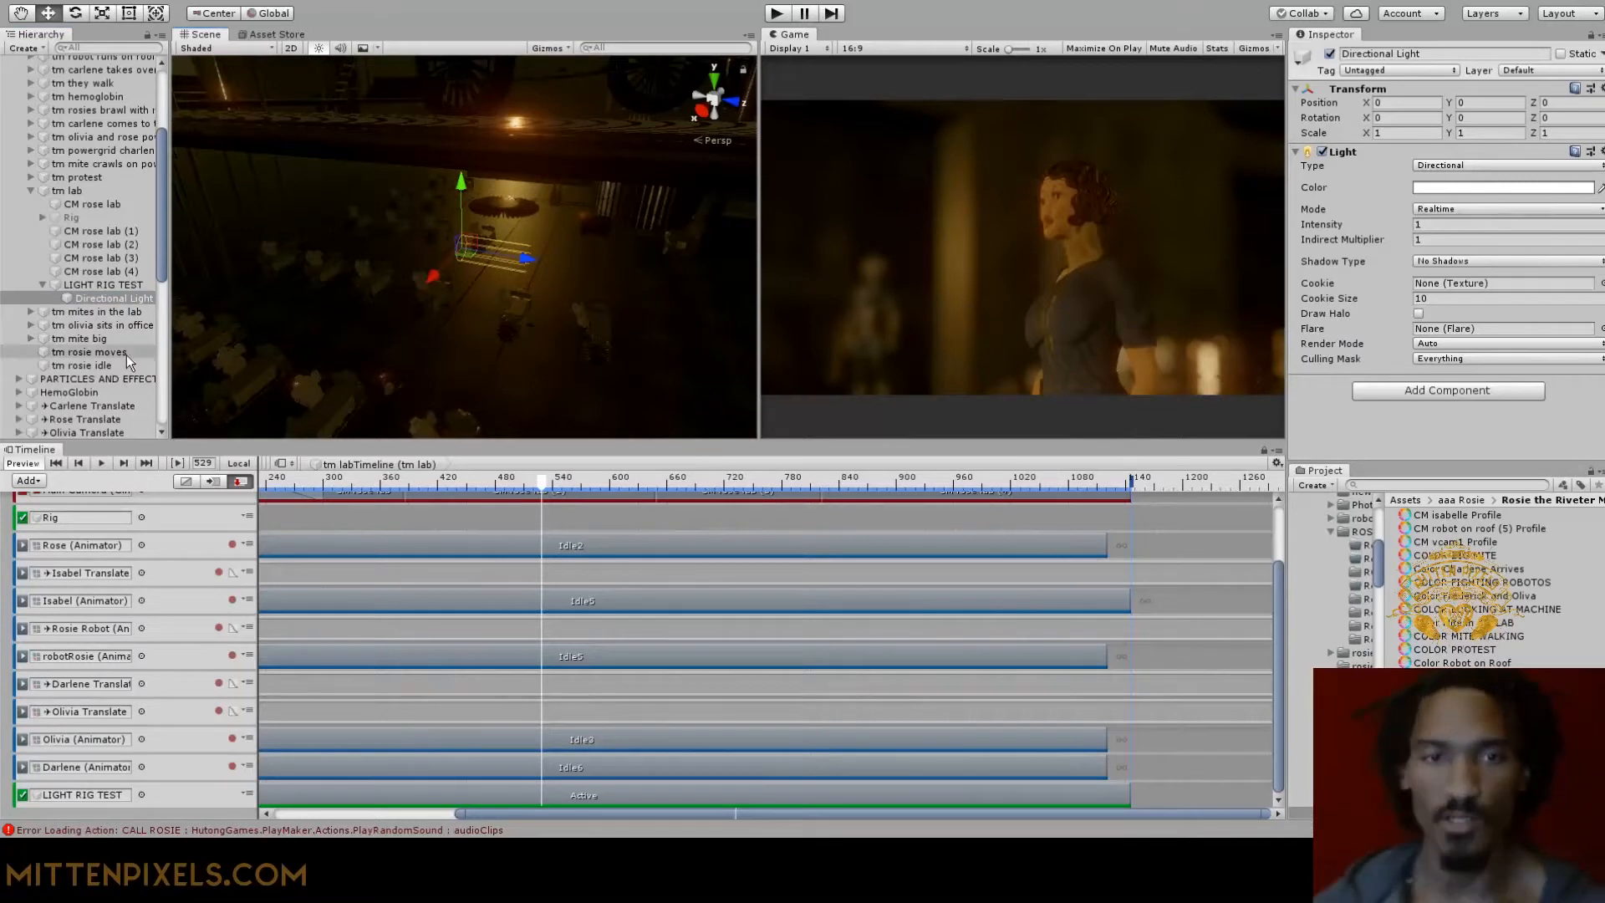
# Locate Rosie Robot through its timeline track, frame it in the Scene view, and align the directional light with that view
pyautogui.click(121, 630)
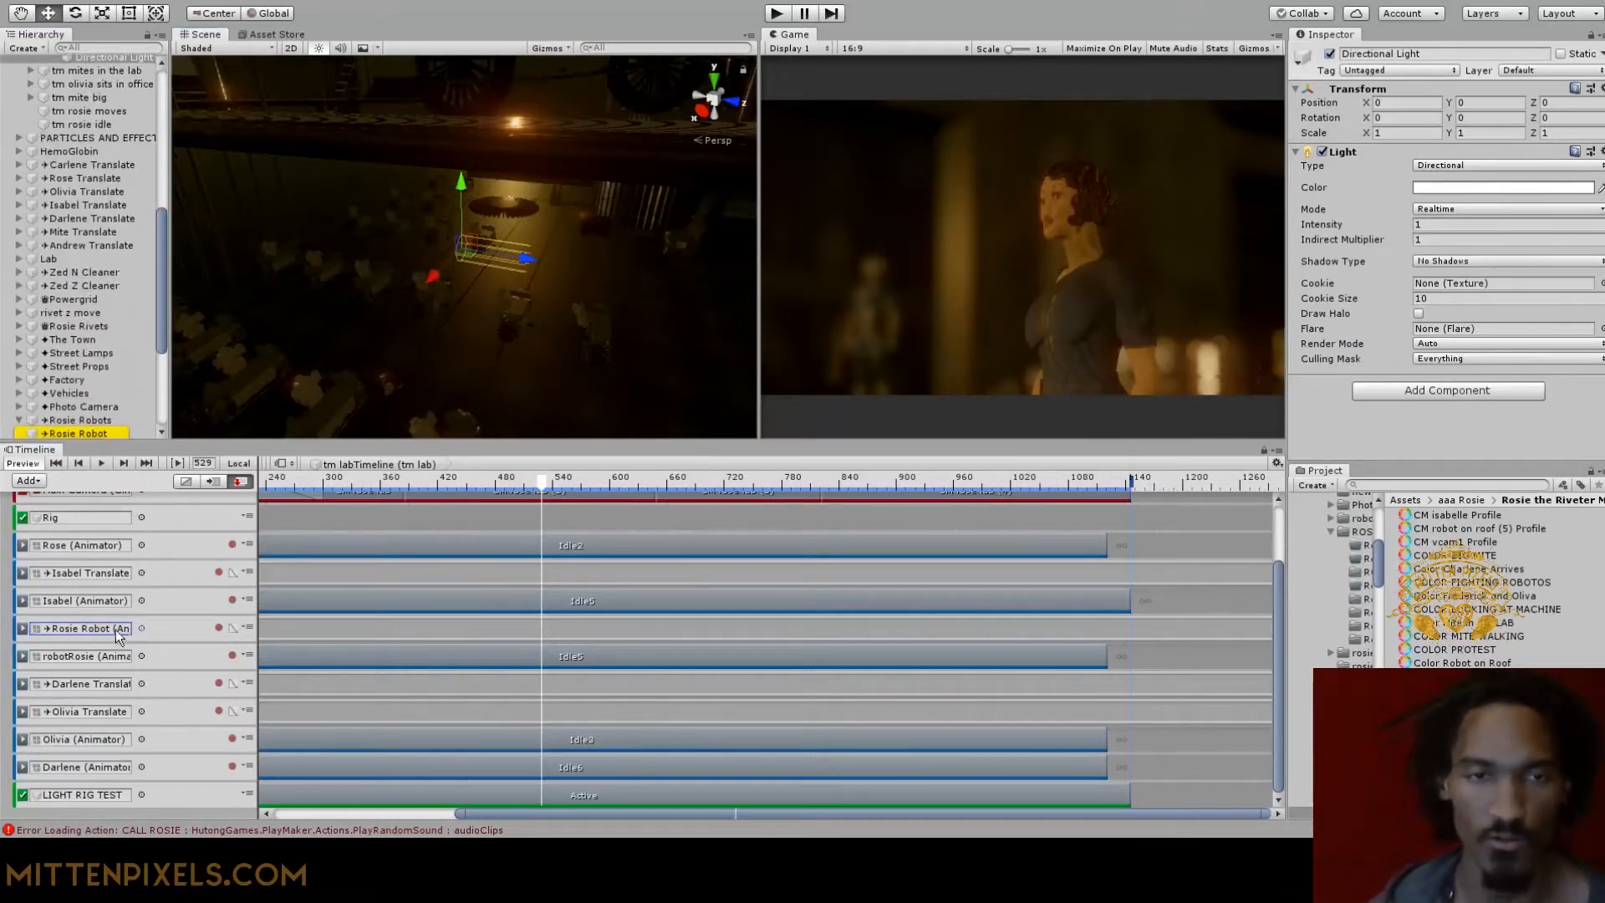
pyautogui.click(88, 432)
pyautogui.press('f')
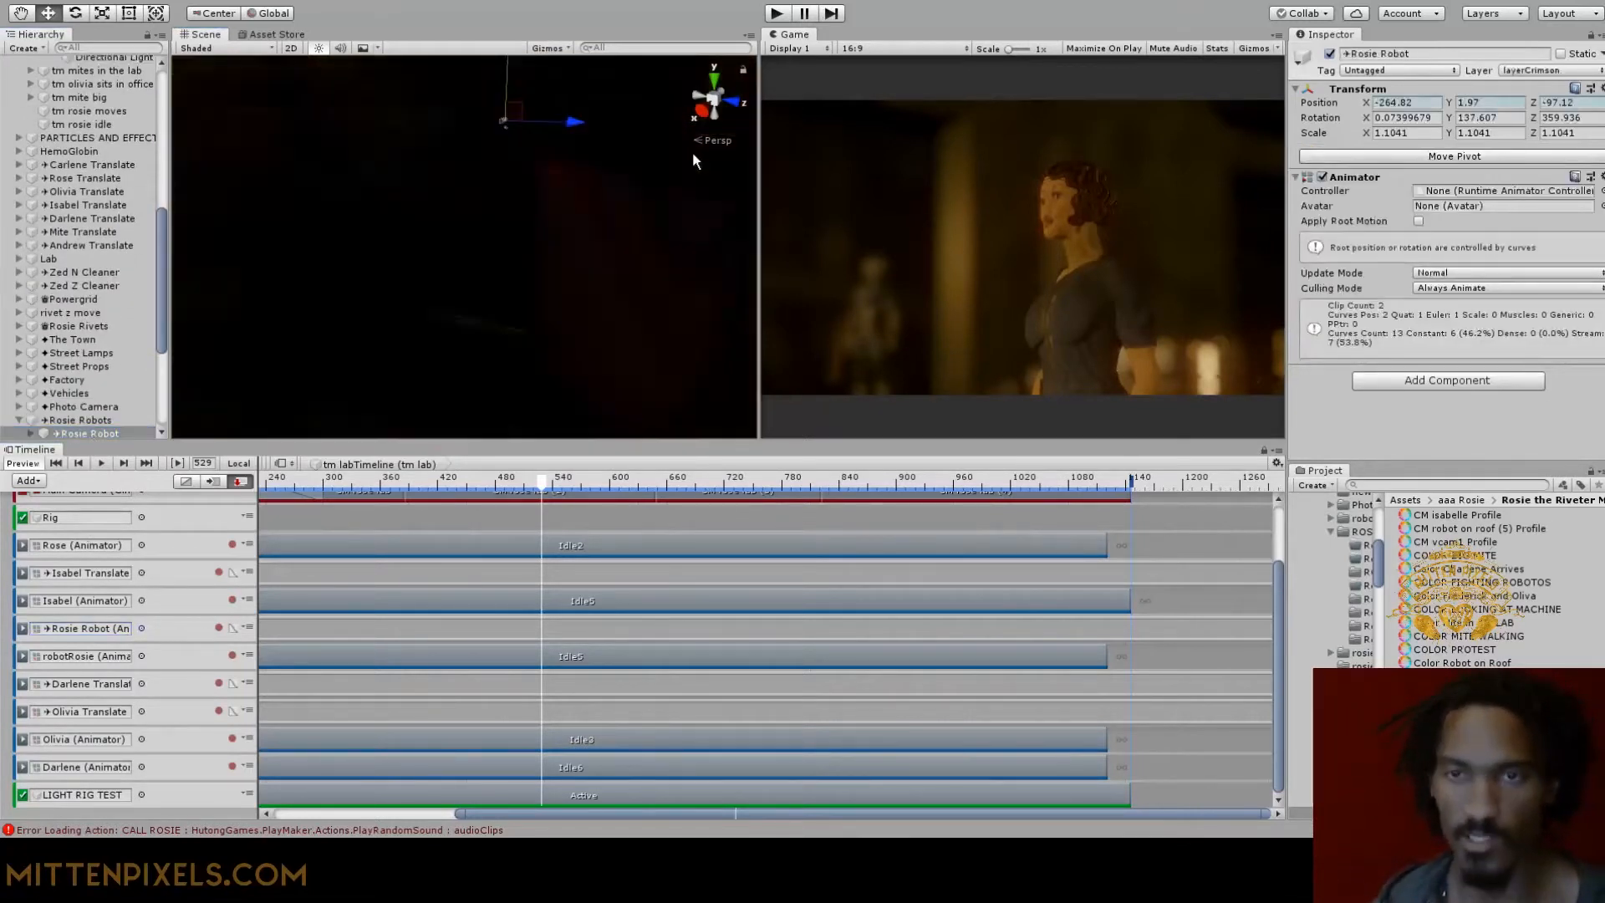
pyautogui.keyDown('alt'); pyautogui.moveTo(572, 298); pyautogui.dragTo(726, 202); pyautogui.keyUp('alt')
pyautogui.keyDown('alt'); pyautogui.moveTo(500, 254); pyautogui.dragTo(501, 235); pyautogui.keyUp('alt')
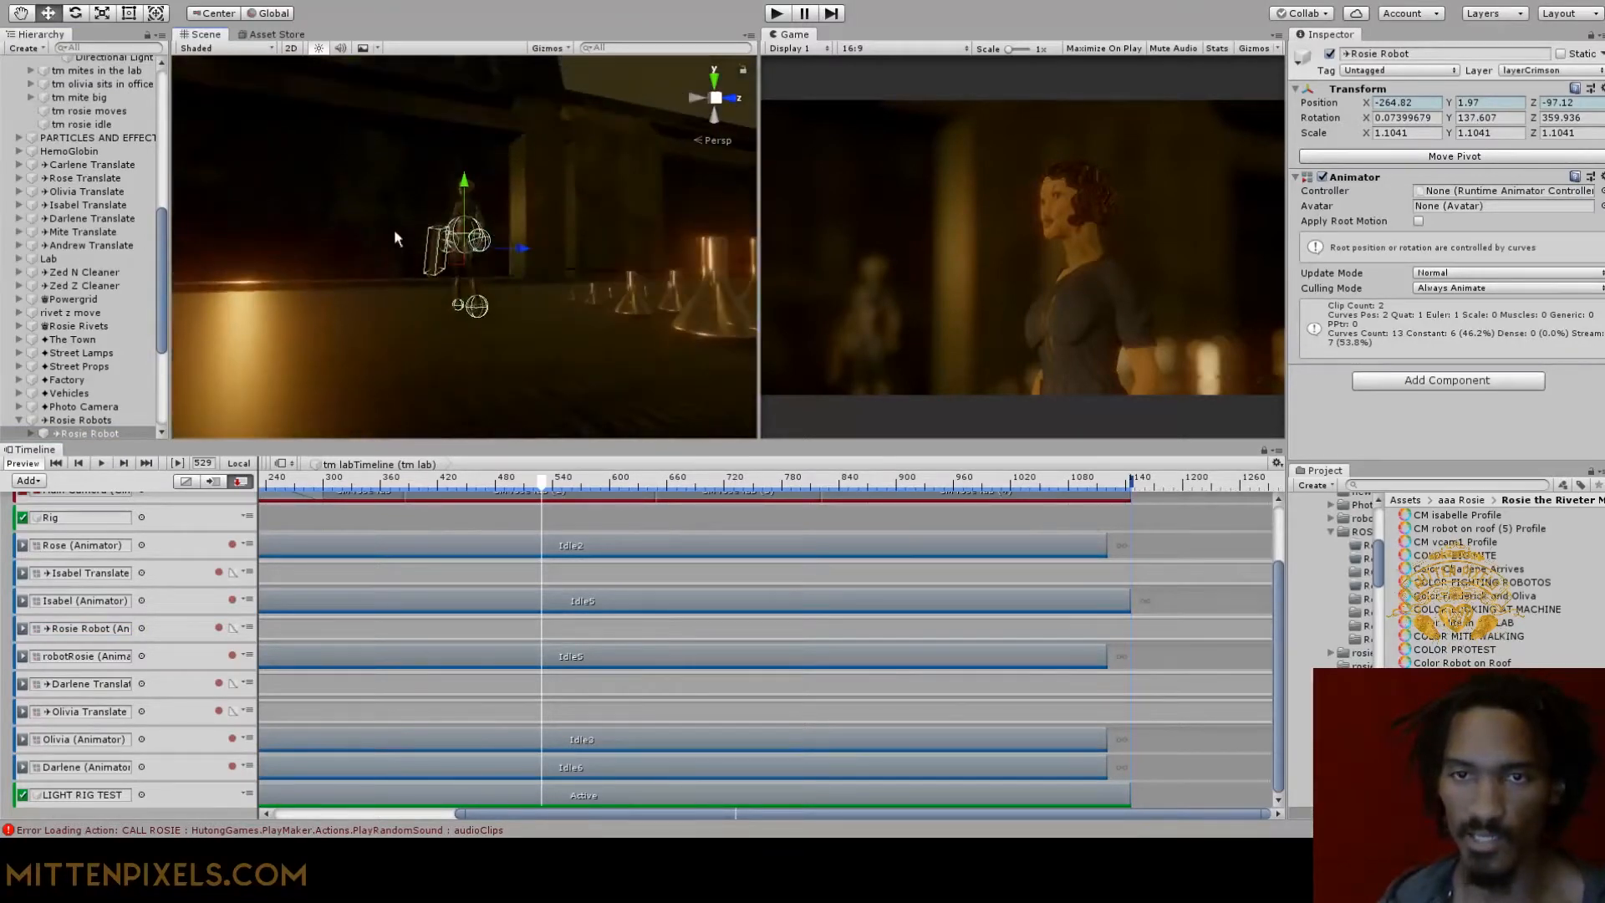
pyautogui.scroll(4, 103, 252)
pyautogui.click(100, 209)
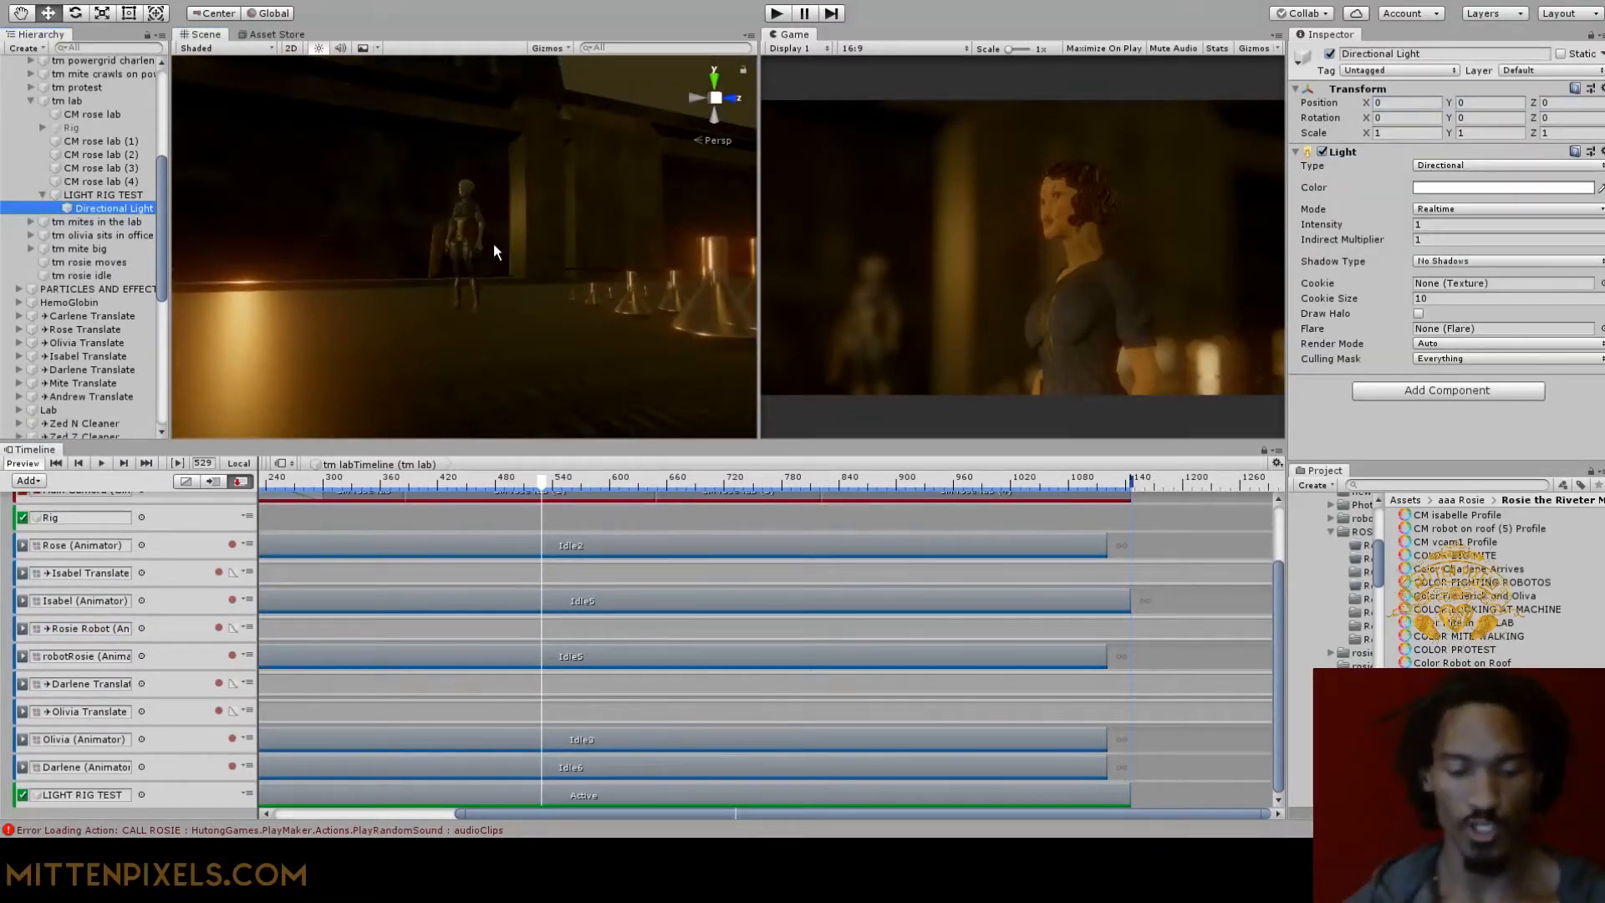
pyautogui.hotkey('ctrl', 'shift', 'f')
pyautogui.press('f')
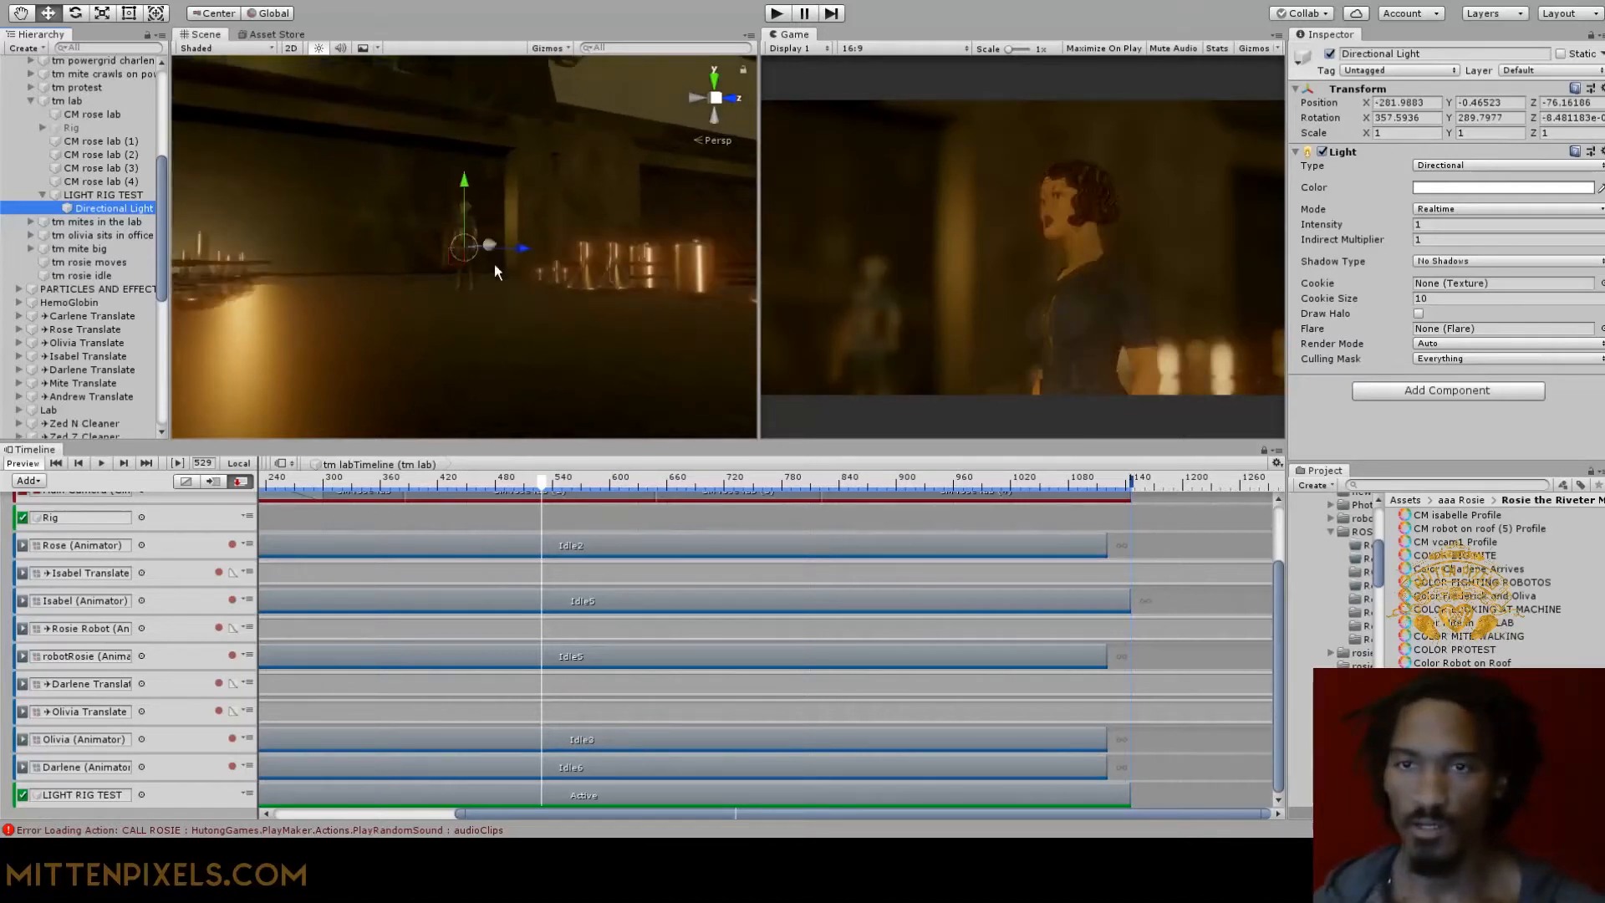
# Rotate the directional light around the robot to test its angle and set its shadow type to Soft Shadows
pyautogui.press('e')
pyautogui.moveTo(487, 229); pyautogui.dragTo(499, 192)
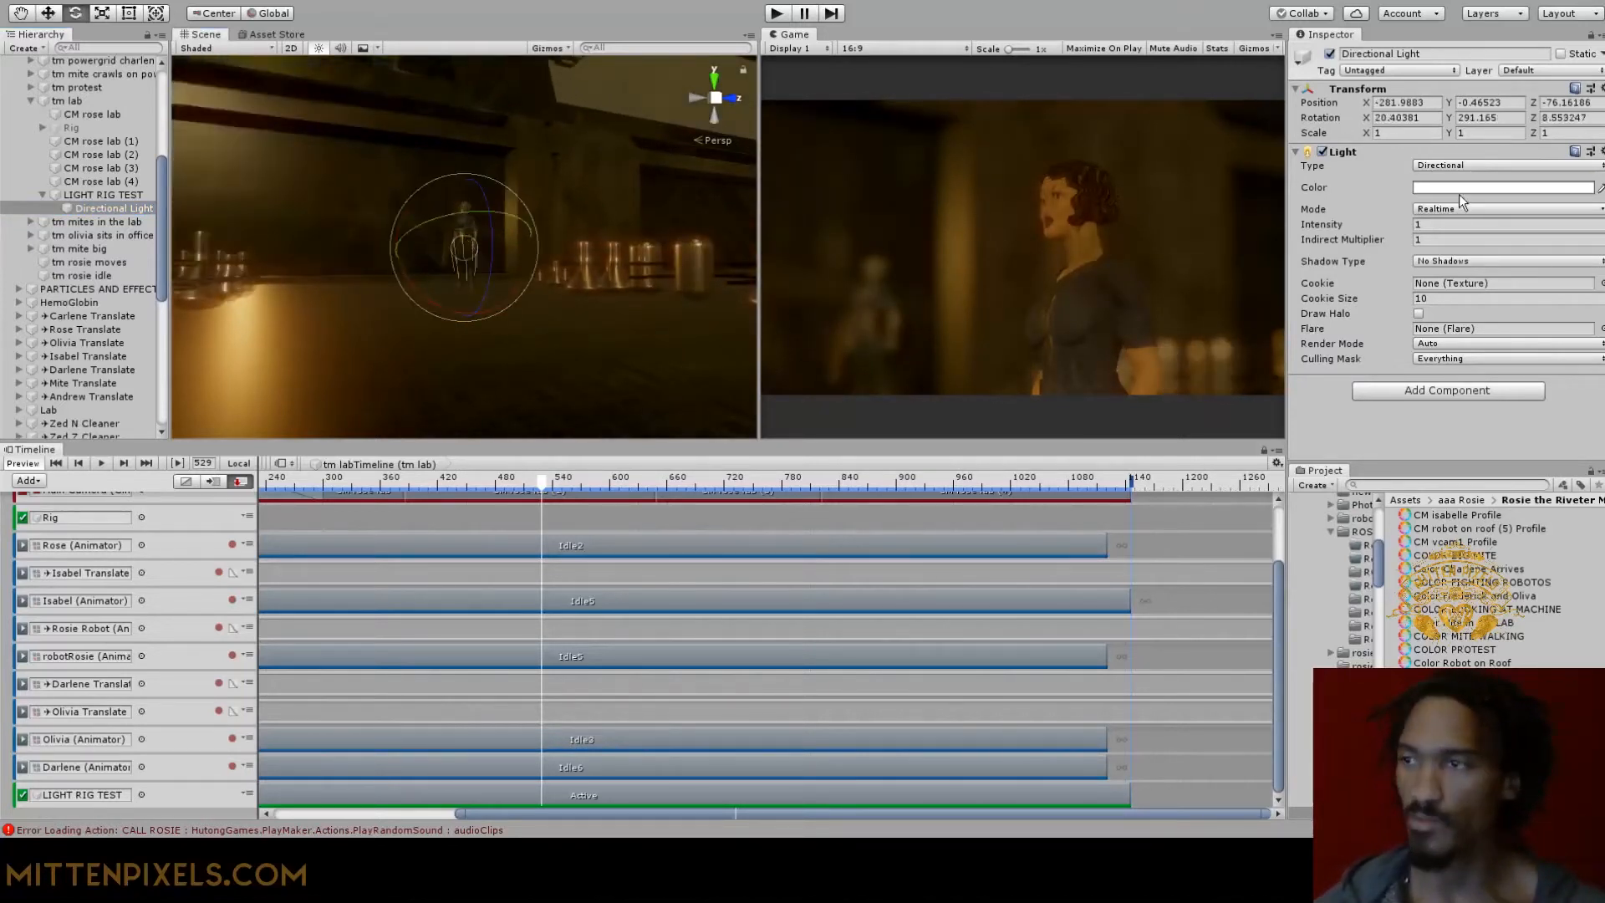
pyautogui.click(1448, 321)
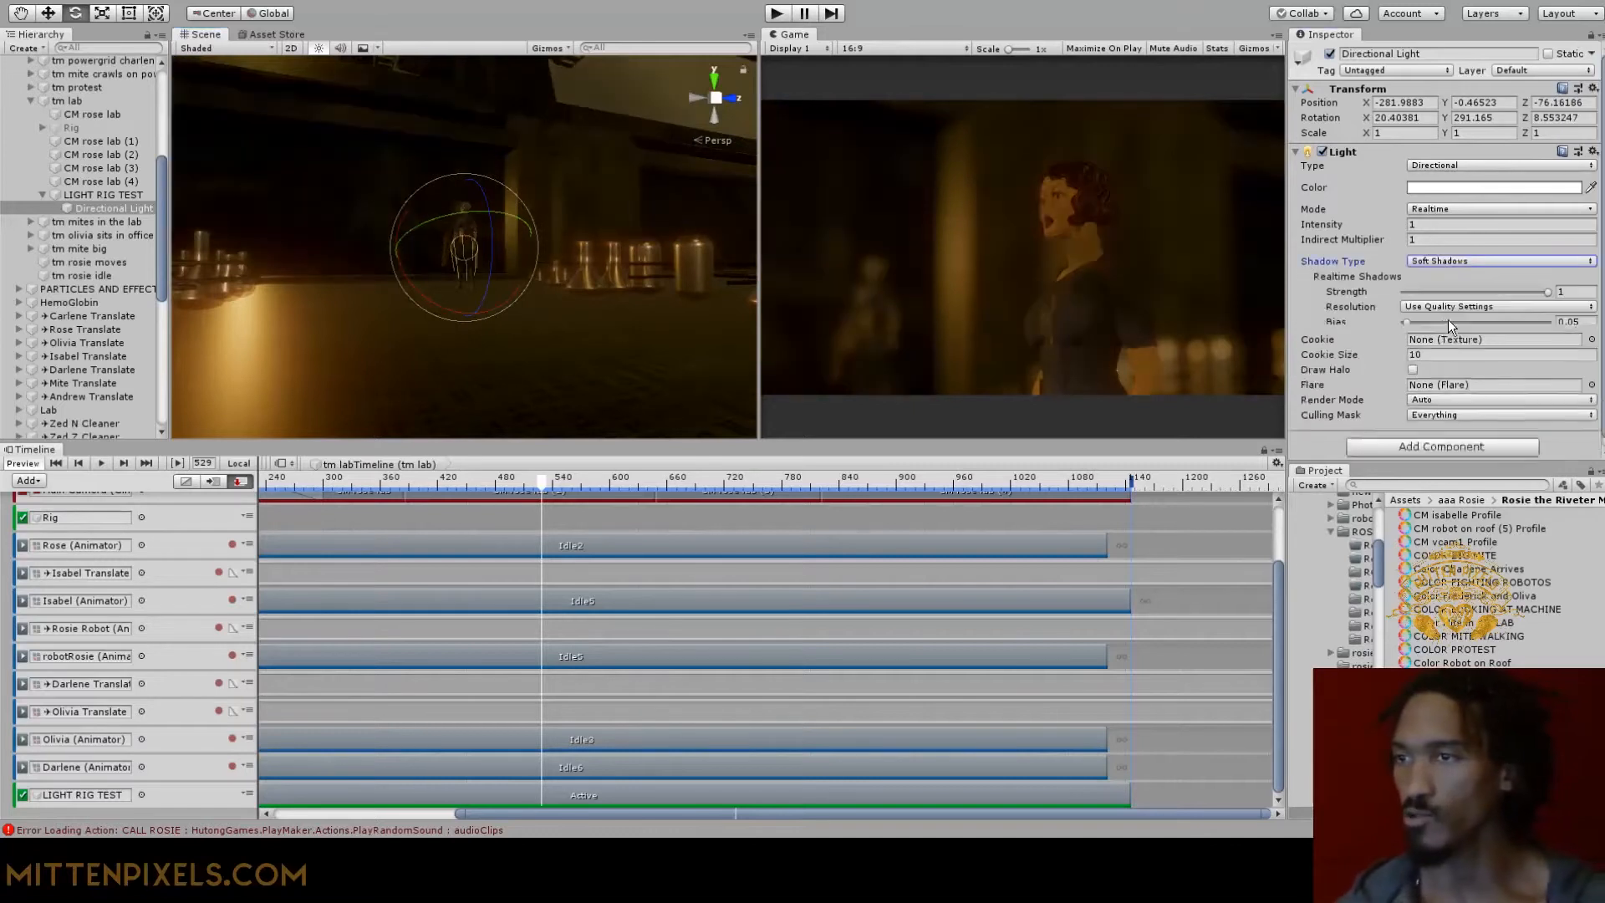
pyautogui.moveTo(519, 266)
pyautogui.mouseDown()
pyautogui.moveTo(495, 230)
pyautogui.moveTo(509, 32)
pyautogui.moveTo(543, 373)
pyautogui.moveTo(528, 281)
pyautogui.mouseUp()
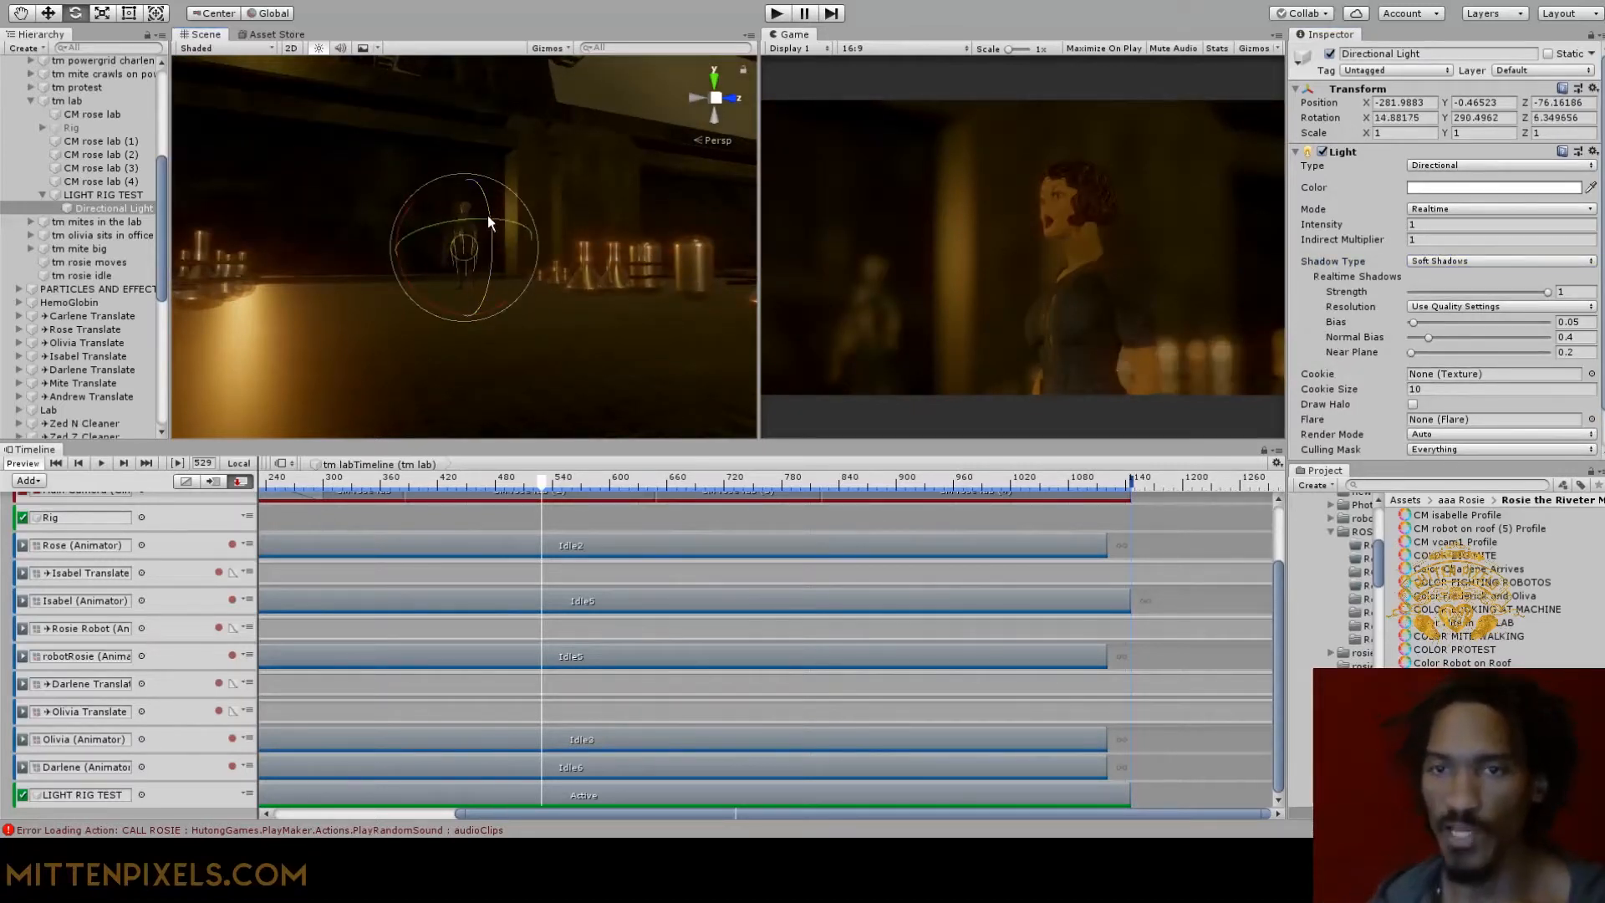
pyautogui.moveTo(482, 219); pyautogui.dragTo(466, 188)
pyautogui.moveTo(521, 275); pyautogui.dragTo(587, 222)
# Enlarge the Game view, re-aim the directional light at the woman in the shot, and raise its intensity to 26.6
pyautogui.moveTo(758, 252); pyautogui.dragTo(501, 243)
pyautogui.keyDown('alt'); pyautogui.moveTo(352, 268); pyautogui.dragTo(488, 367); pyautogui.keyUp('alt')
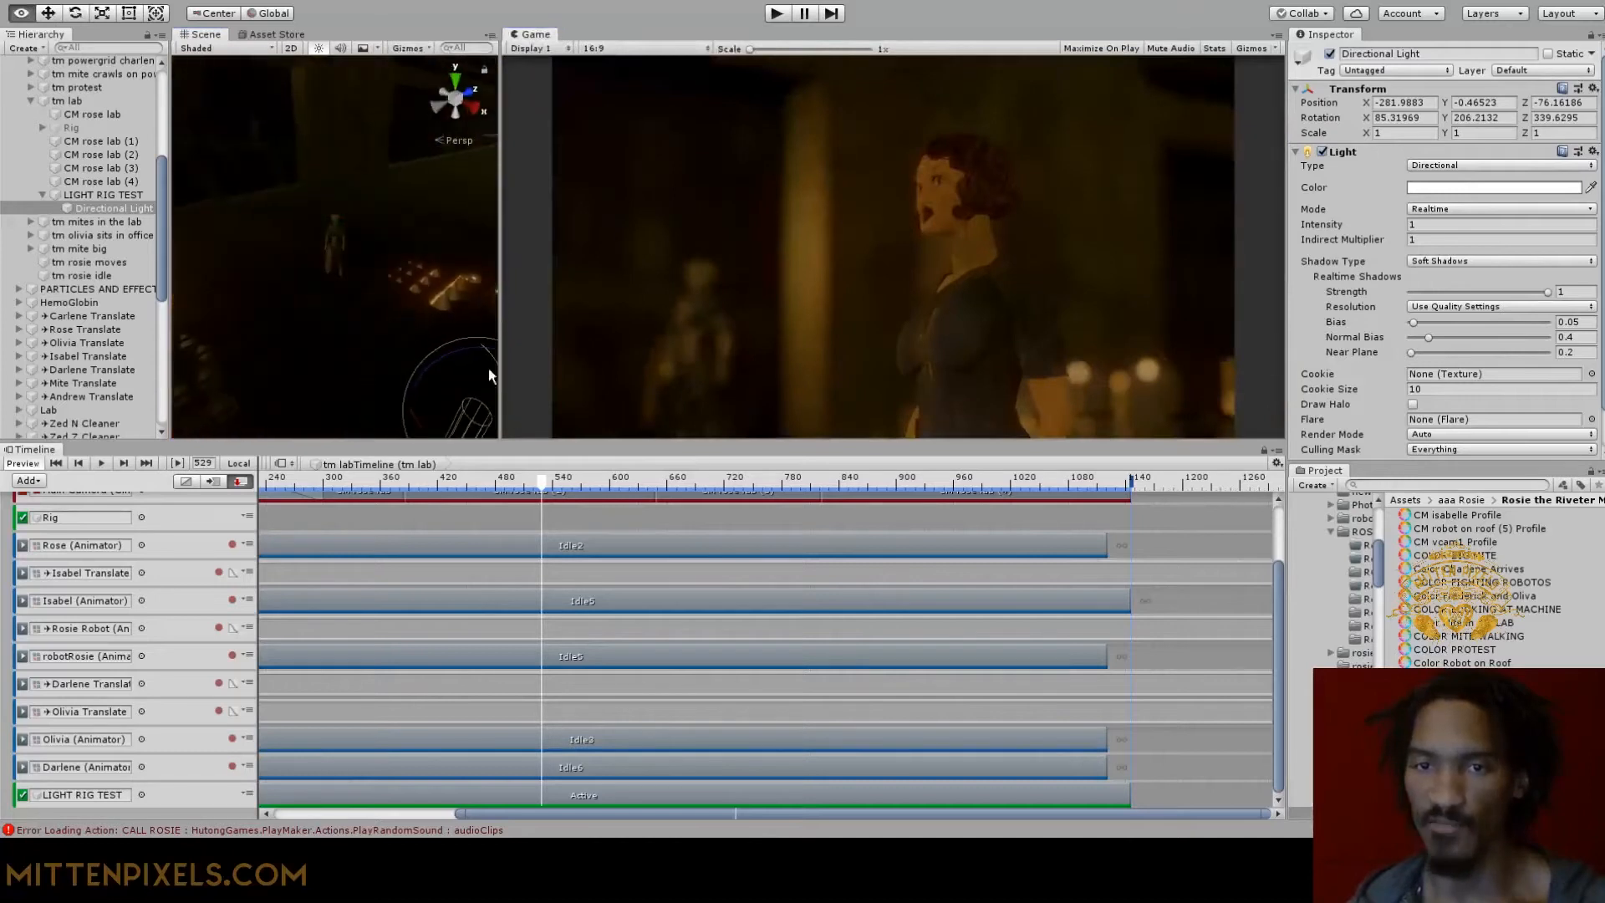
pyautogui.moveTo(489, 367); pyautogui.dragTo(371, 290, button='middle')
pyautogui.moveTo(316, 272); pyautogui.dragTo(315, 286)
pyautogui.moveTo(1331, 217); pyautogui.dragTo(1496, 217)
pyautogui.moveTo(299, 280)
pyautogui.mouseDown()
pyautogui.moveTo(303, 329)
pyautogui.moveTo(367, 287)
pyautogui.moveTo(438, 330)
pyautogui.moveTo(352, 286)
pyautogui.moveTo(393, 309)
pyautogui.moveTo(371, 318)
pyautogui.moveTo(390, 340)
pyautogui.moveTo(358, 320)
pyautogui.moveTo(389, 212)
pyautogui.moveTo(354, 204)
pyautogui.moveTo(391, 218)
pyautogui.moveTo(342, 236)
pyautogui.moveTo(343, 257)
pyautogui.moveTo(380, 230)
pyautogui.moveTo(392, 262)
pyautogui.moveTo(382, 243)
pyautogui.mouseUp()
pyautogui.scroll(5, 361, 222)
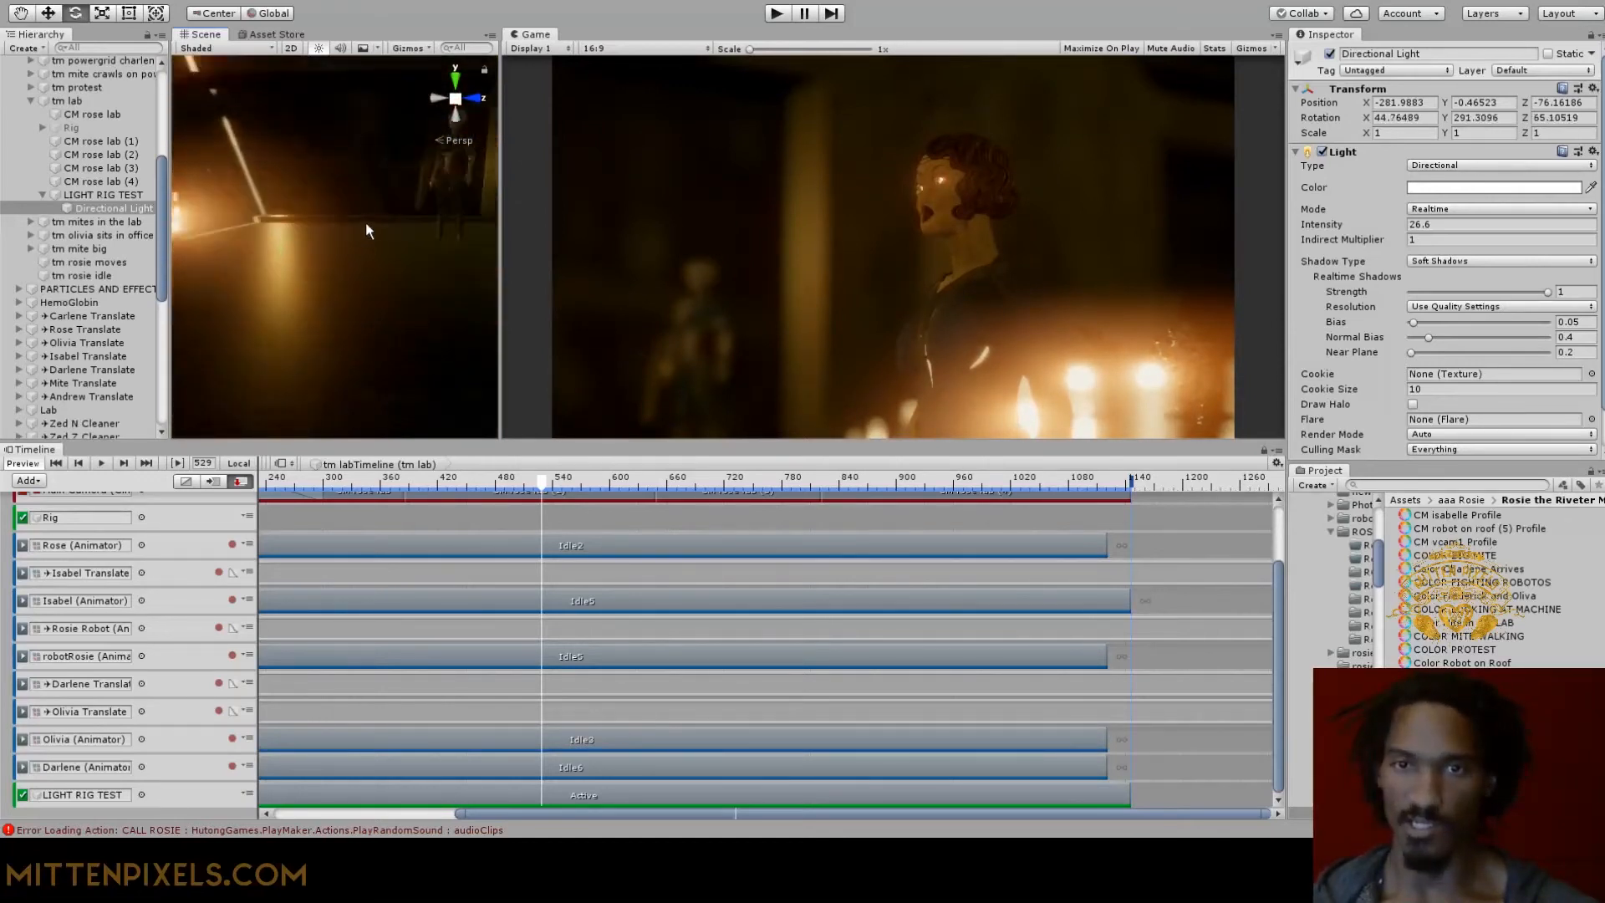
# Tilt the directional light to about 69° X, 298° Y, 72° Z, duplicate it within the rig, and rotate the copy to a different angle
pyautogui.scroll(-3, 373, 255)
pyautogui.moveTo(374, 230); pyautogui.dragTo(495, 240)
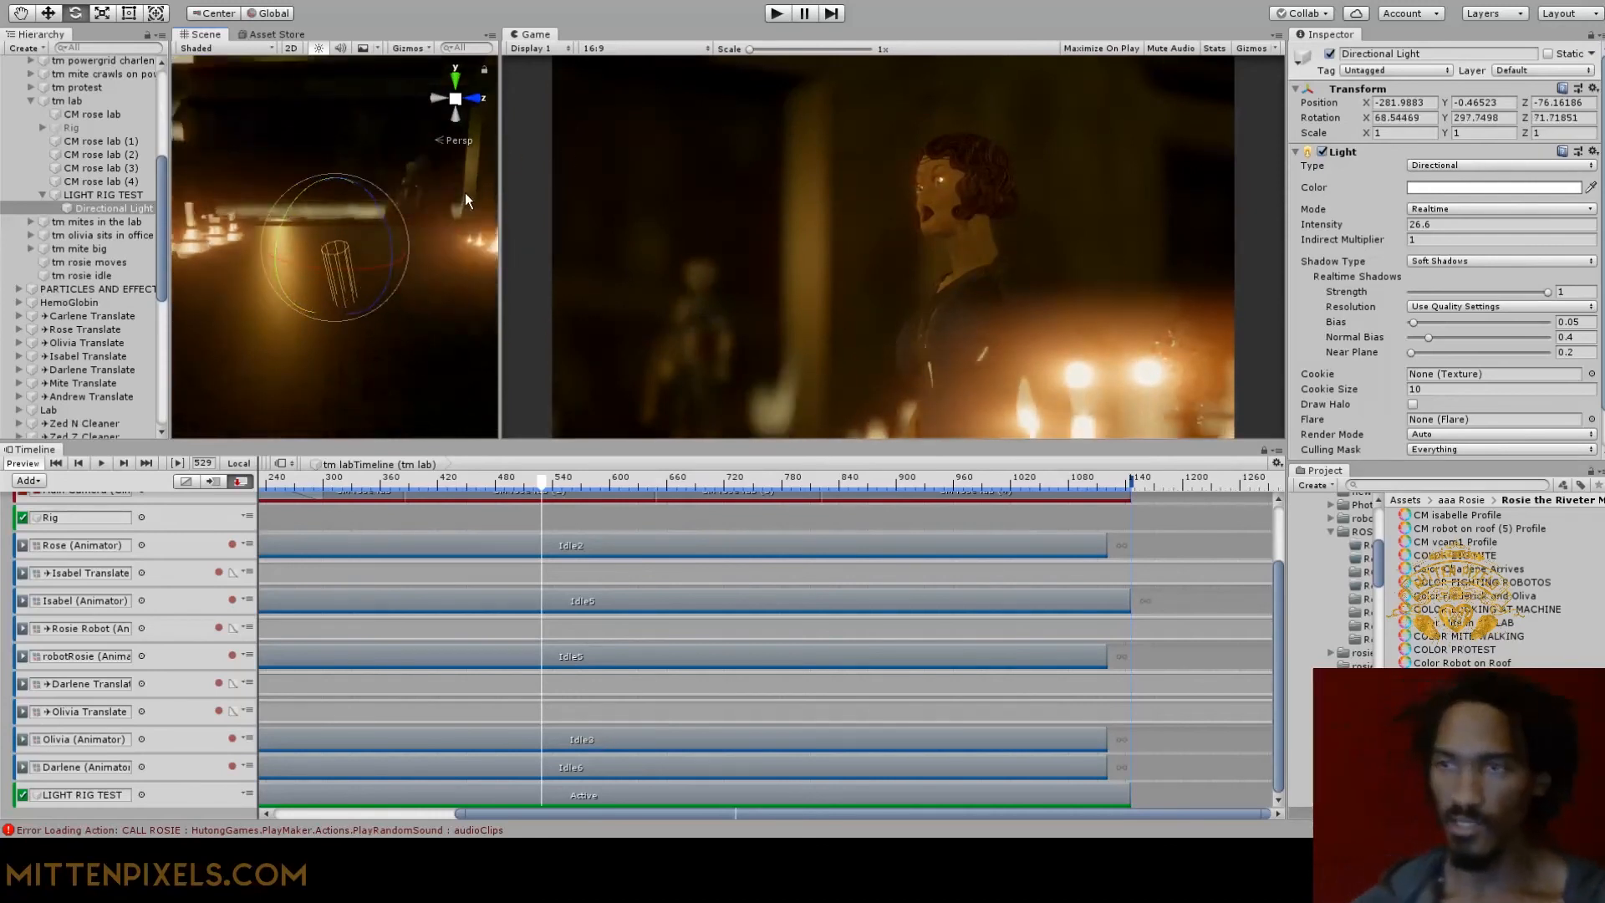
pyautogui.moveTo(328, 220); pyautogui.dragTo(341, 312)
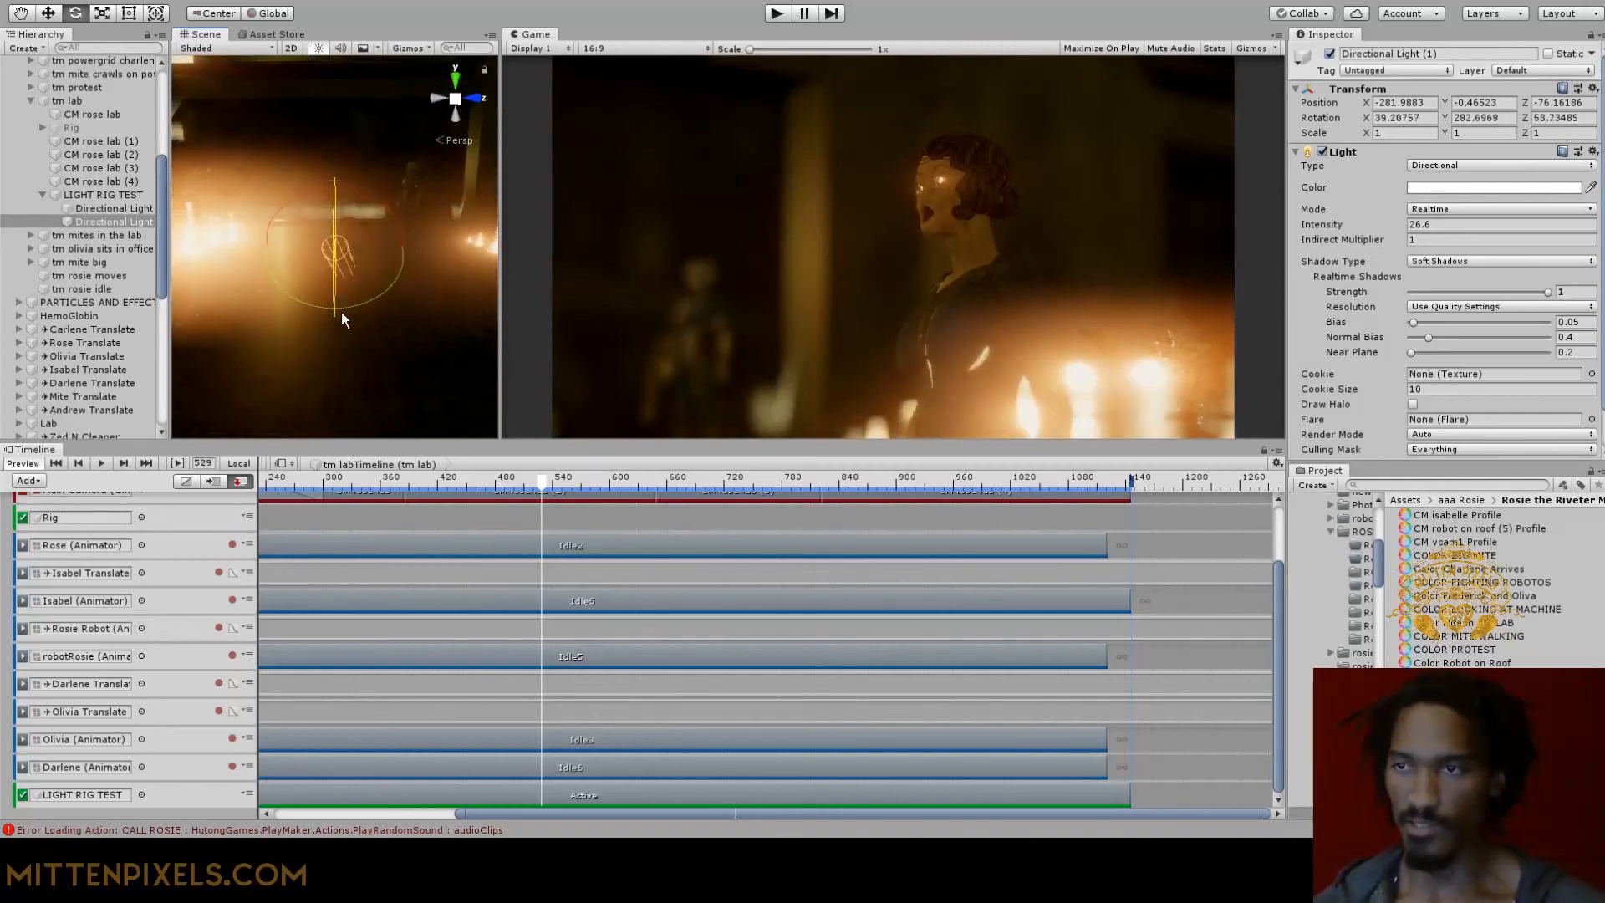